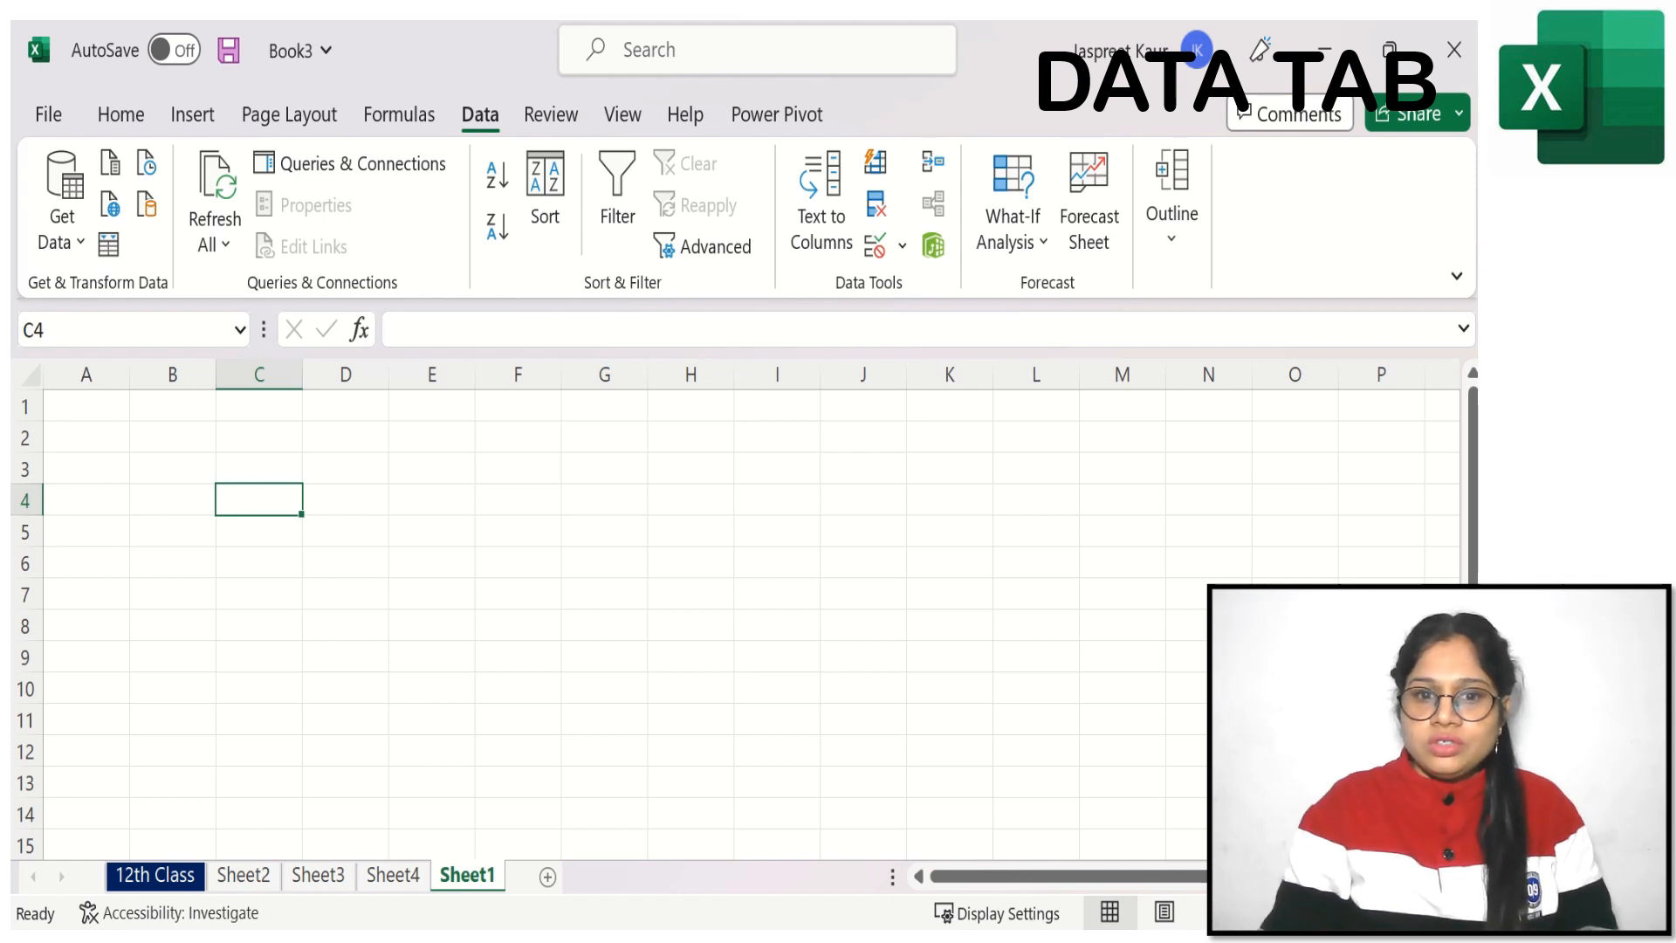
Open the Student Marks document in Word and look through its list of comma-separated student records
key(super)
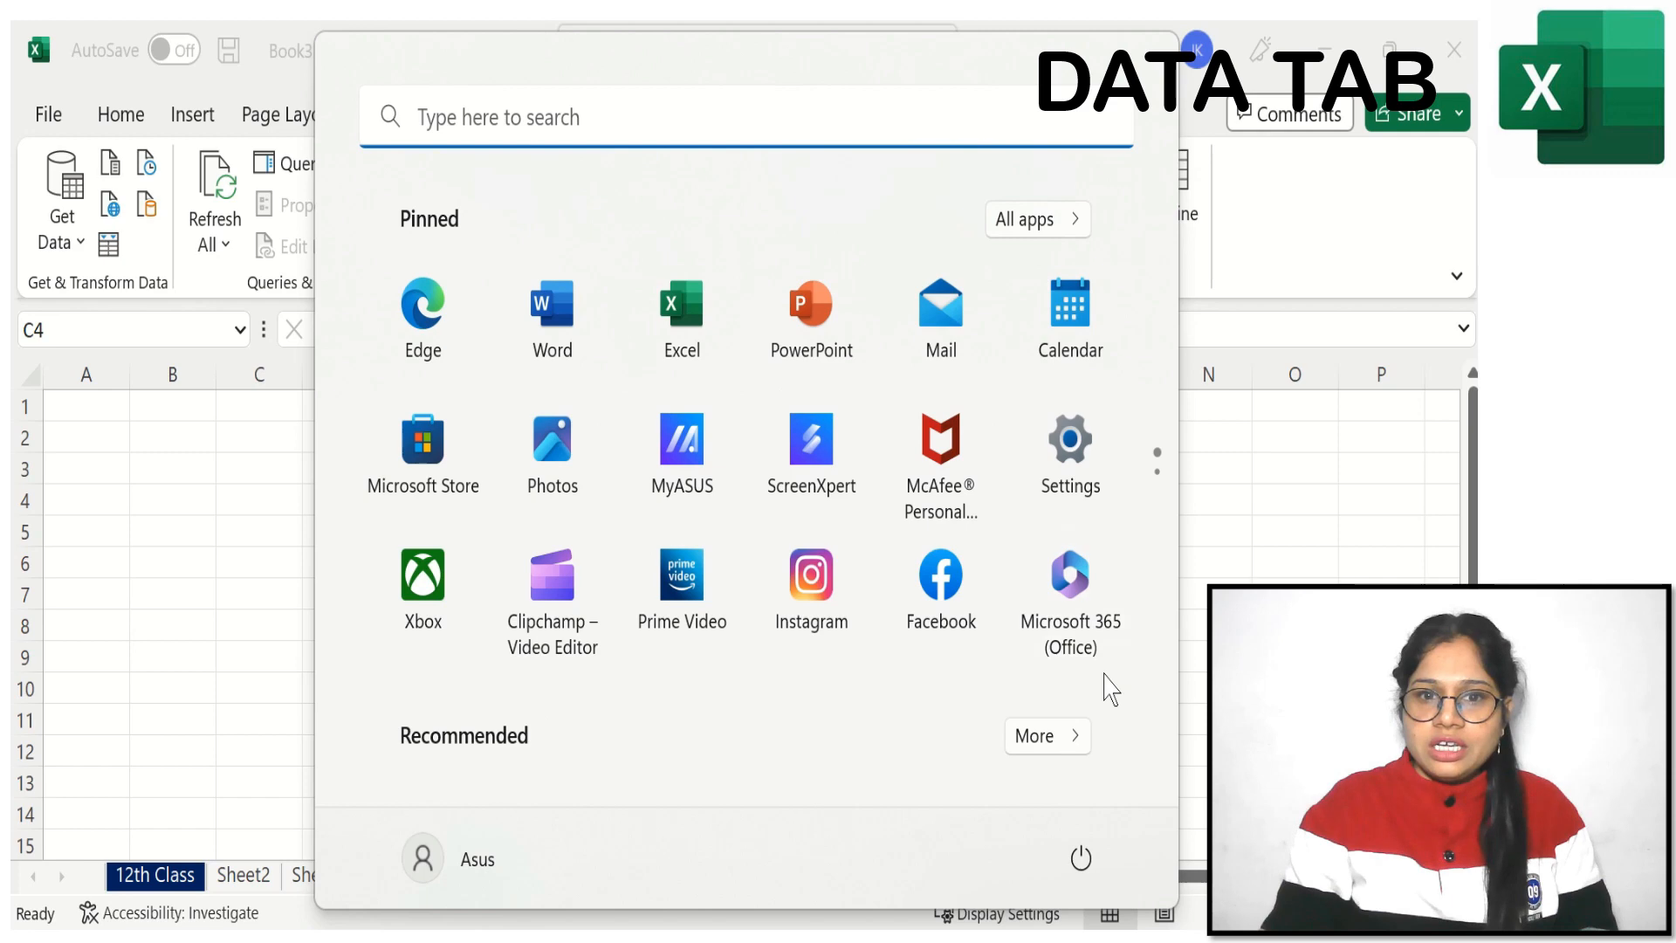
click(552, 310)
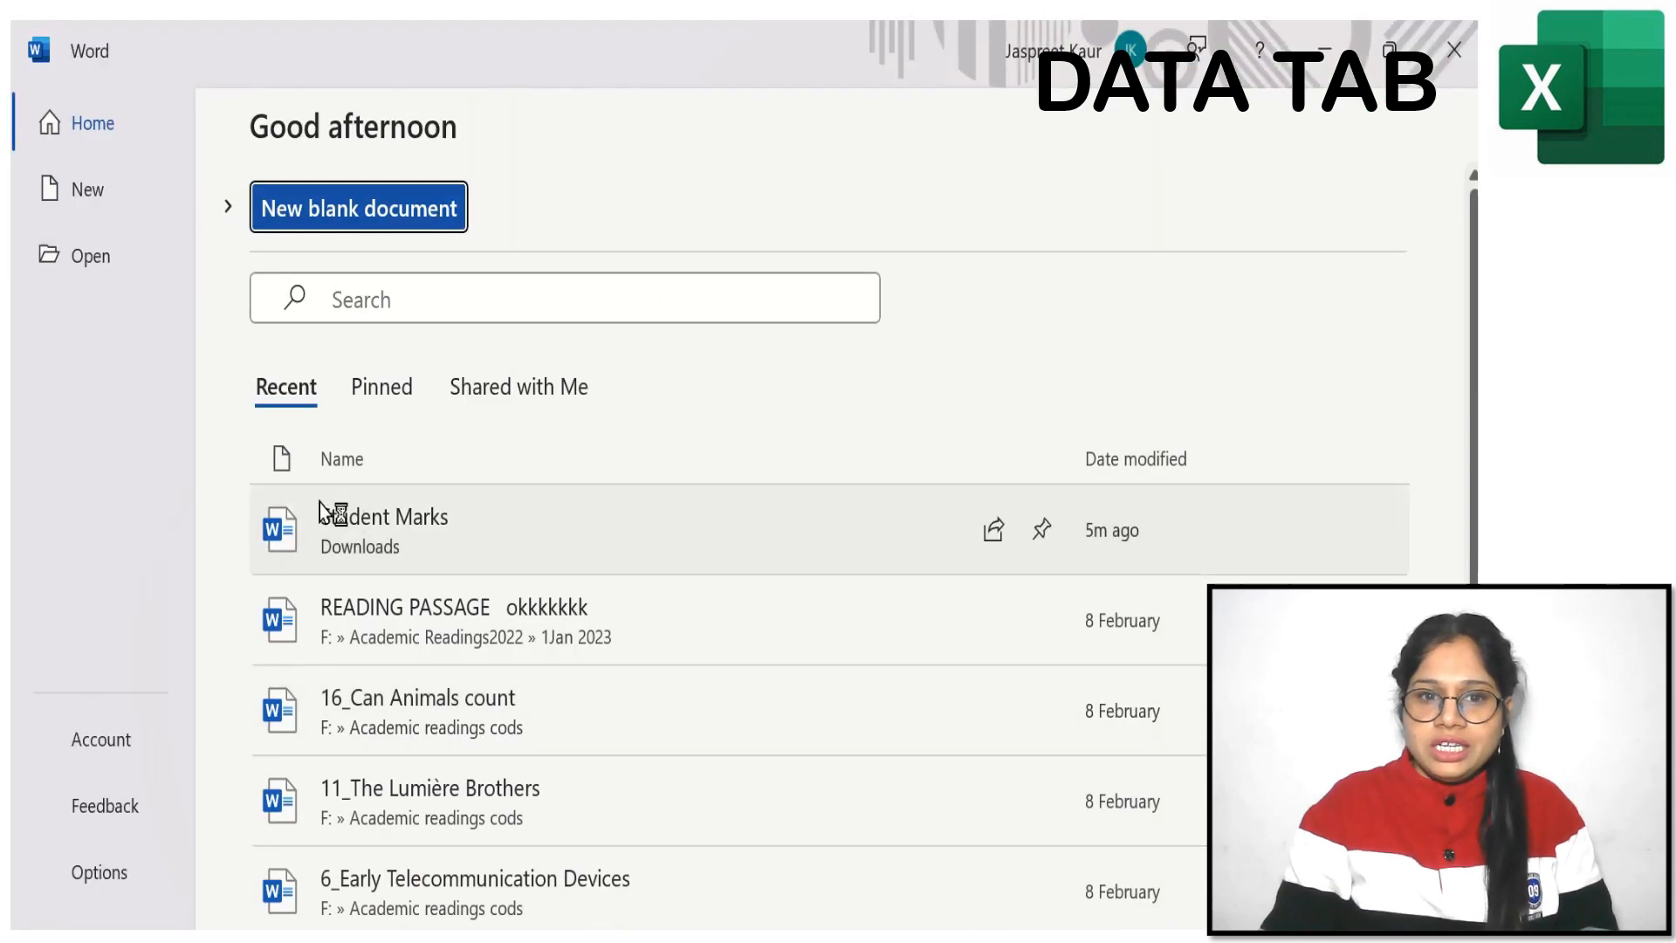
click(336, 524)
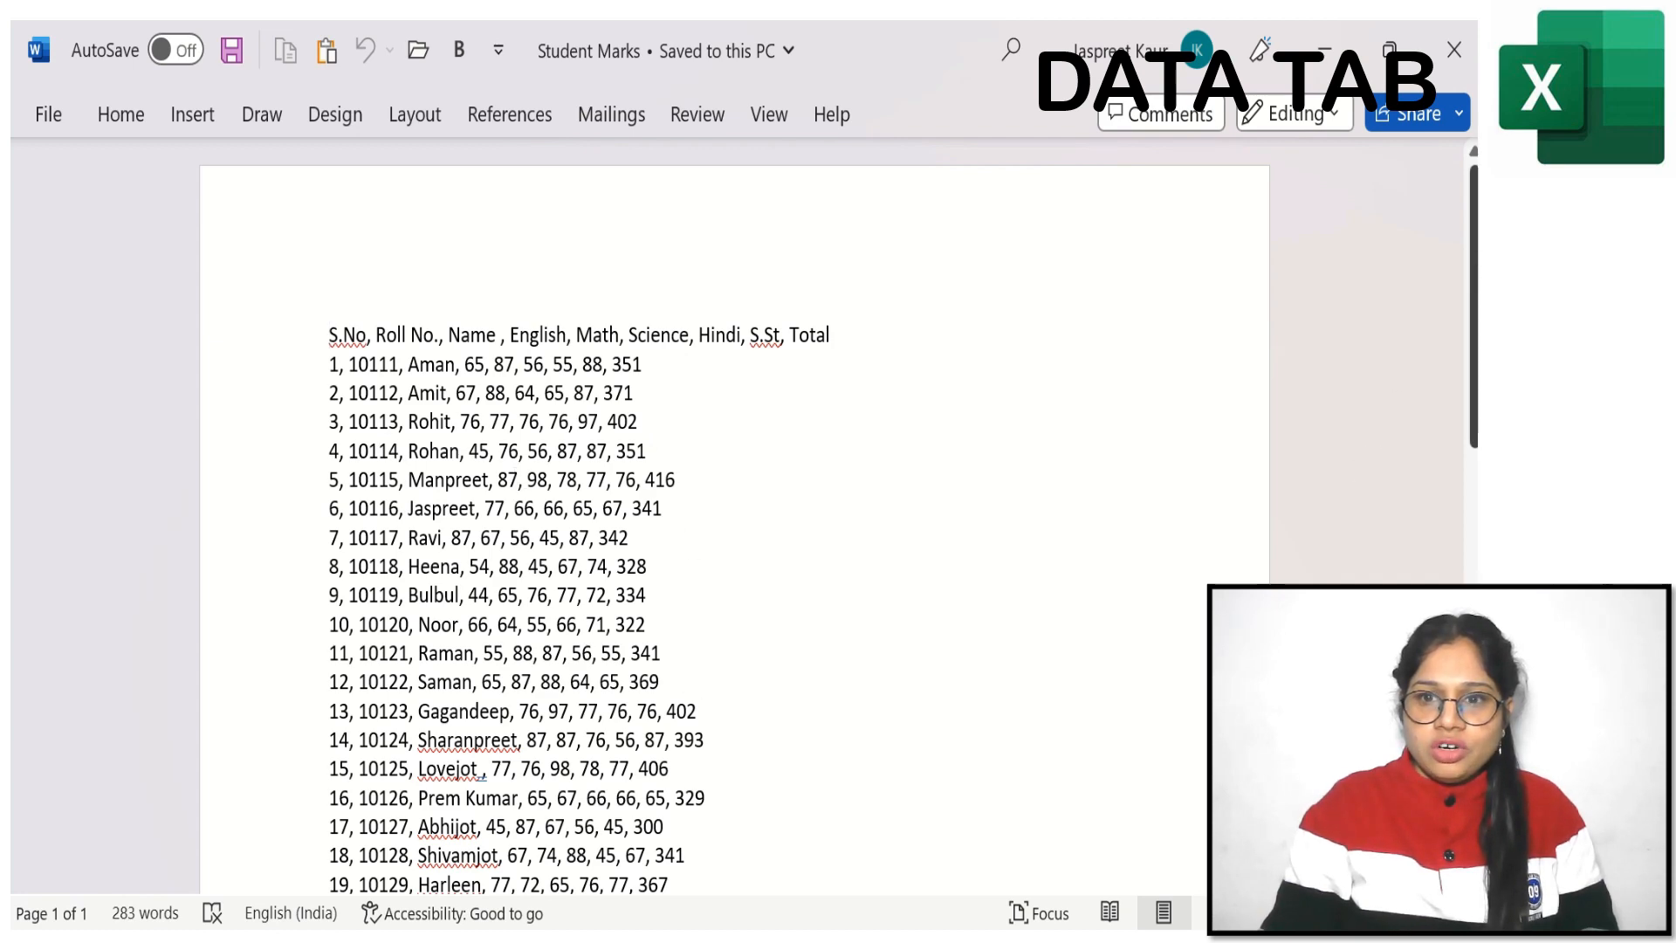
drag(1474, 256, 1474, 472)
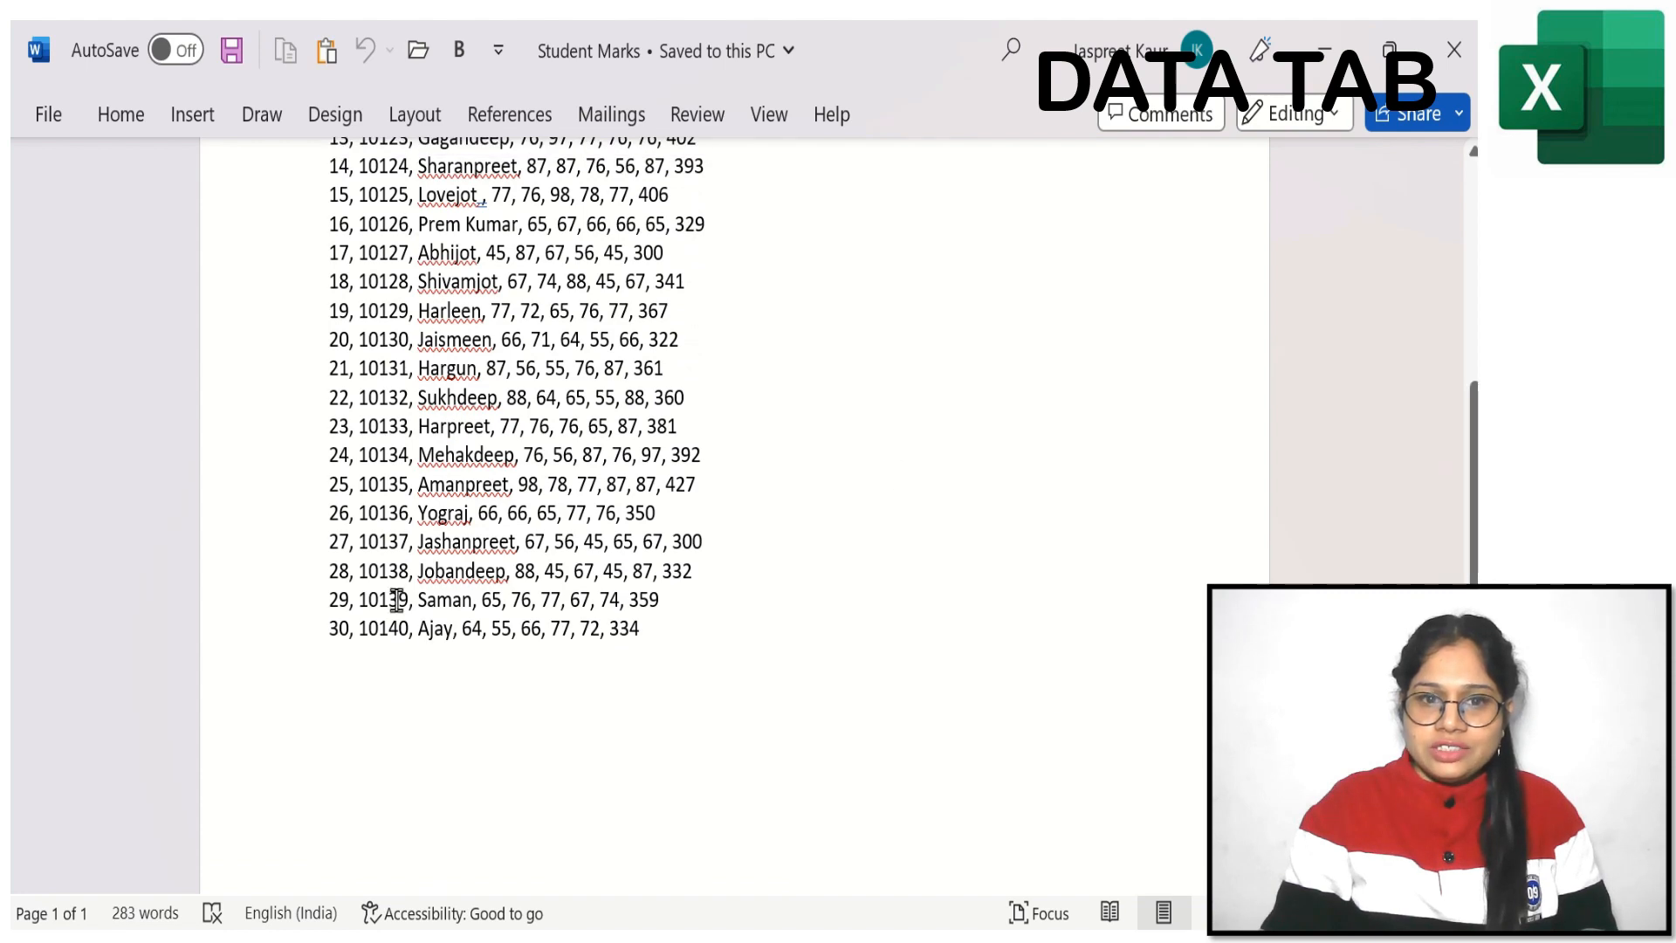
drag(1474, 541, 1474, 325)
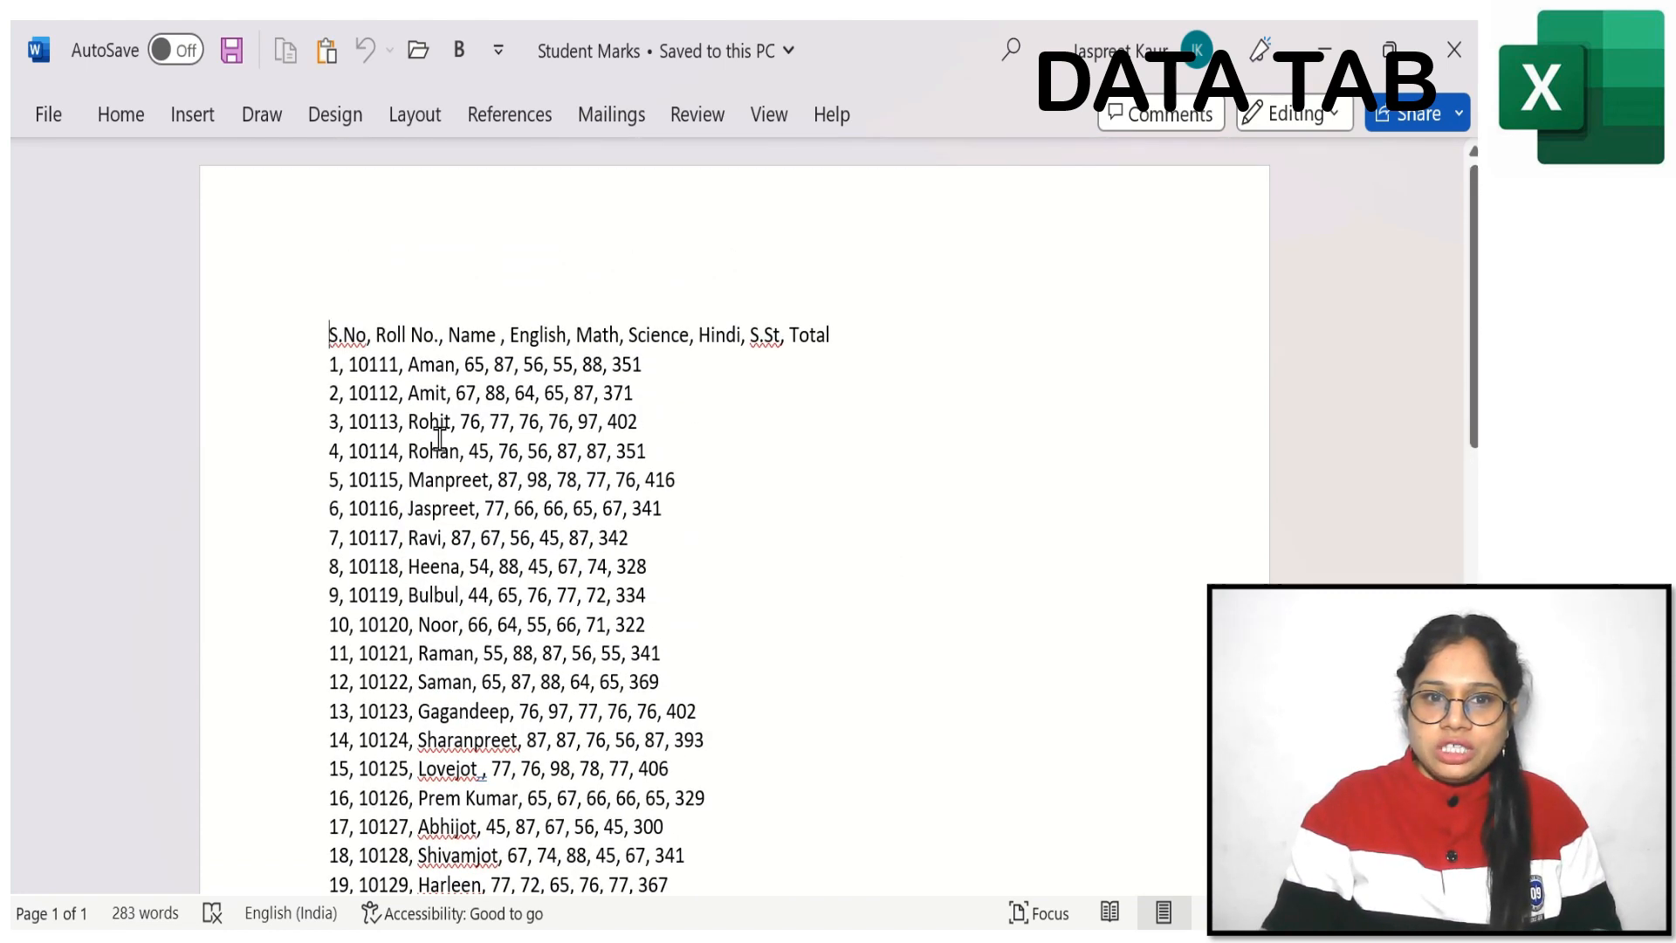
Copy the entire text of the Student Marks document and paste it into cell A1 of Sheet1 in the Excel workbook
key(ctrl+a)
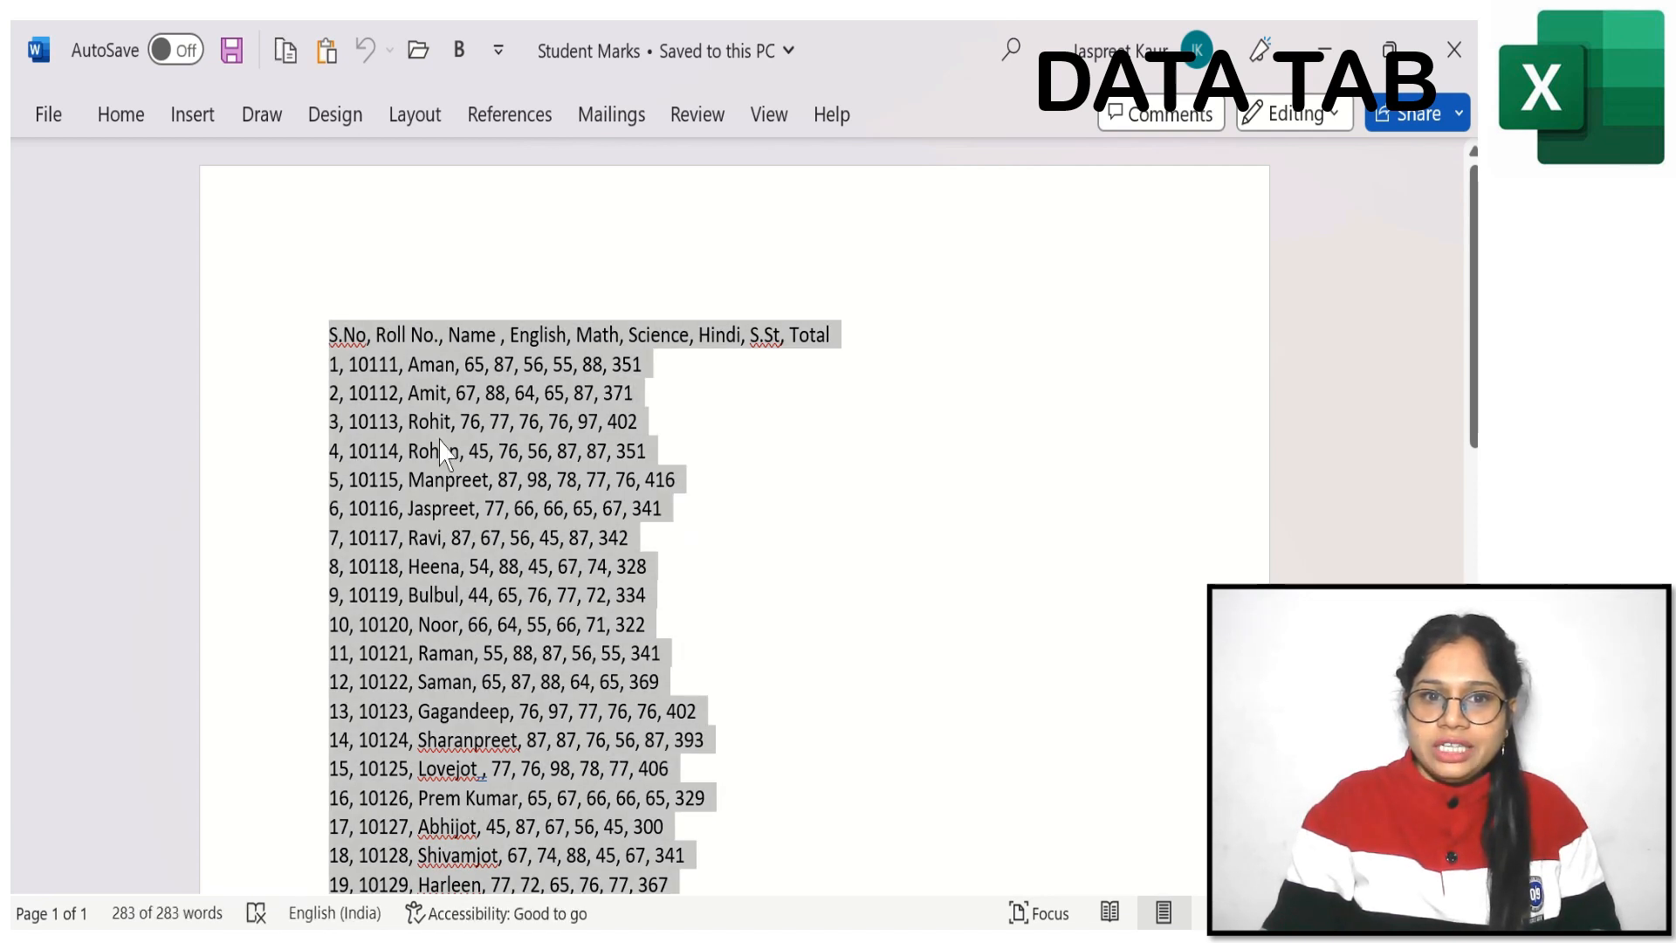
click(1441, 49)
click(1440, 50)
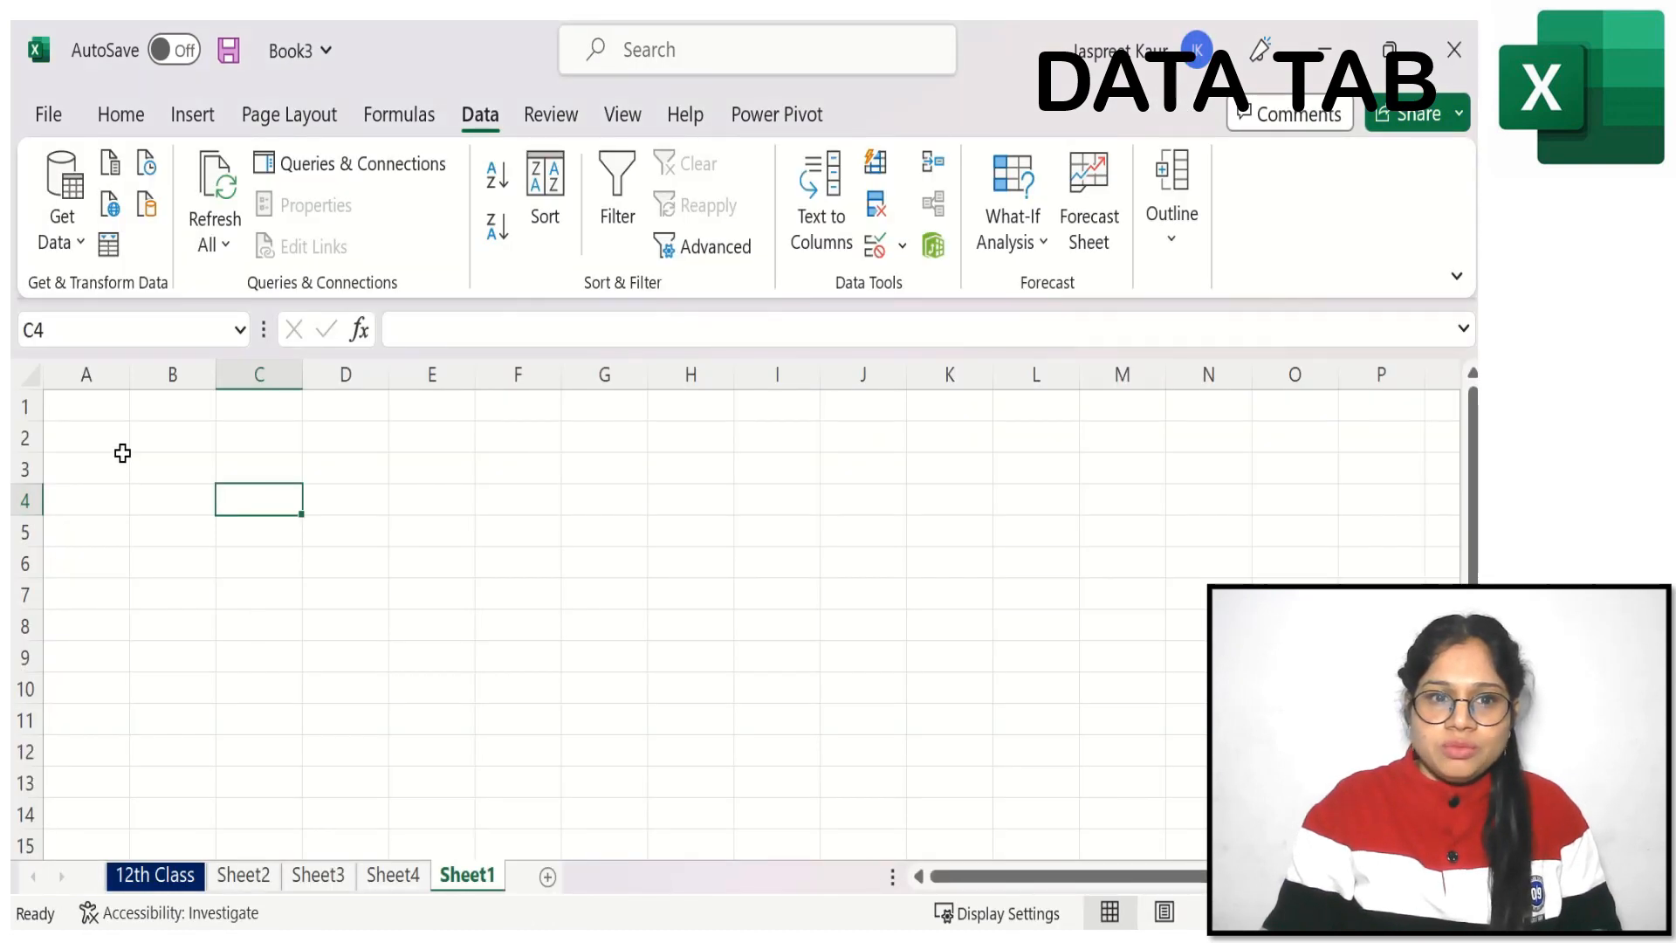
click(78, 404)
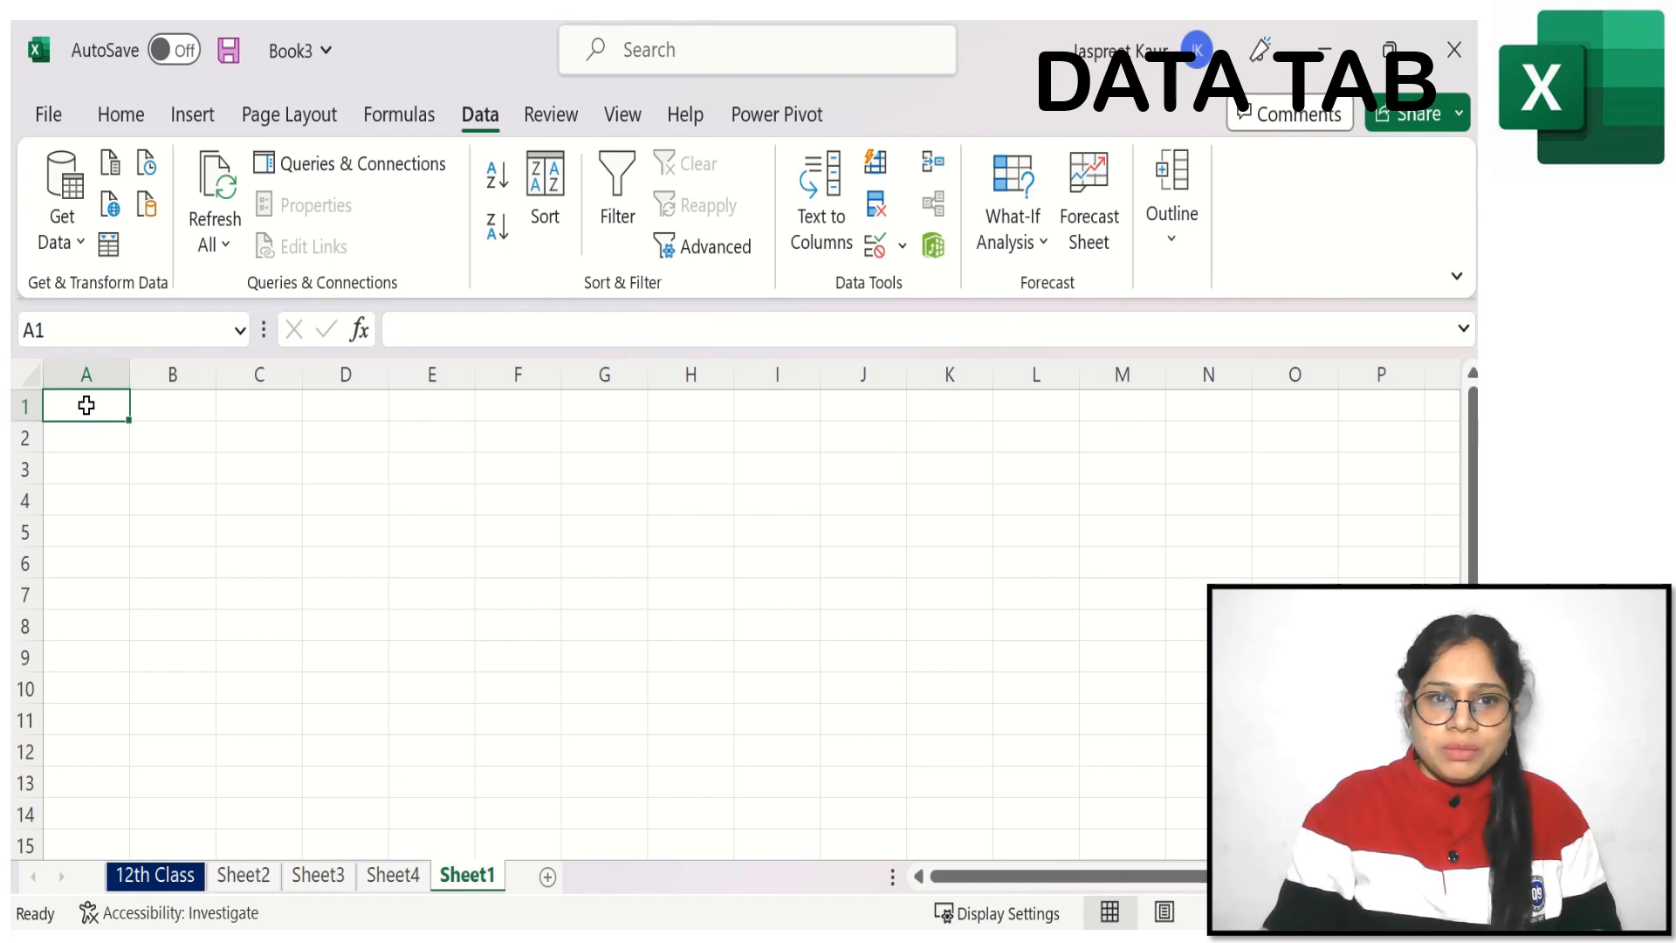
right_click(87, 405)
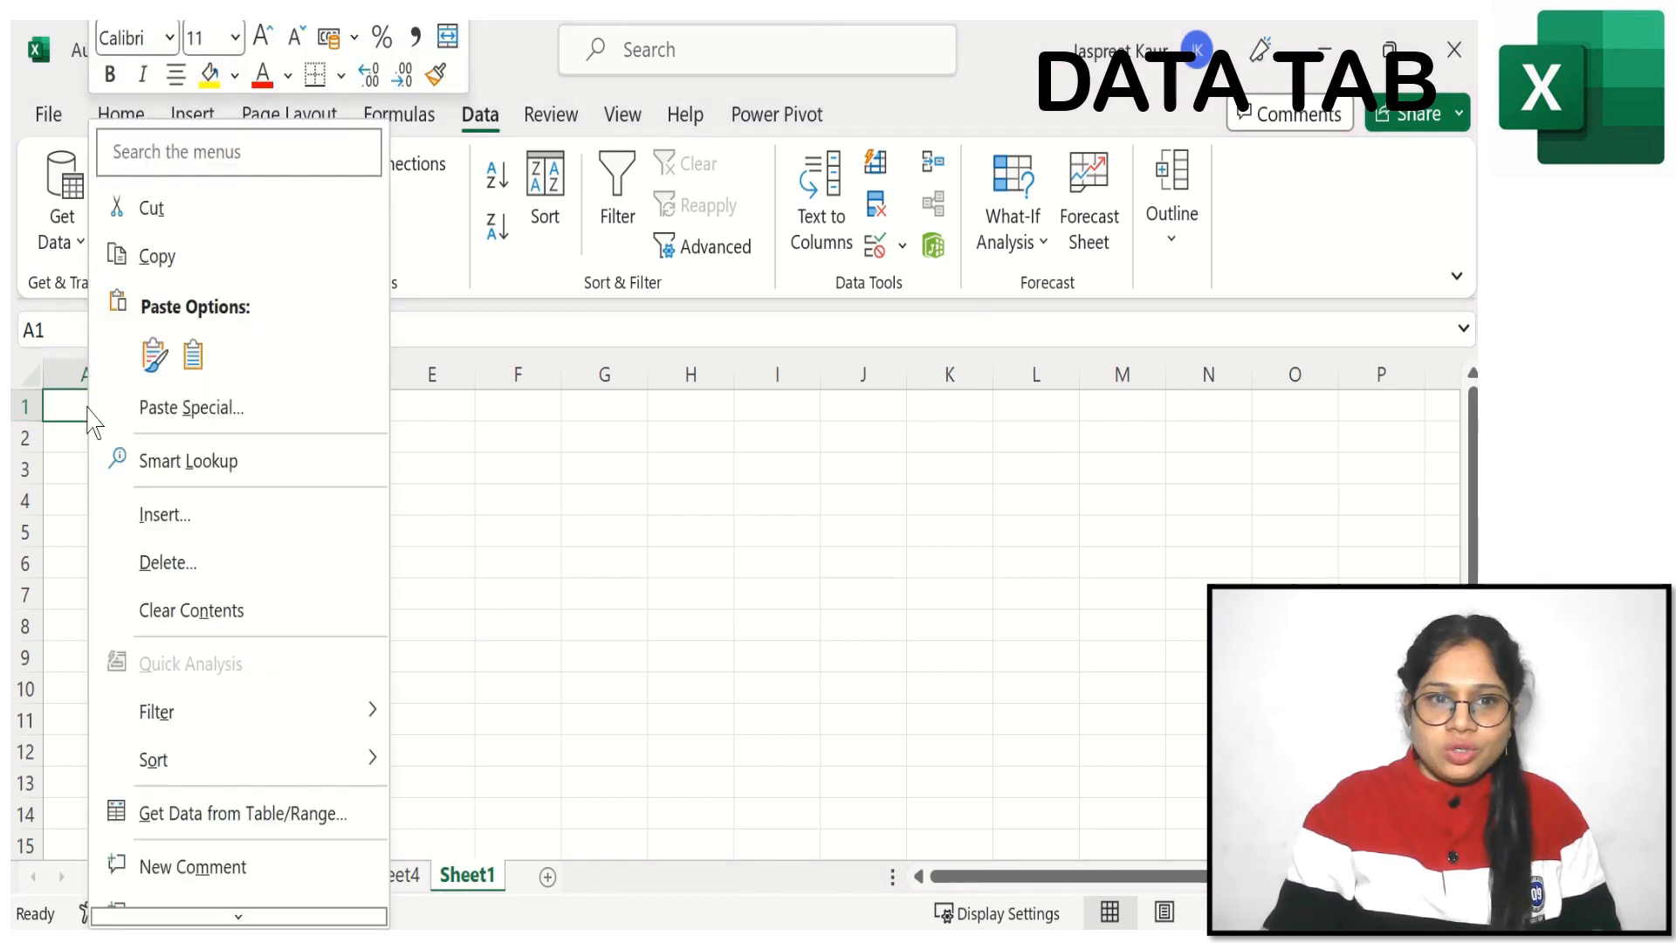
click(154, 354)
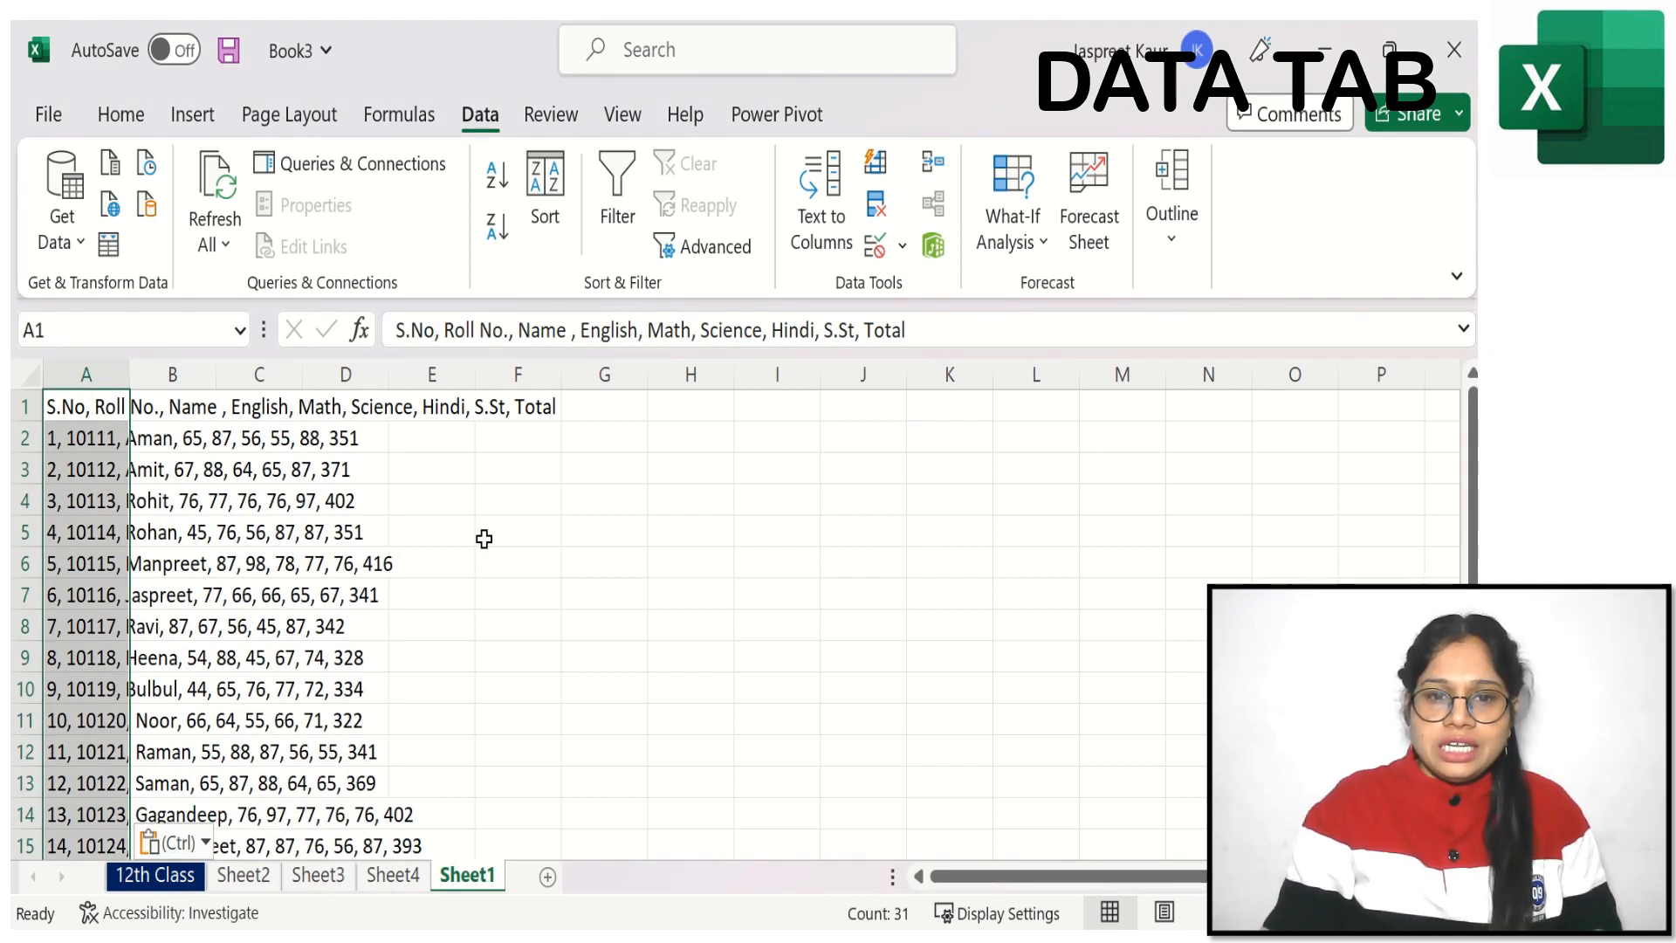
Split the column A text into separate columns with Text to Columns, delimited by comma only, with General format and destination $A$1
click(86, 373)
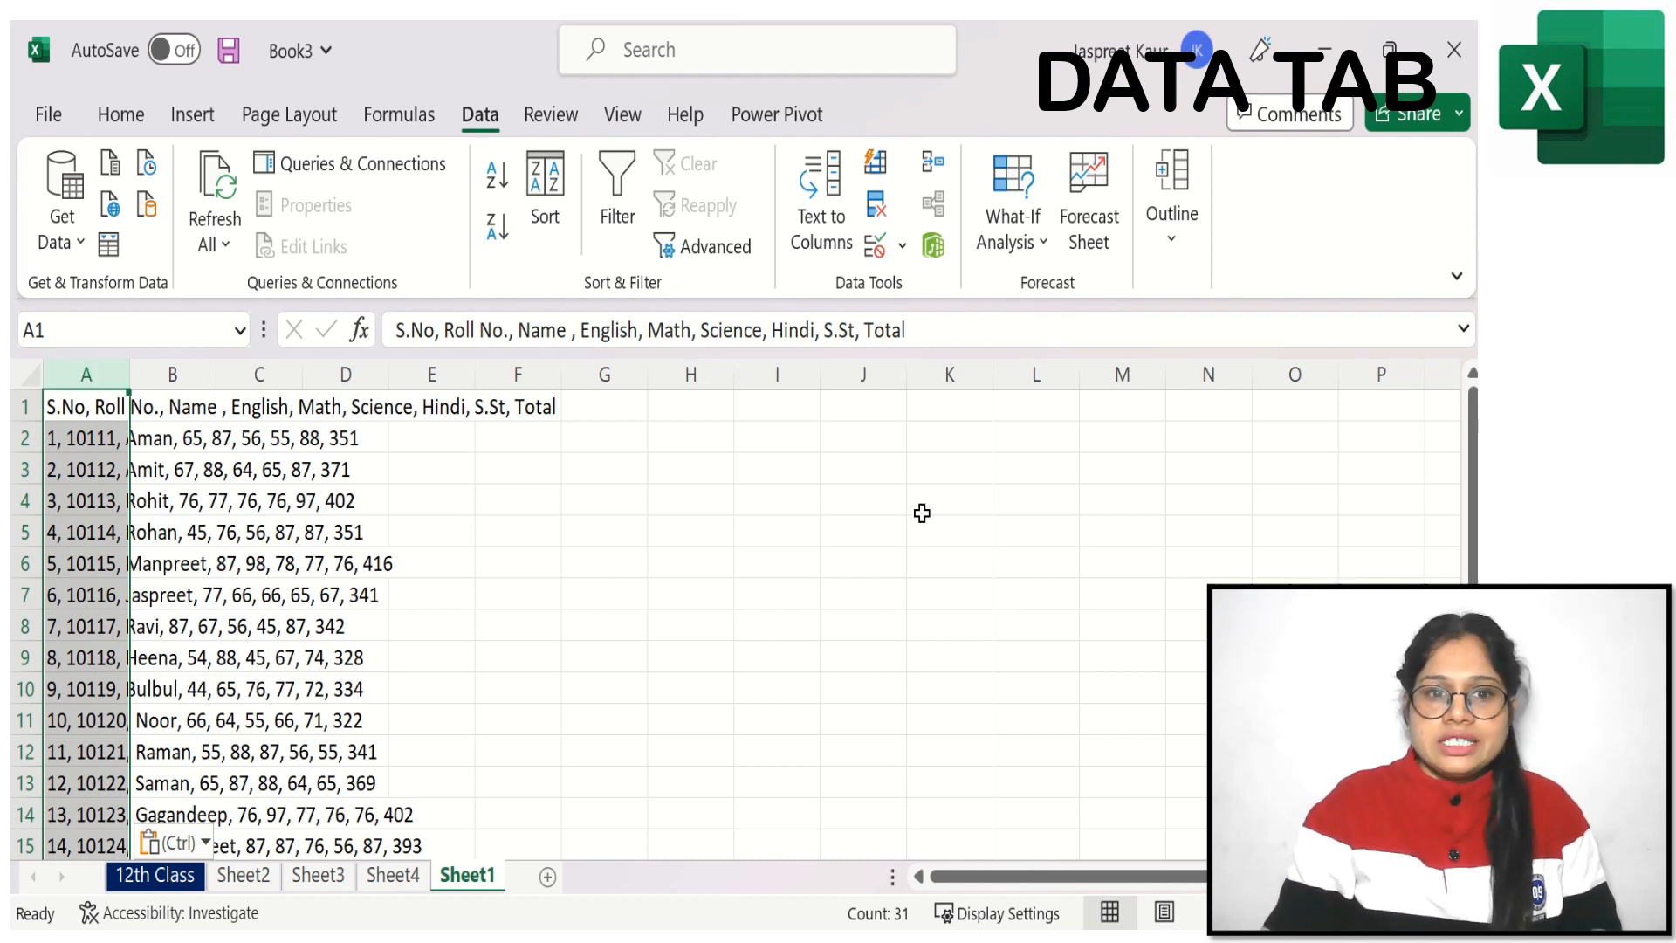
click(825, 218)
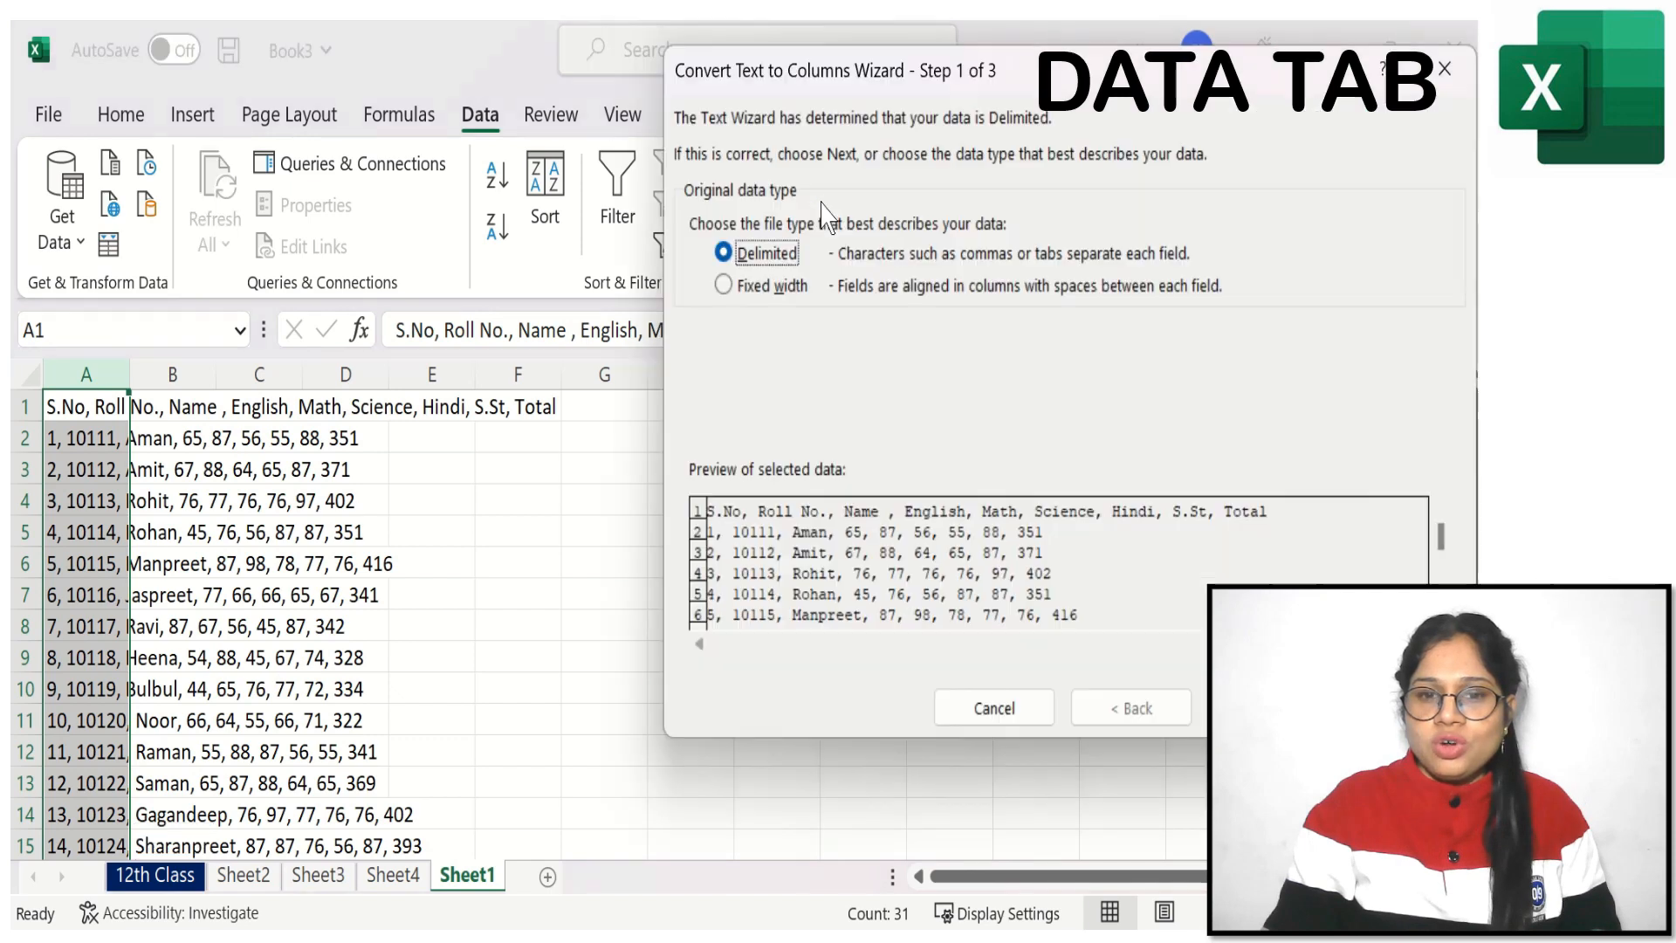
drag(1013, 66, 621, 33)
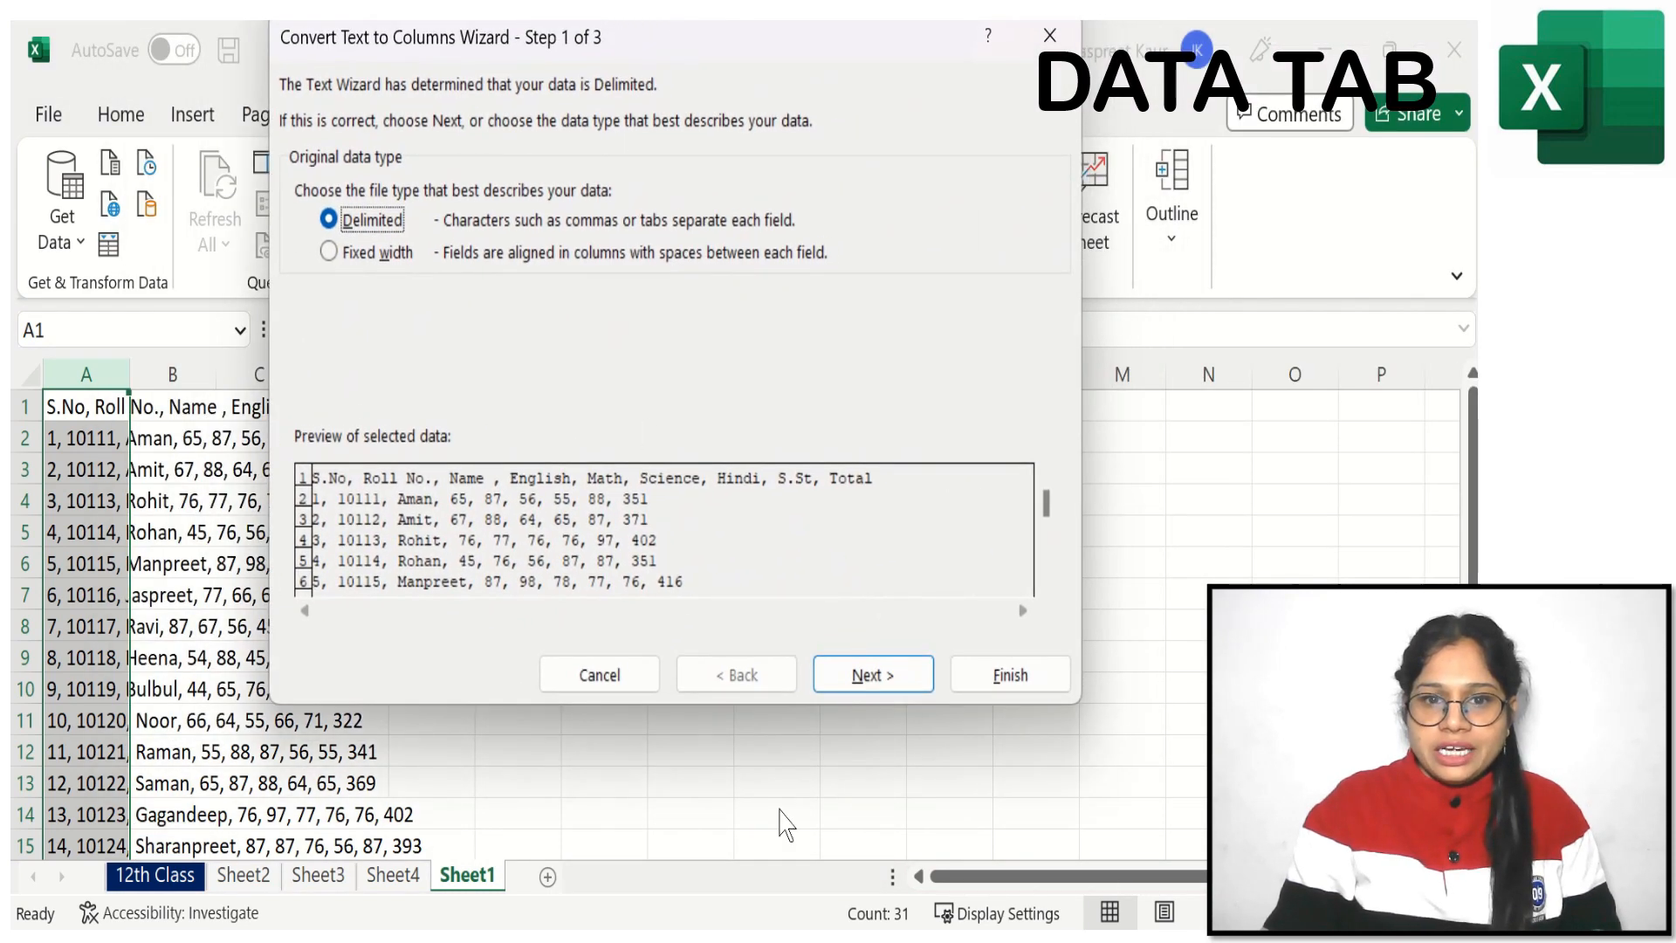
click(874, 676)
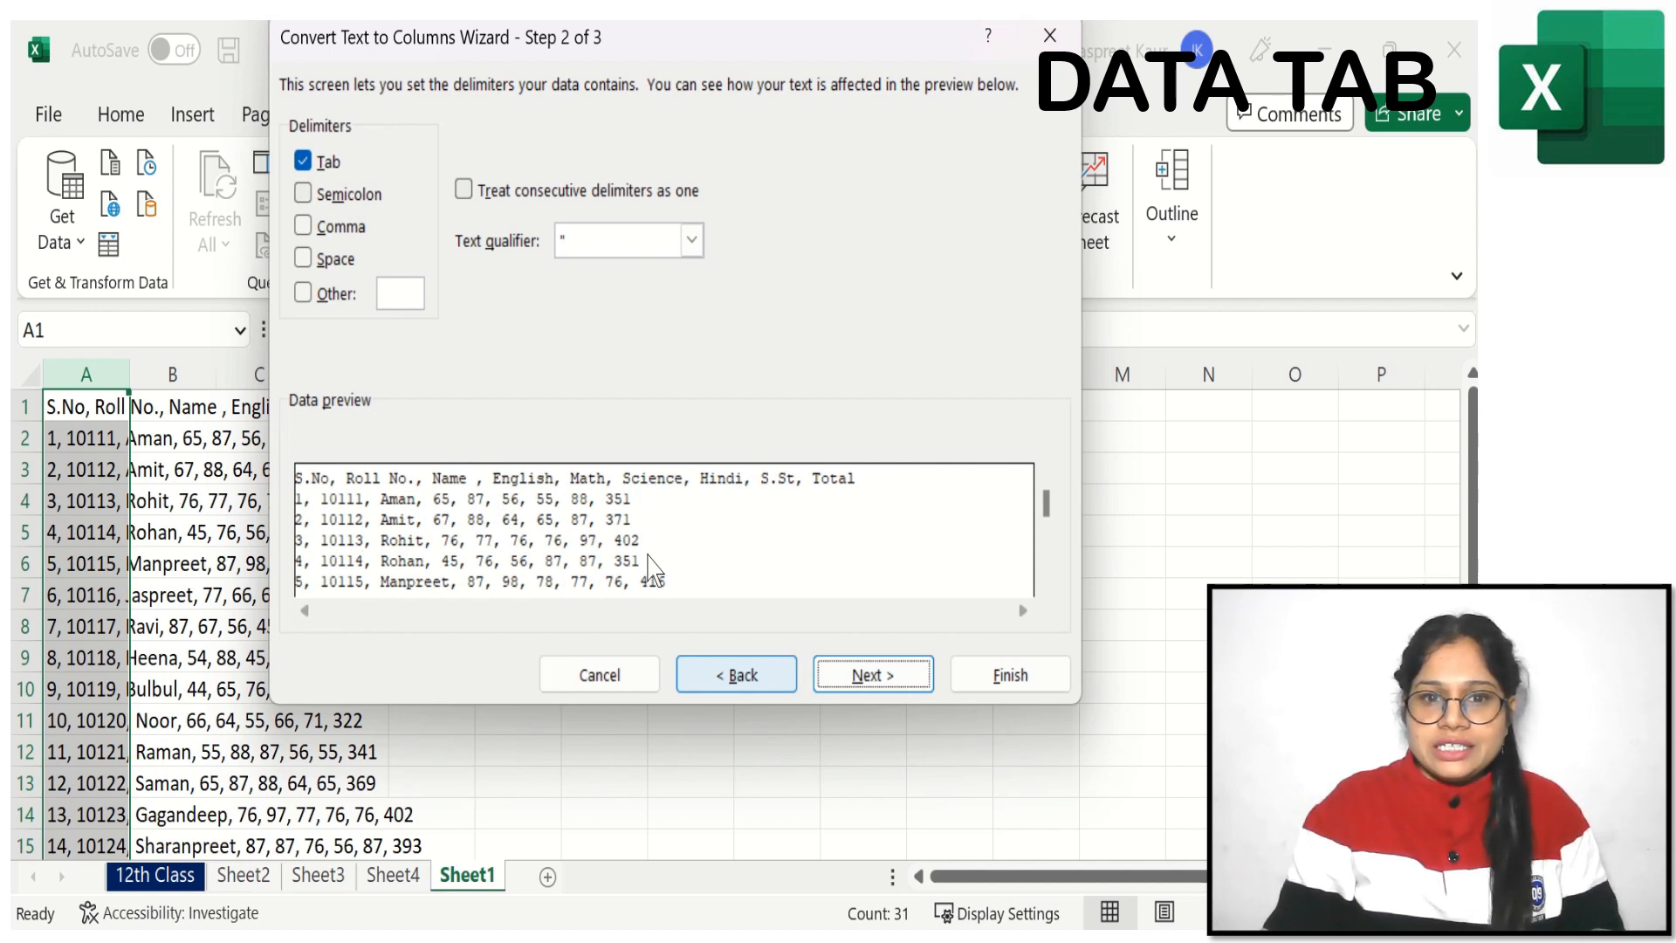
click(304, 229)
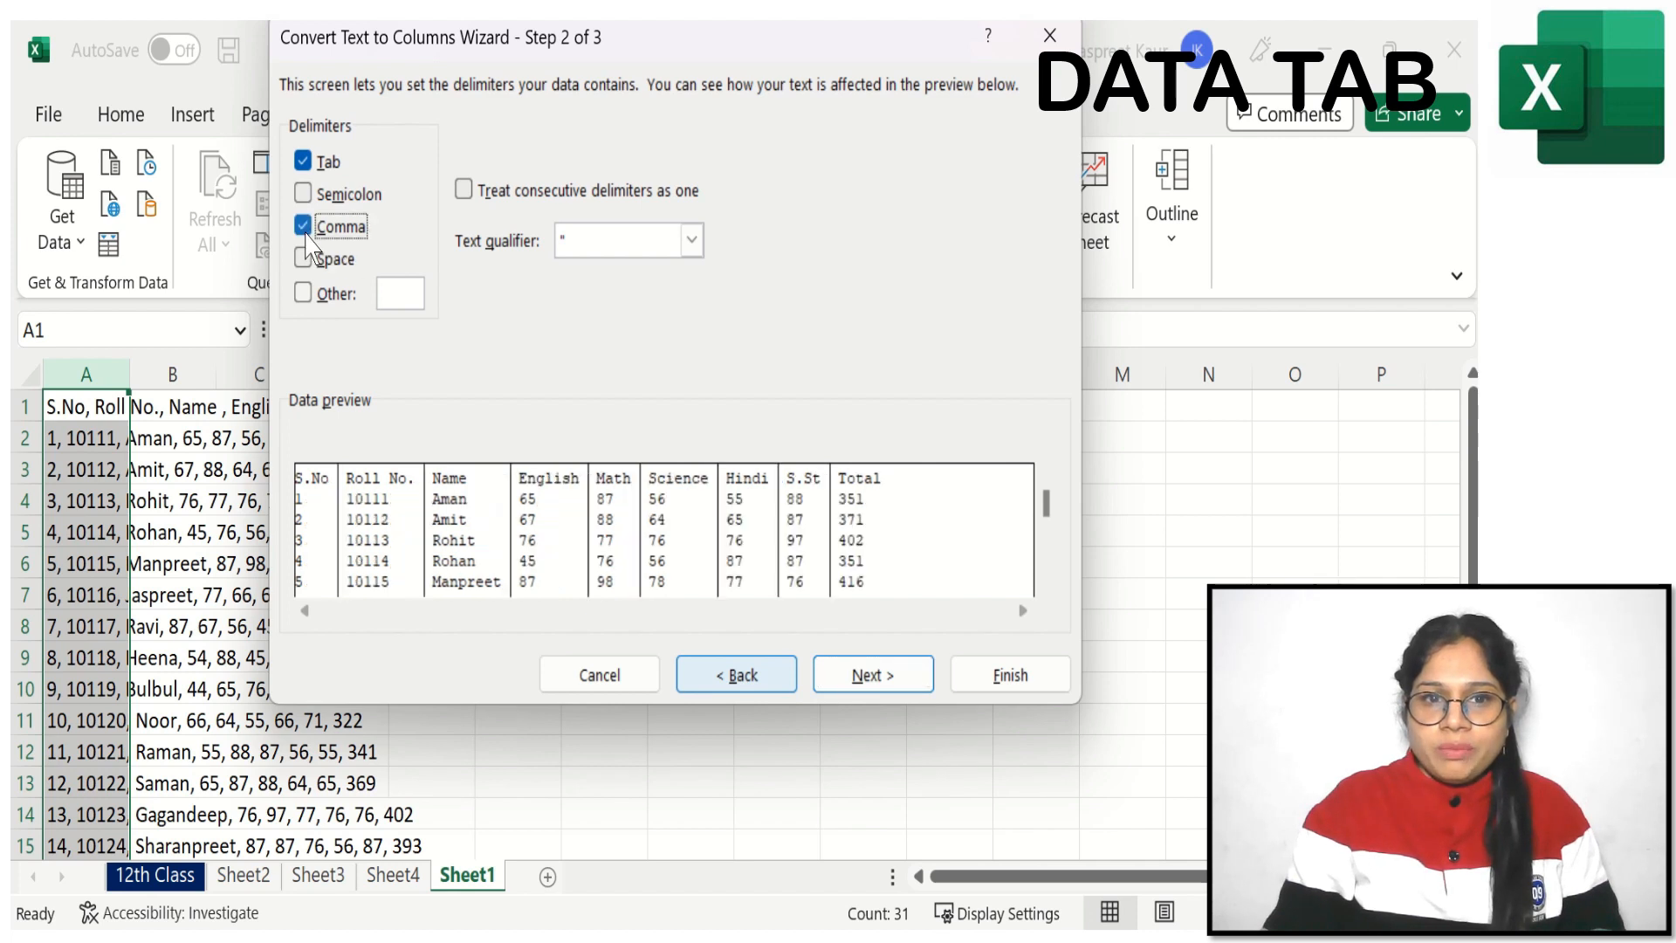
click(303, 163)
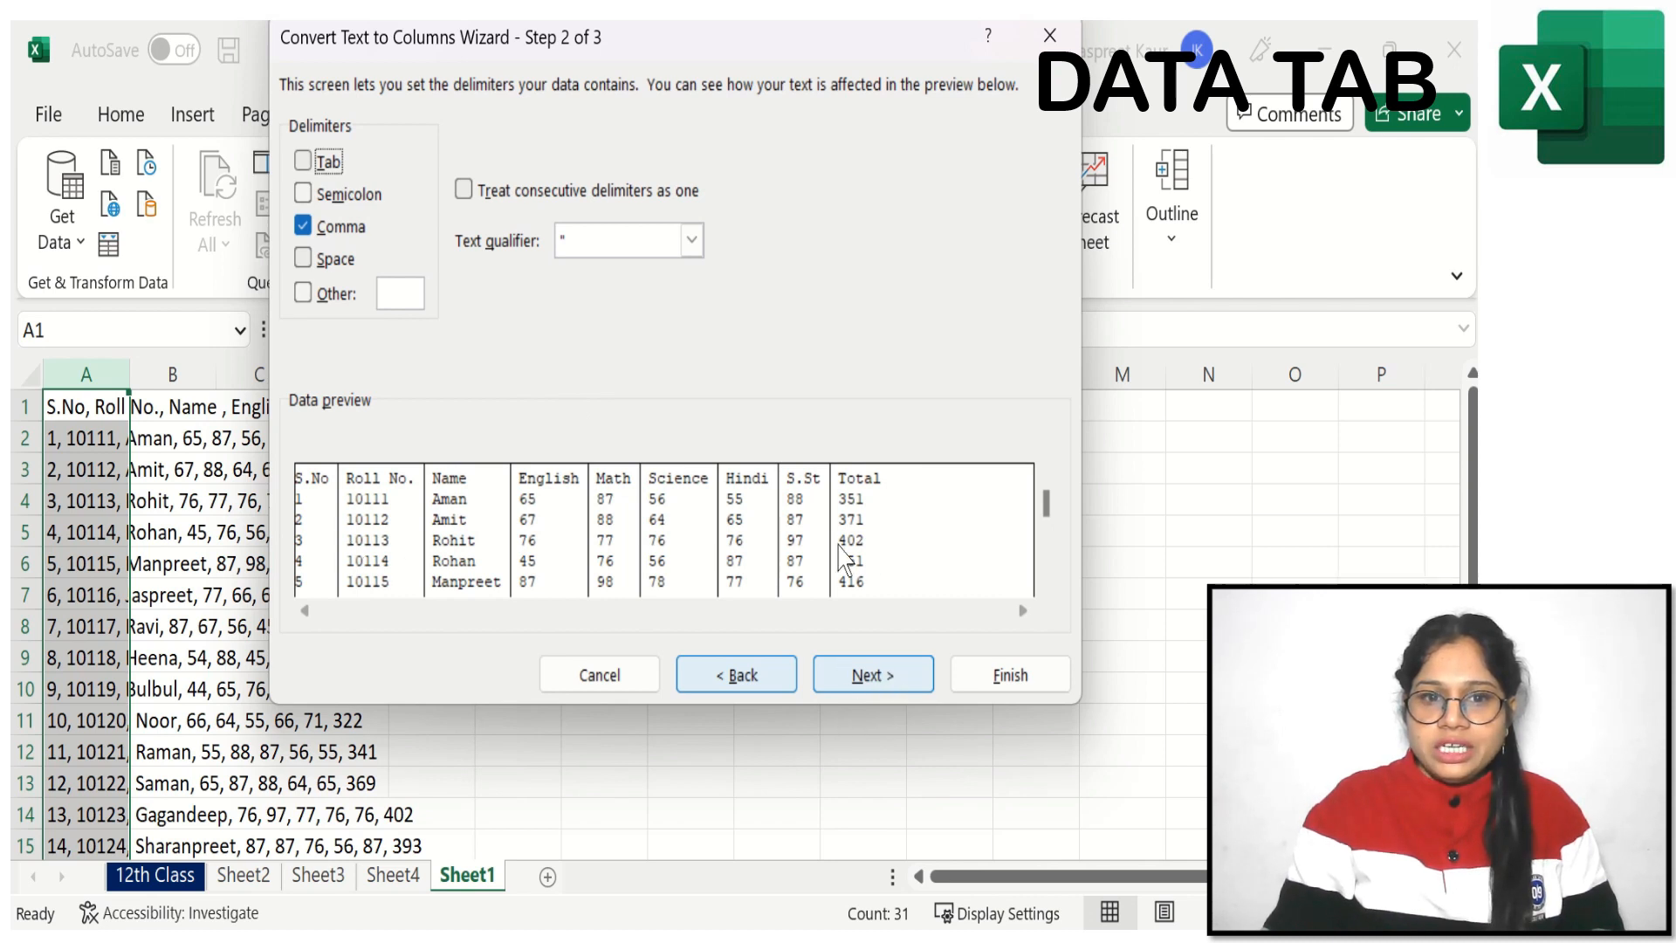
click(880, 678)
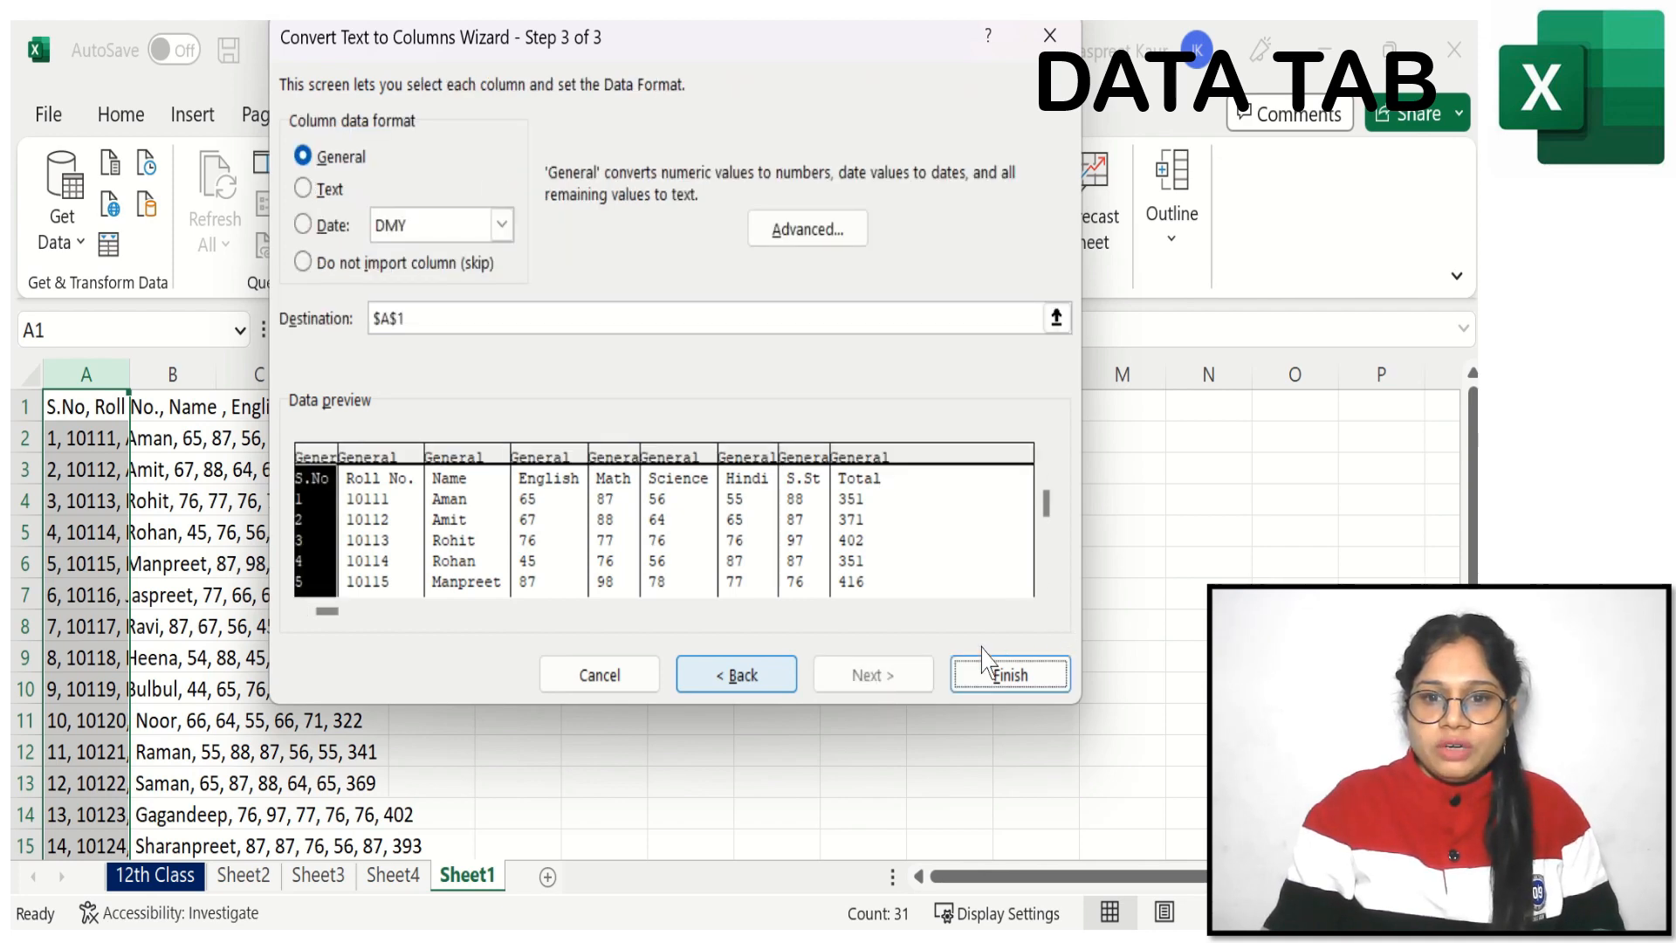
click(996, 685)
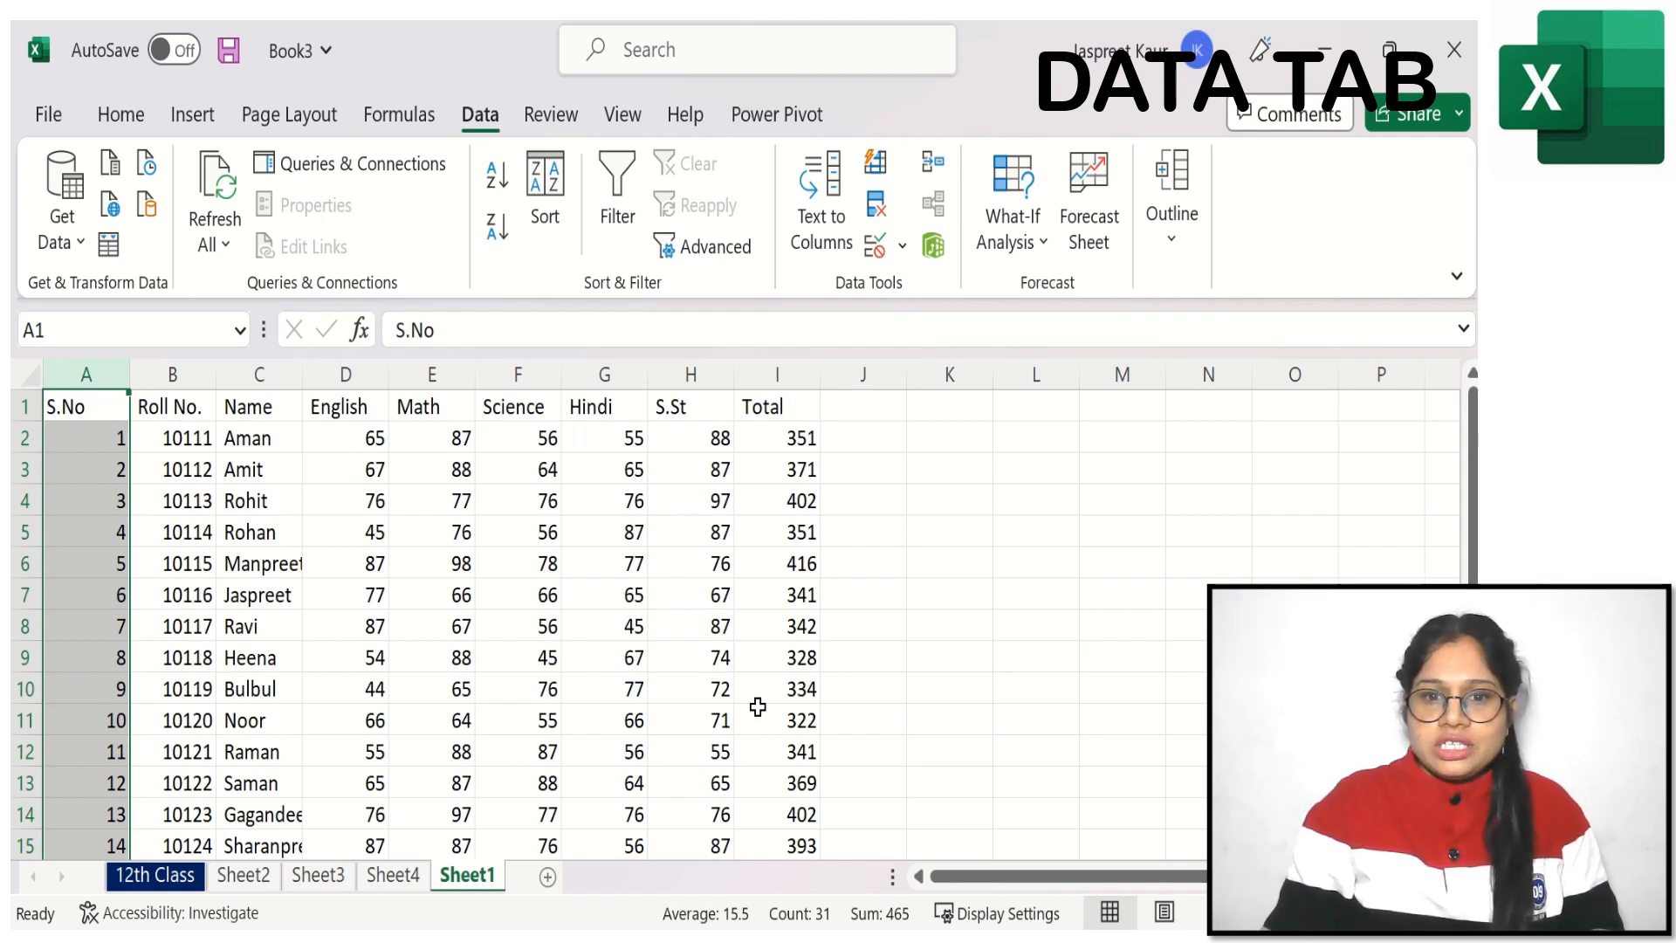
click(302, 381)
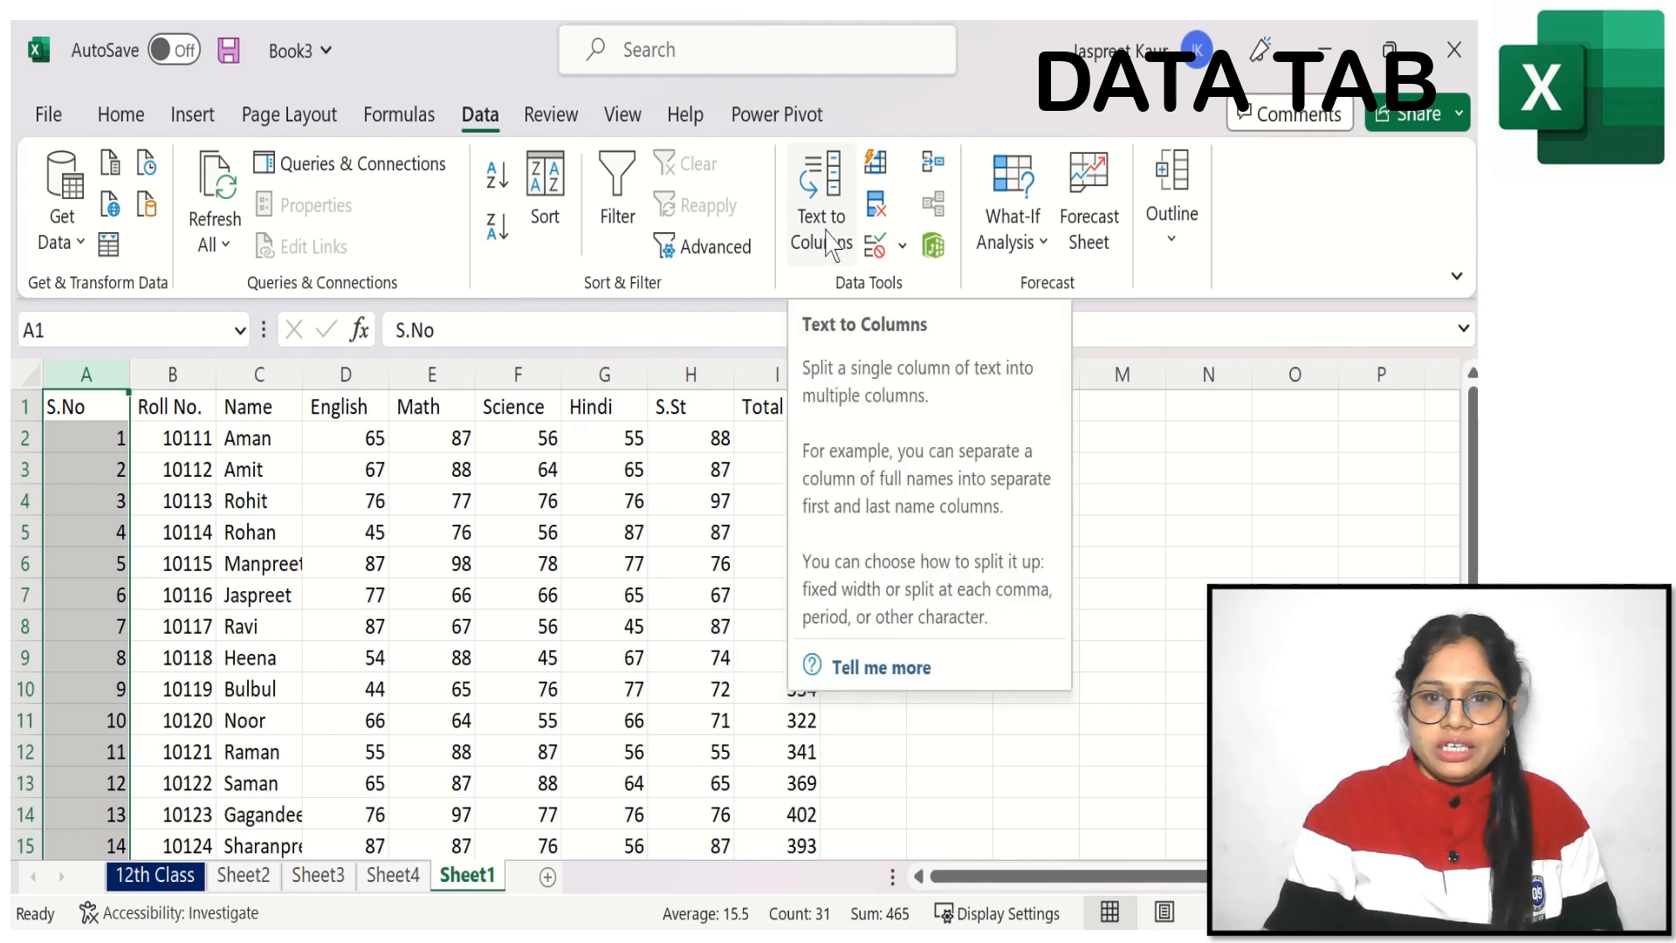
scroll(751, 550, down, 5)
scroll(751, 550, up, 5)
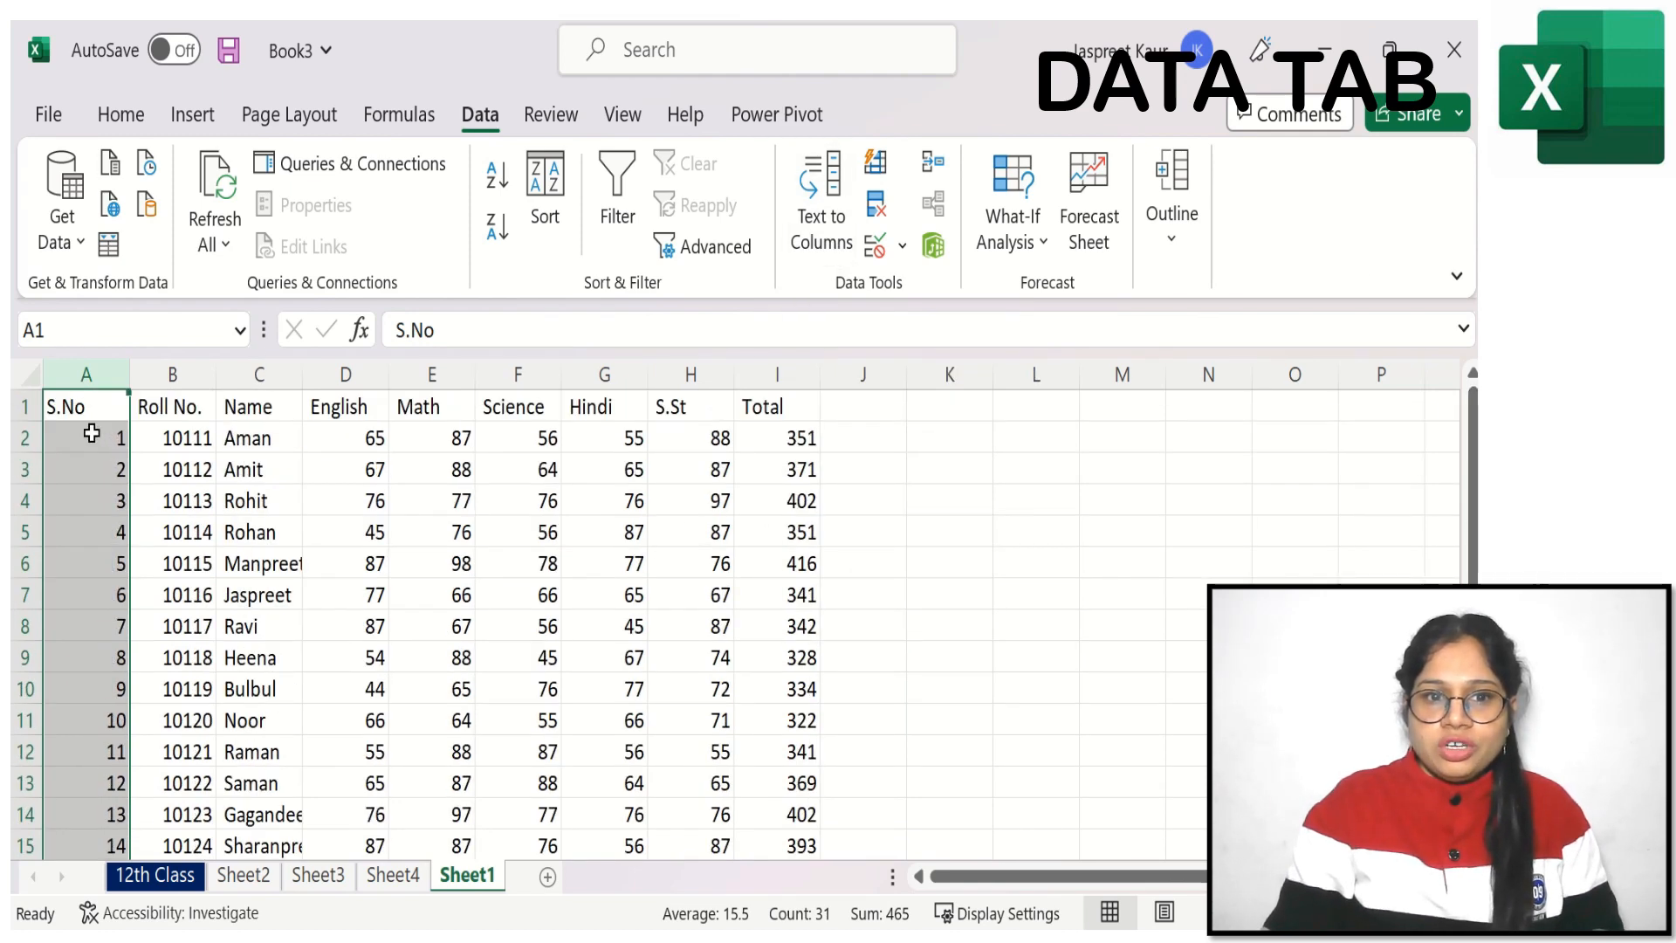
Convert the student data in A1:I31 into a table with headers
click(78, 408)
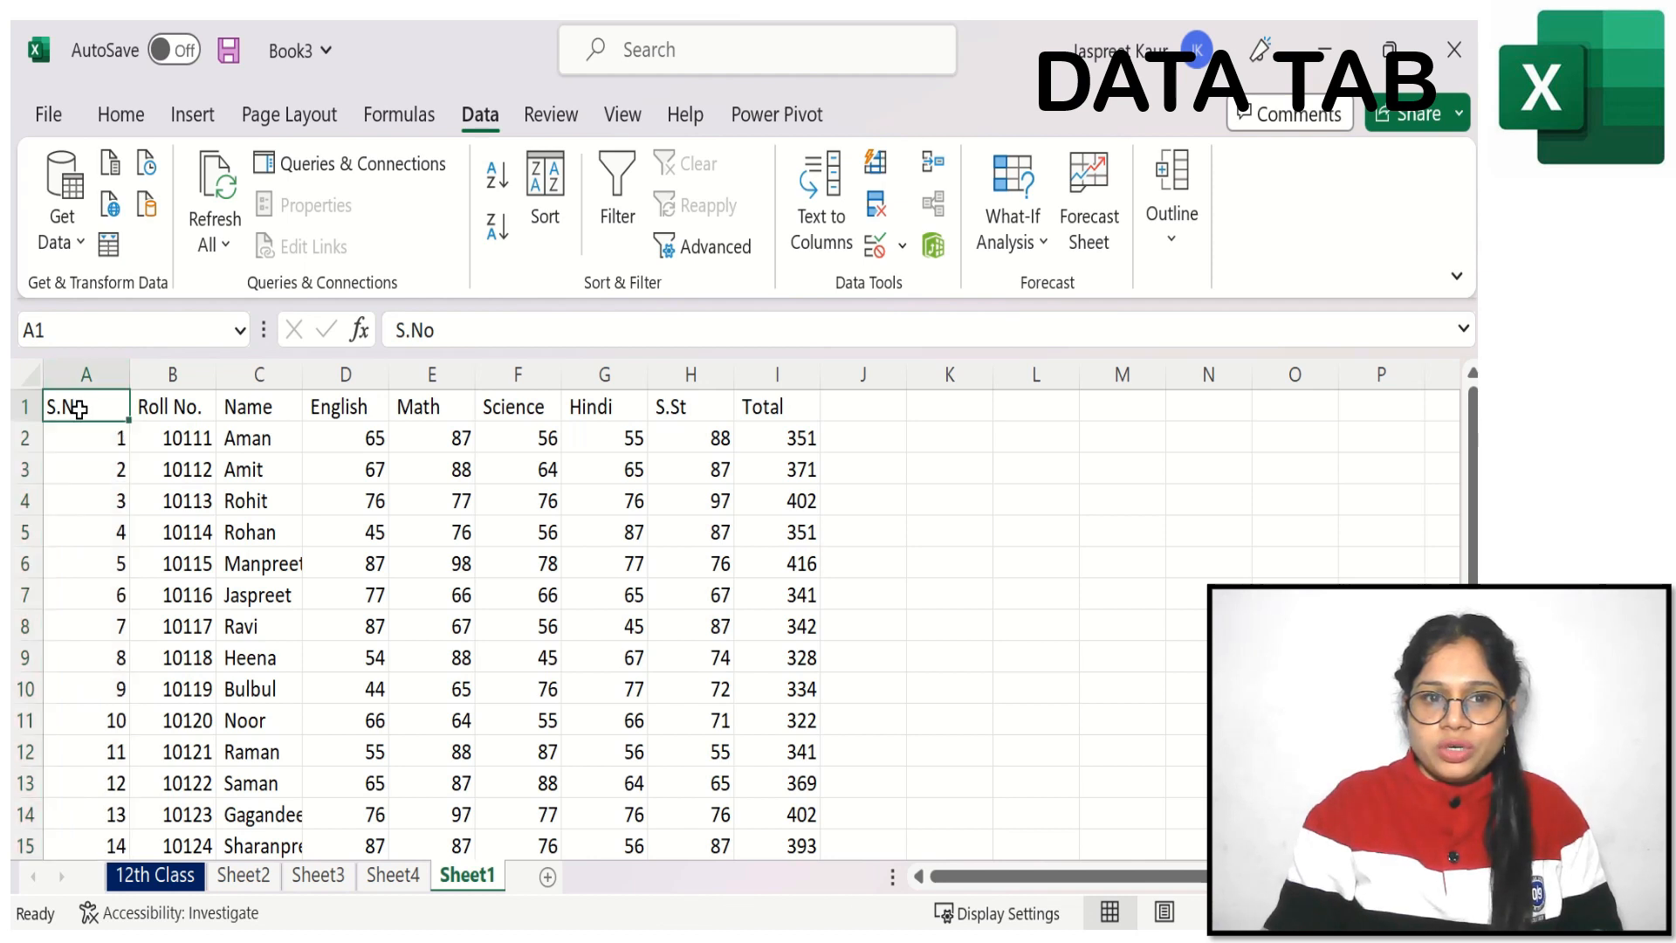
drag(78, 409, 775, 779)
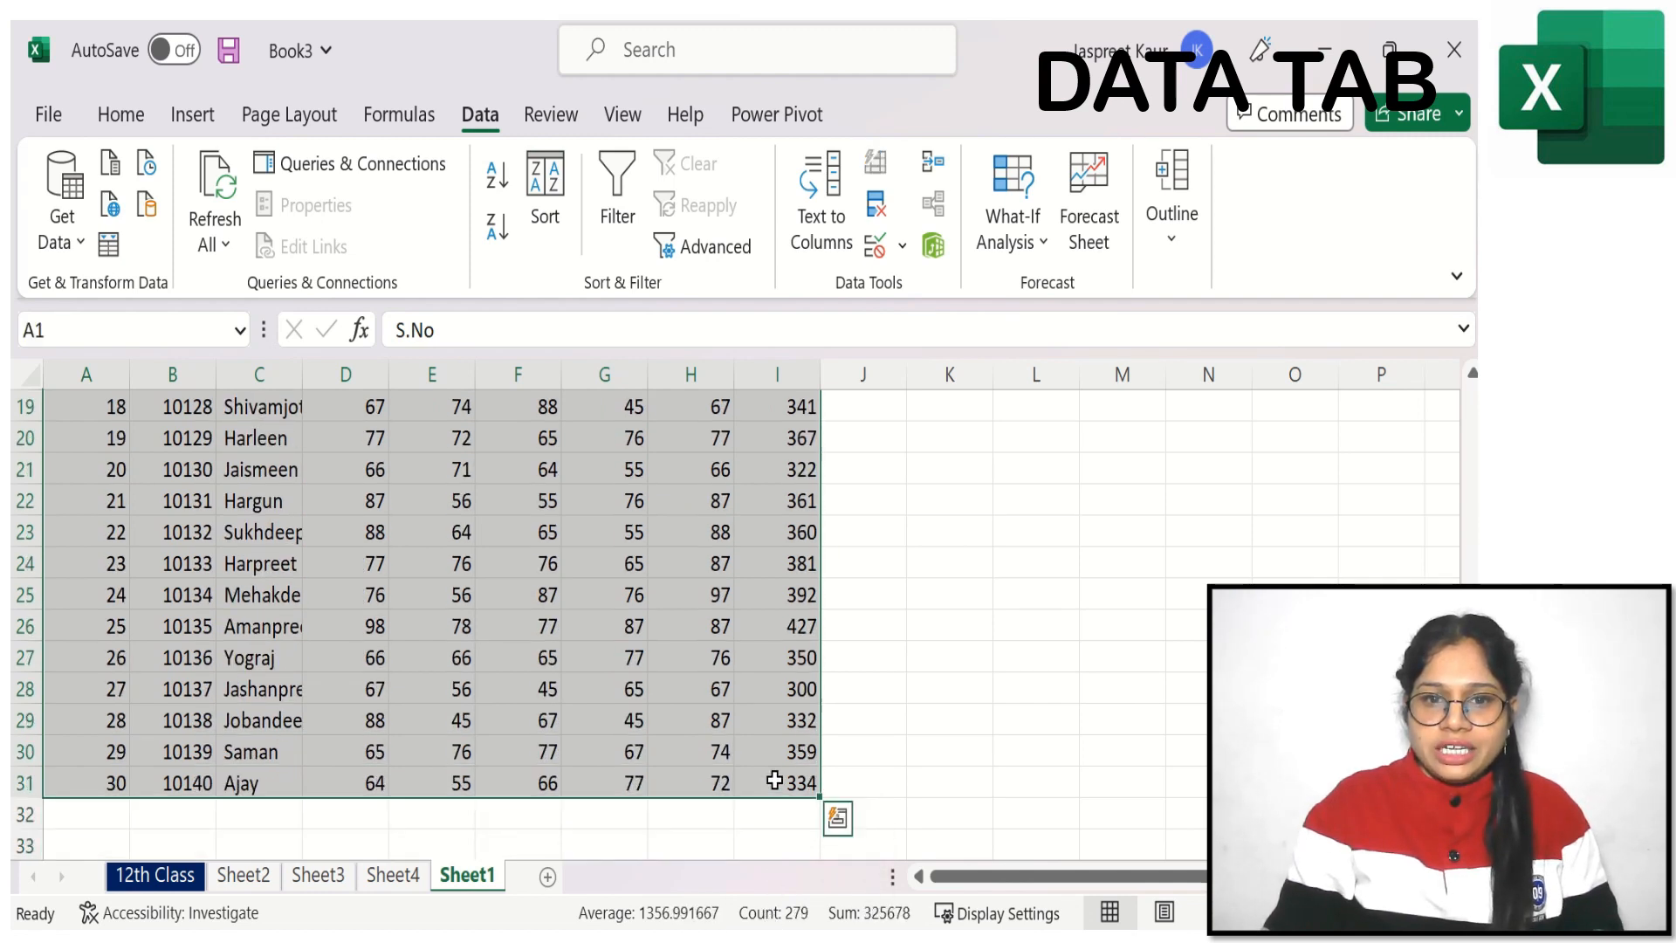
key(ctrl+t)
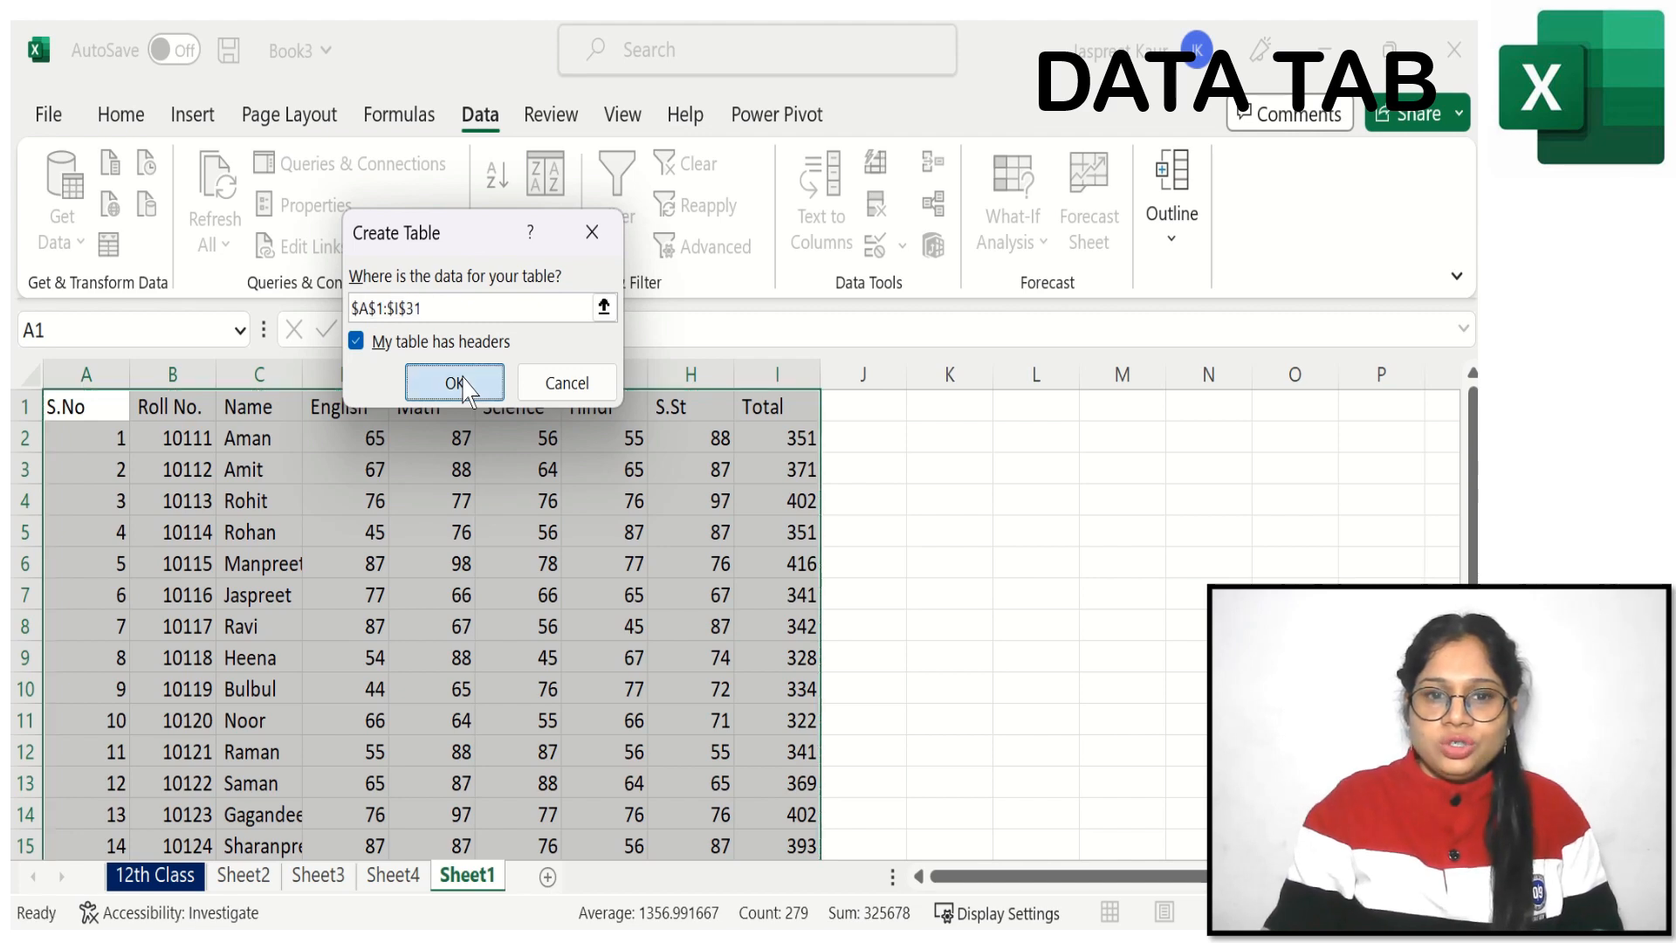
click(455, 384)
click(1148, 568)
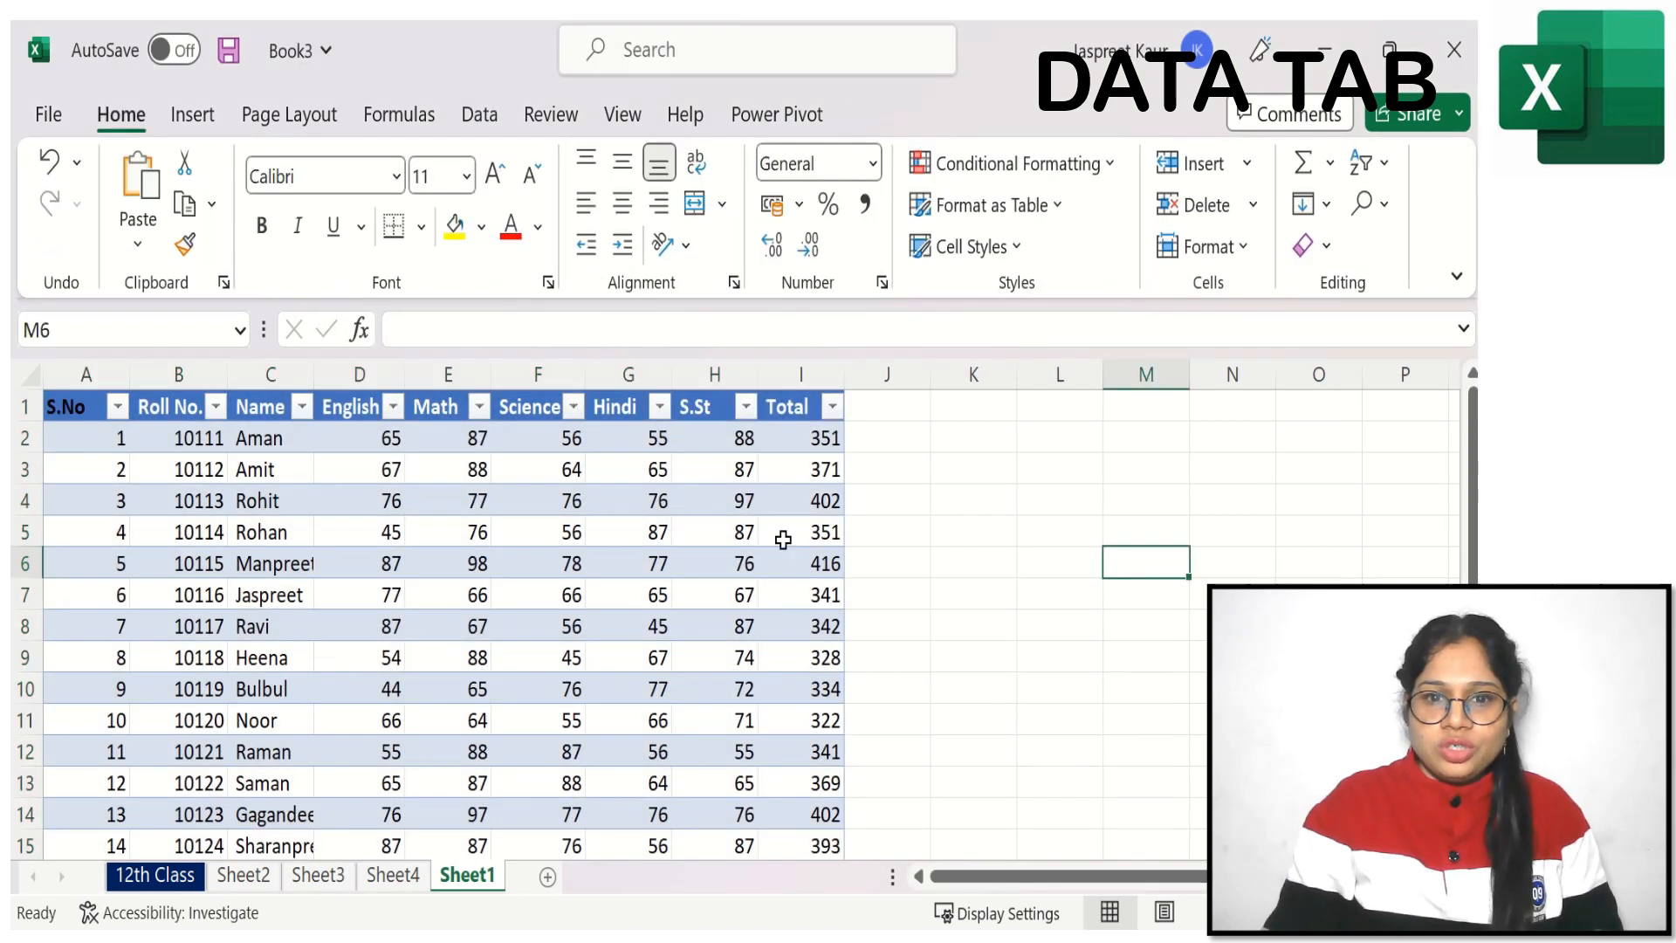
drag(1473, 497, 1472, 453)
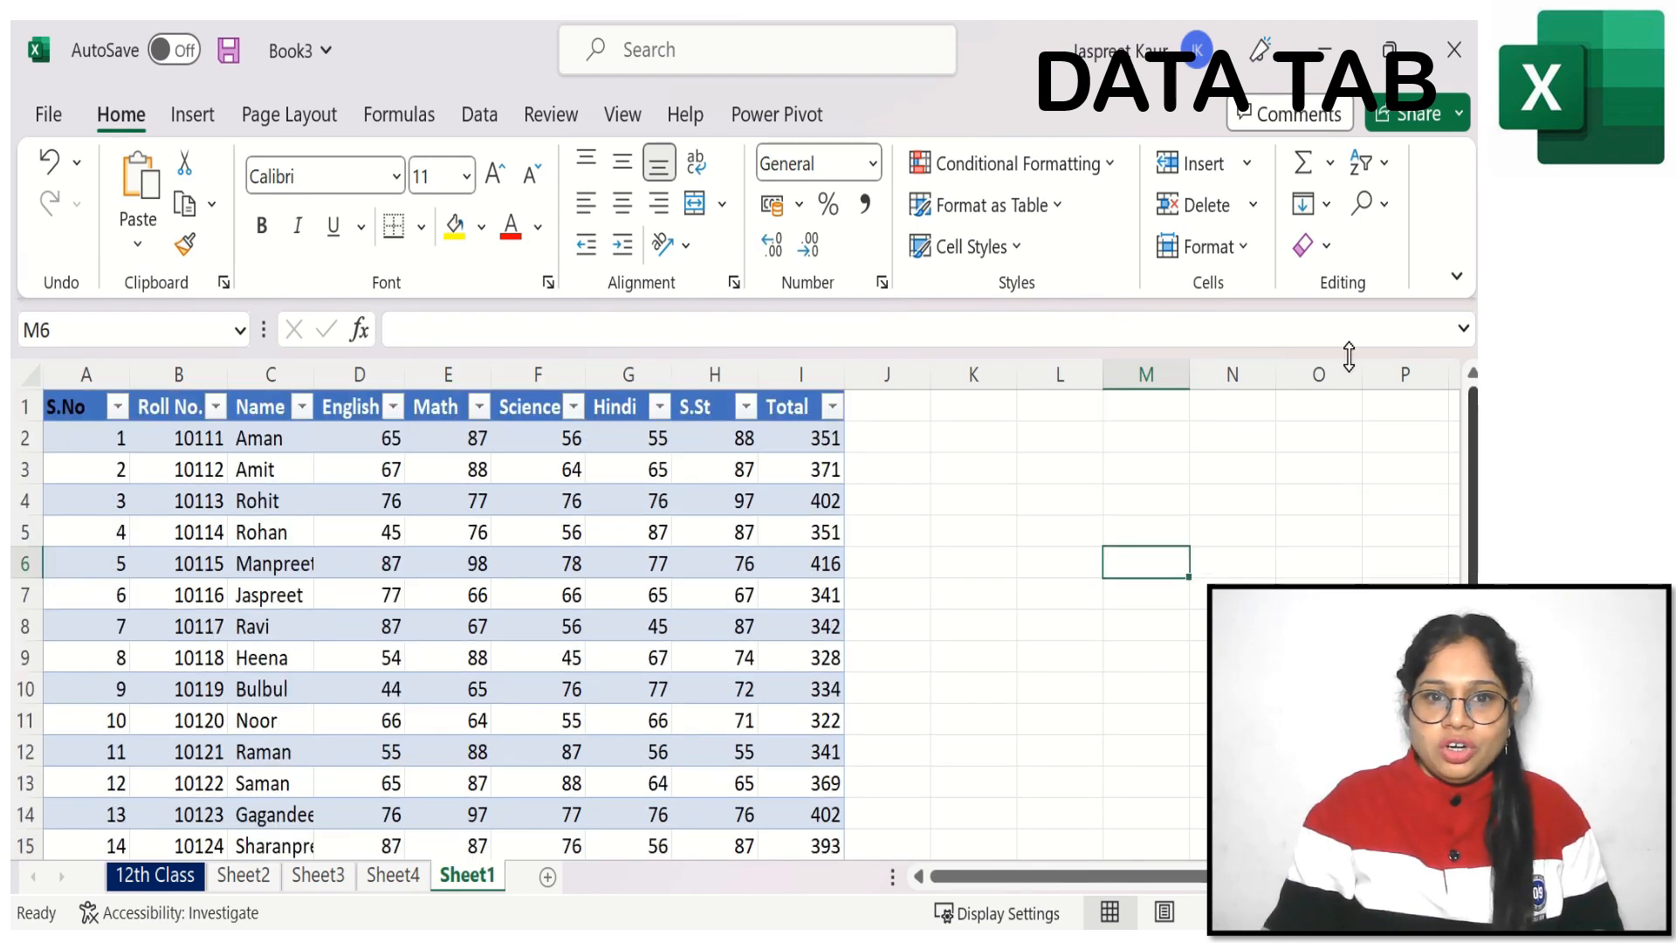
Filter the table by the S.No column so only record 6 is shown
click(117, 408)
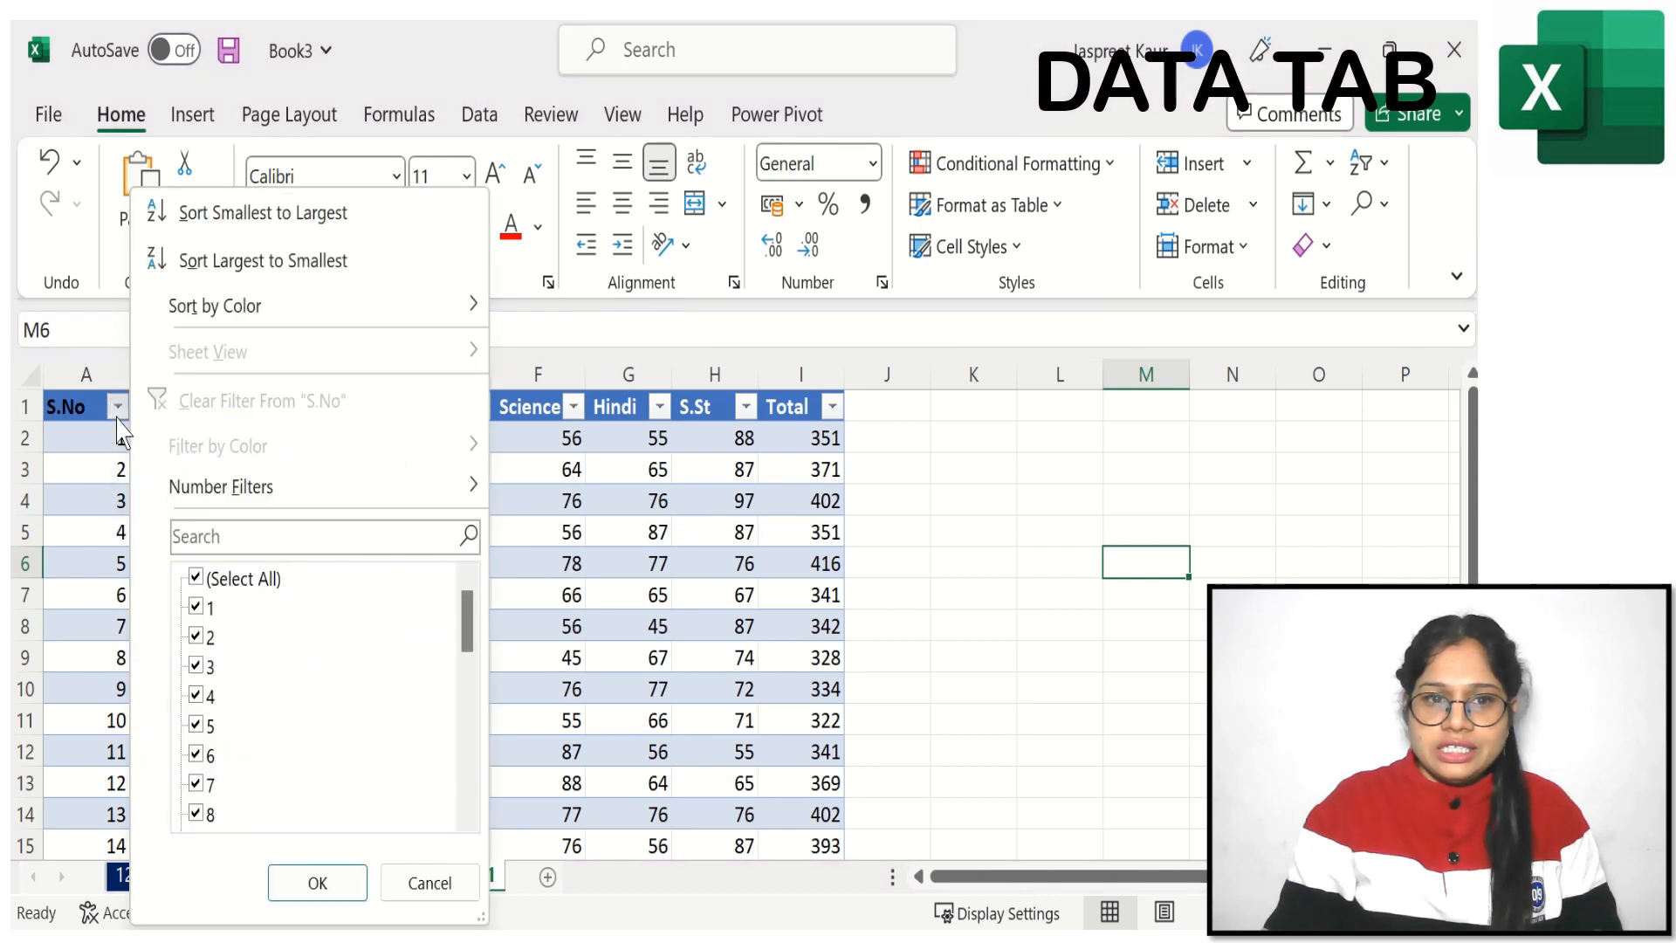
click(196, 578)
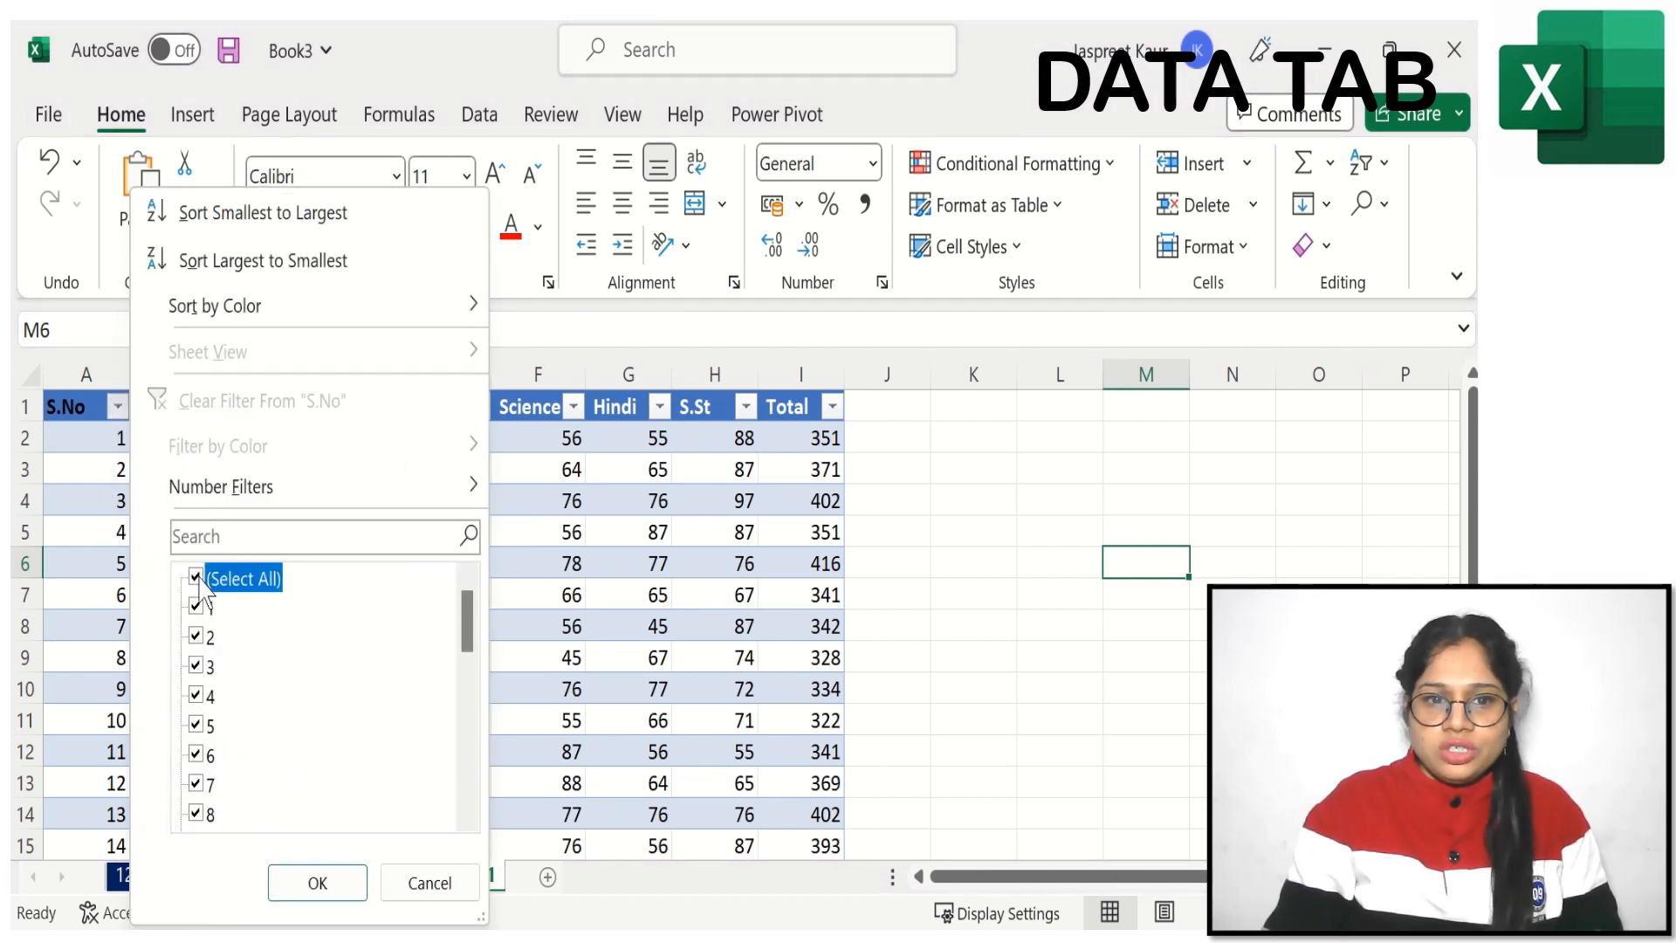
click(195, 753)
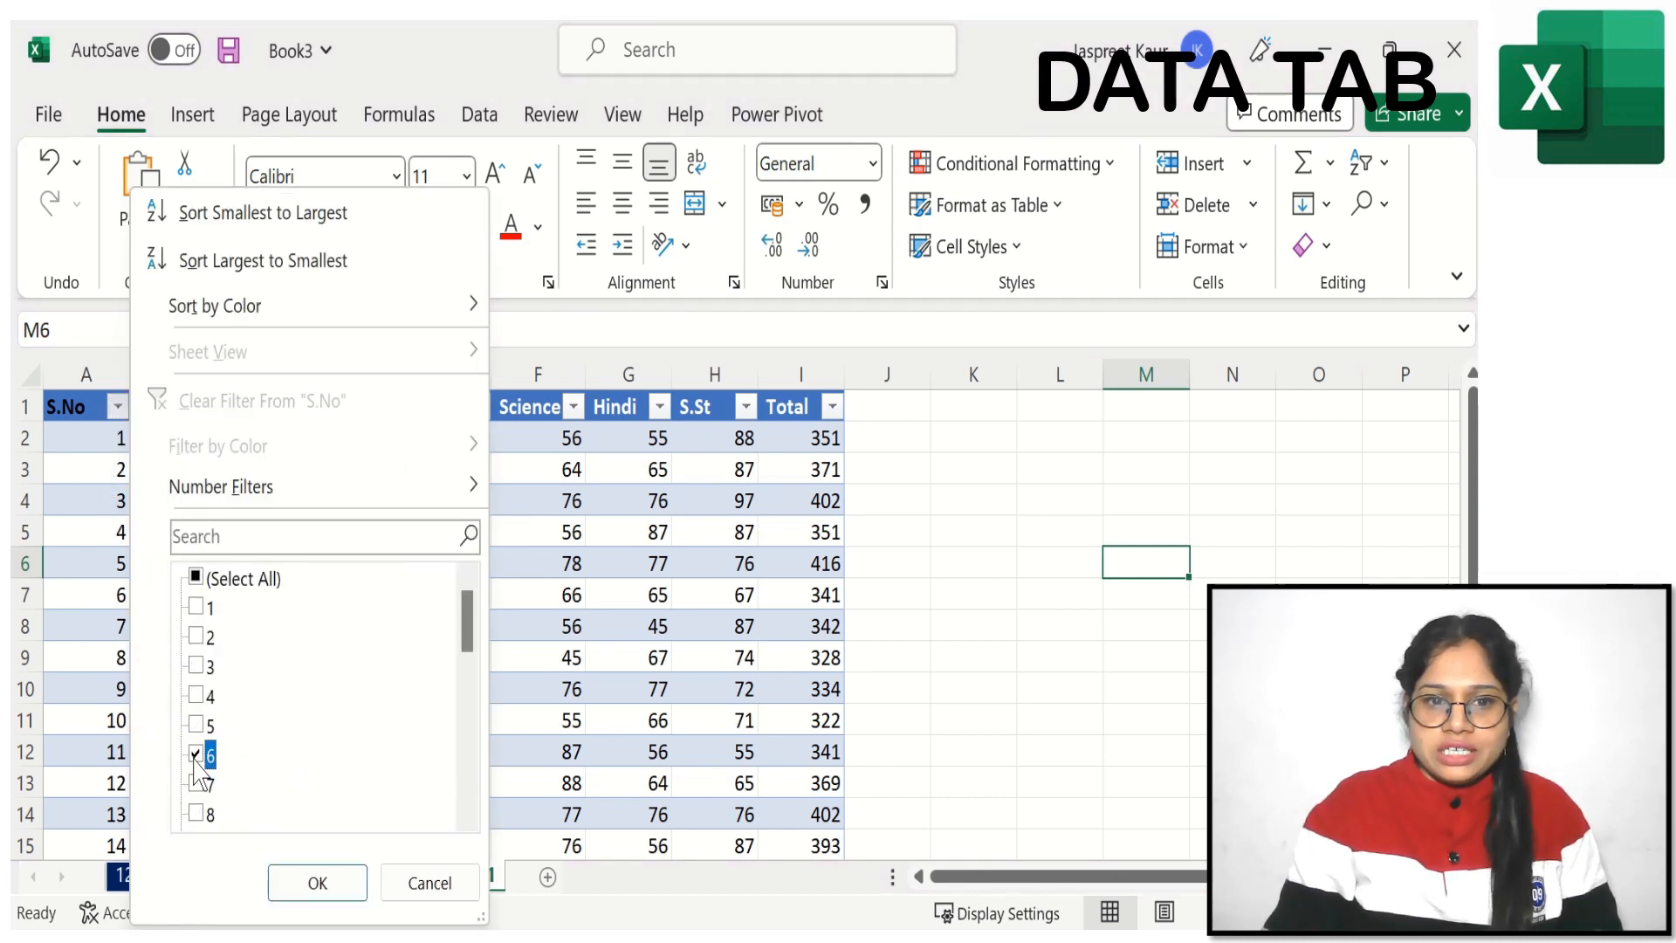
click(317, 882)
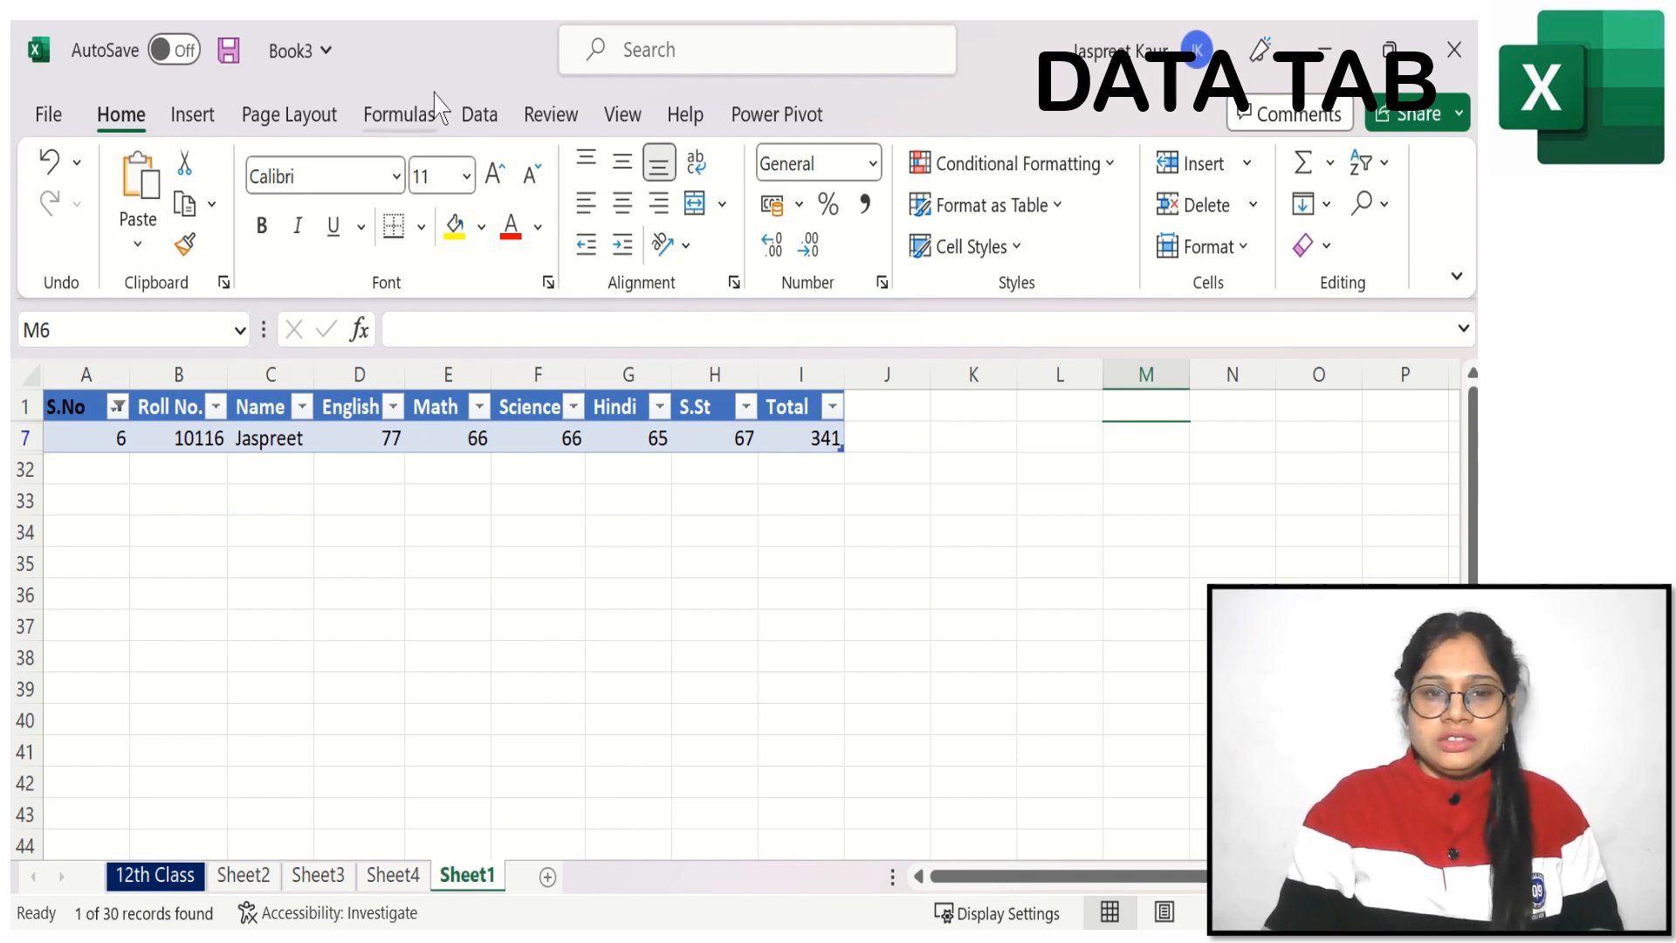
Reset the S.No filter to show all student records again
click(479, 114)
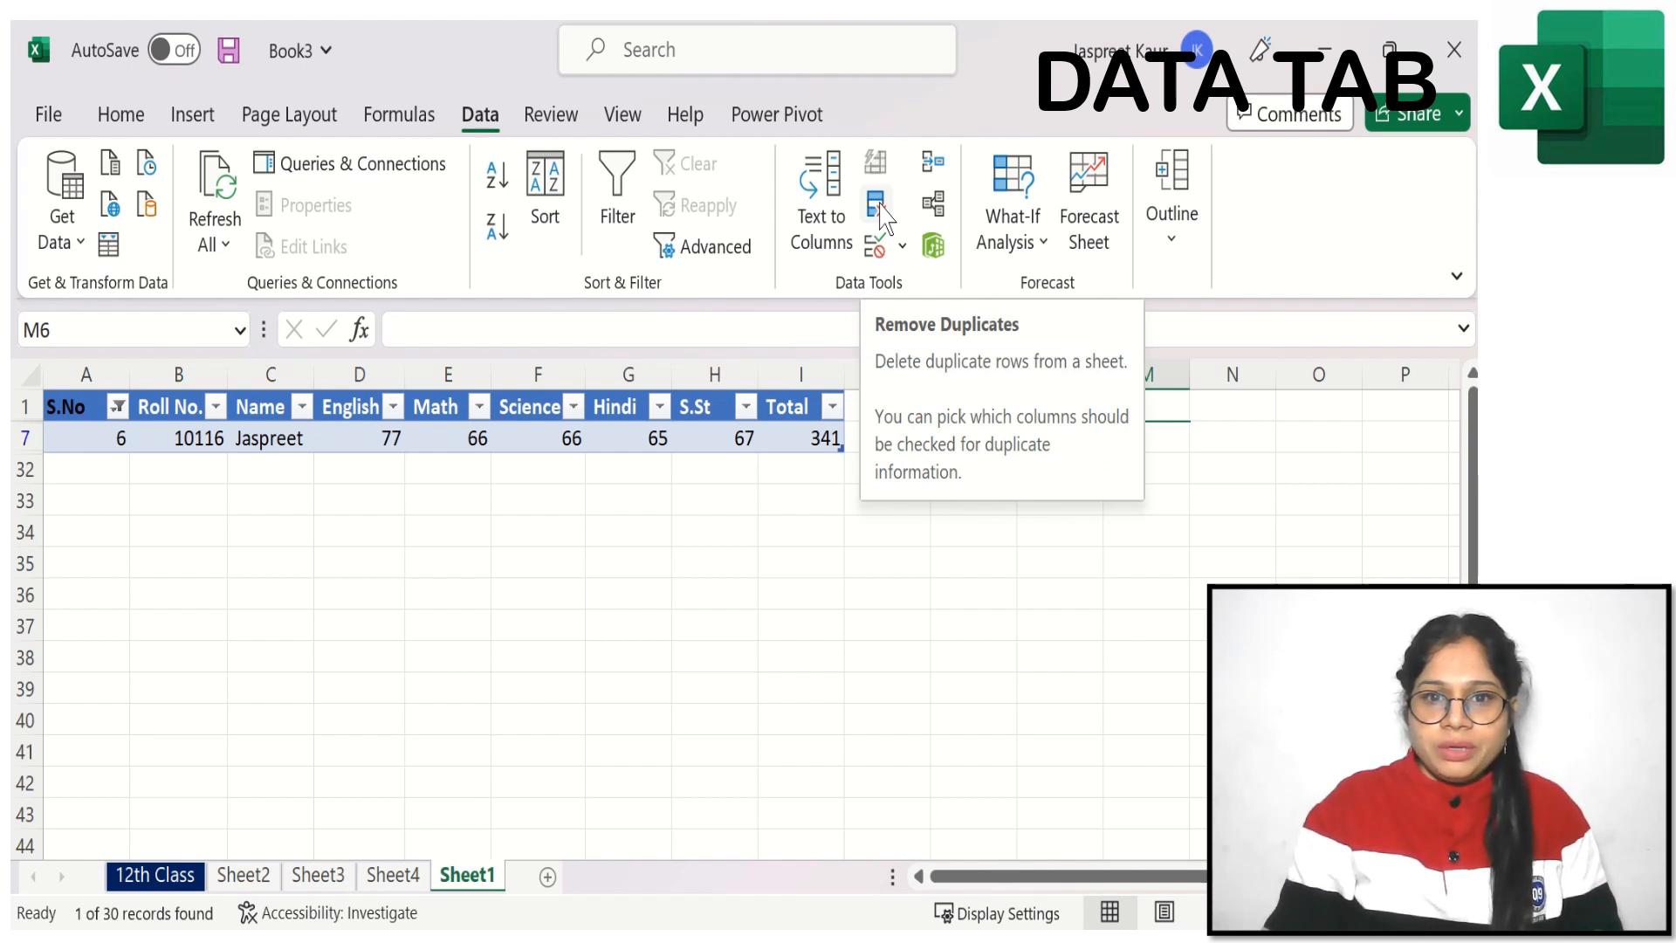
click(117, 407)
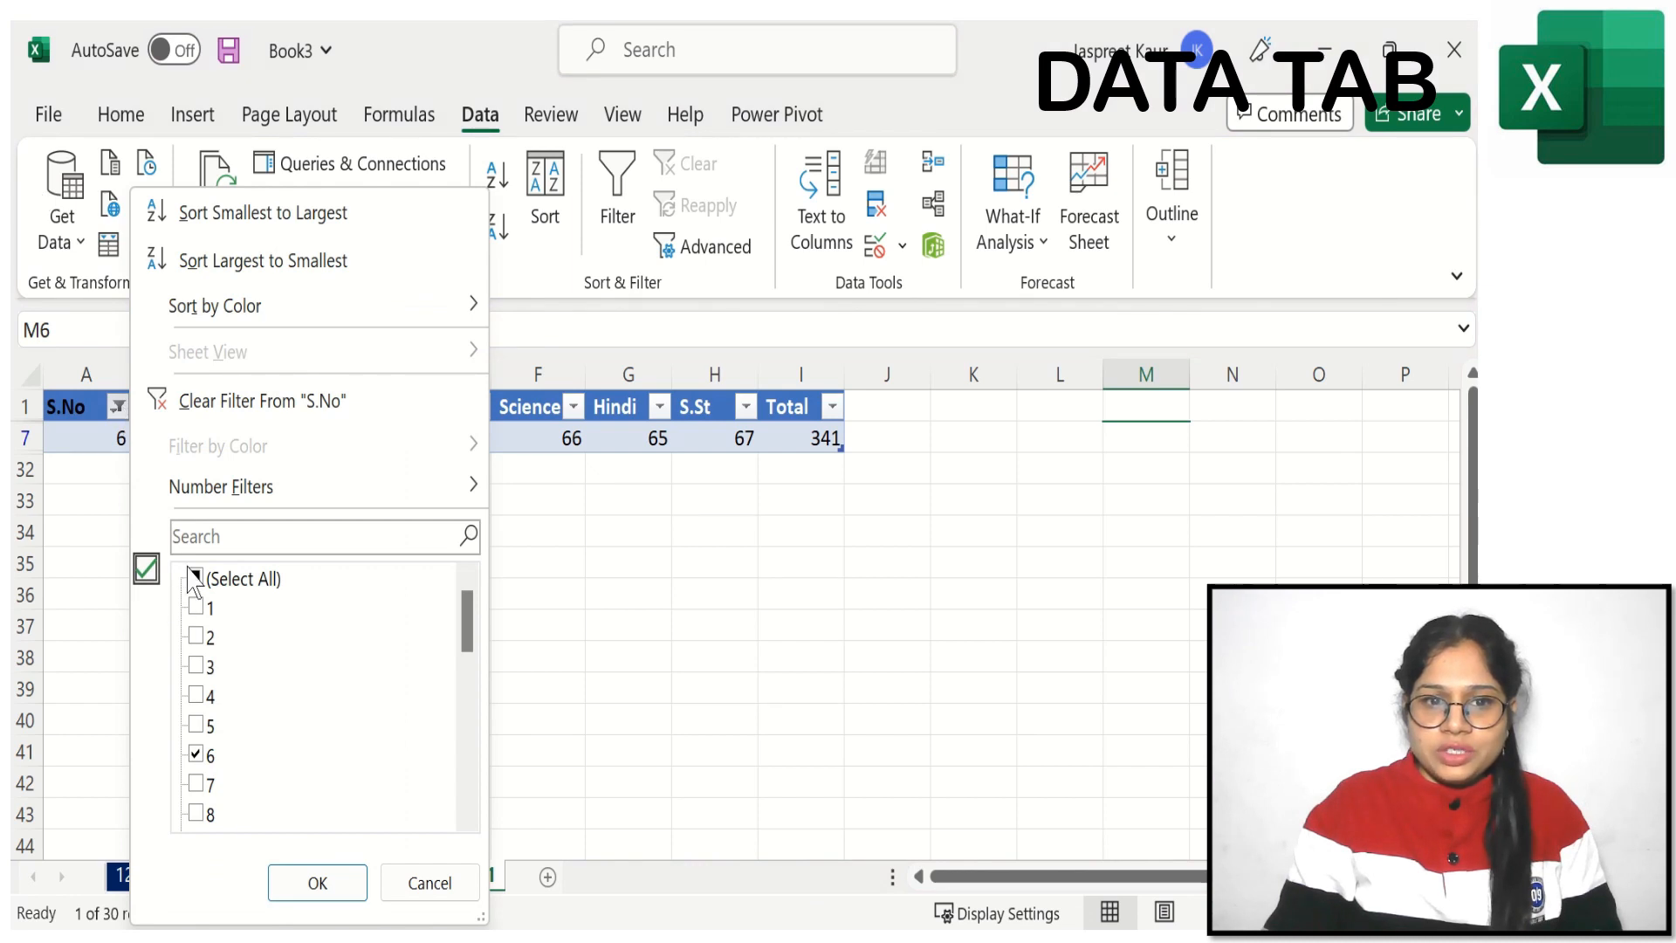
click(194, 578)
click(317, 881)
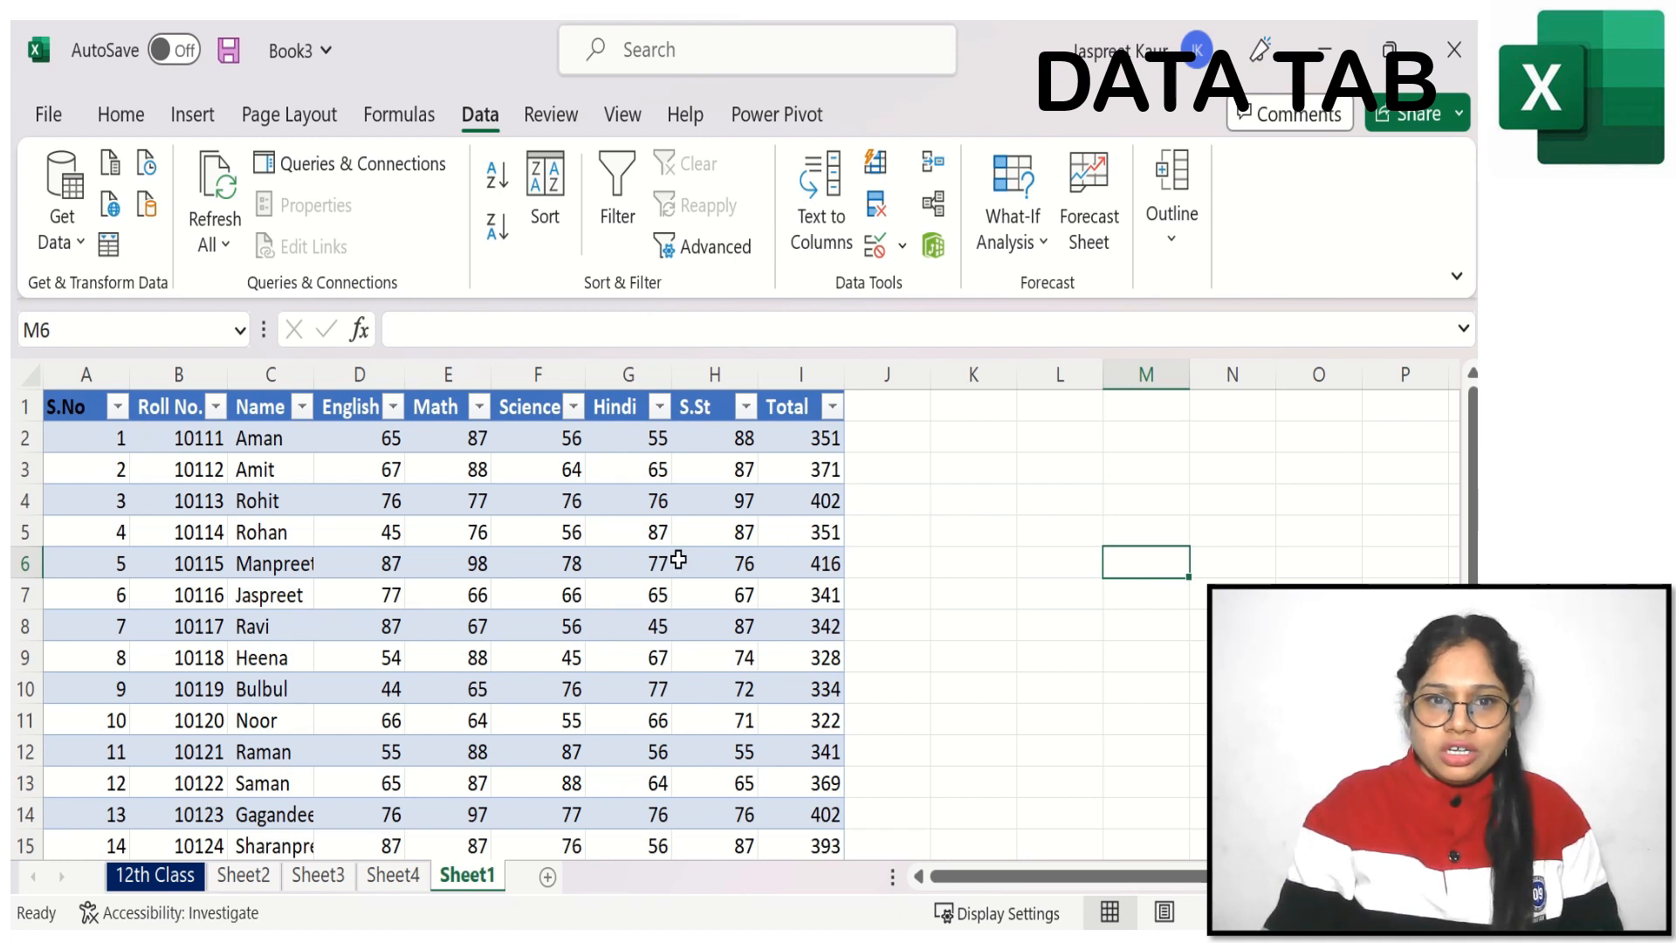
Try to remove duplicate rows while cell M6 outside the student table is selected
click(891, 208)
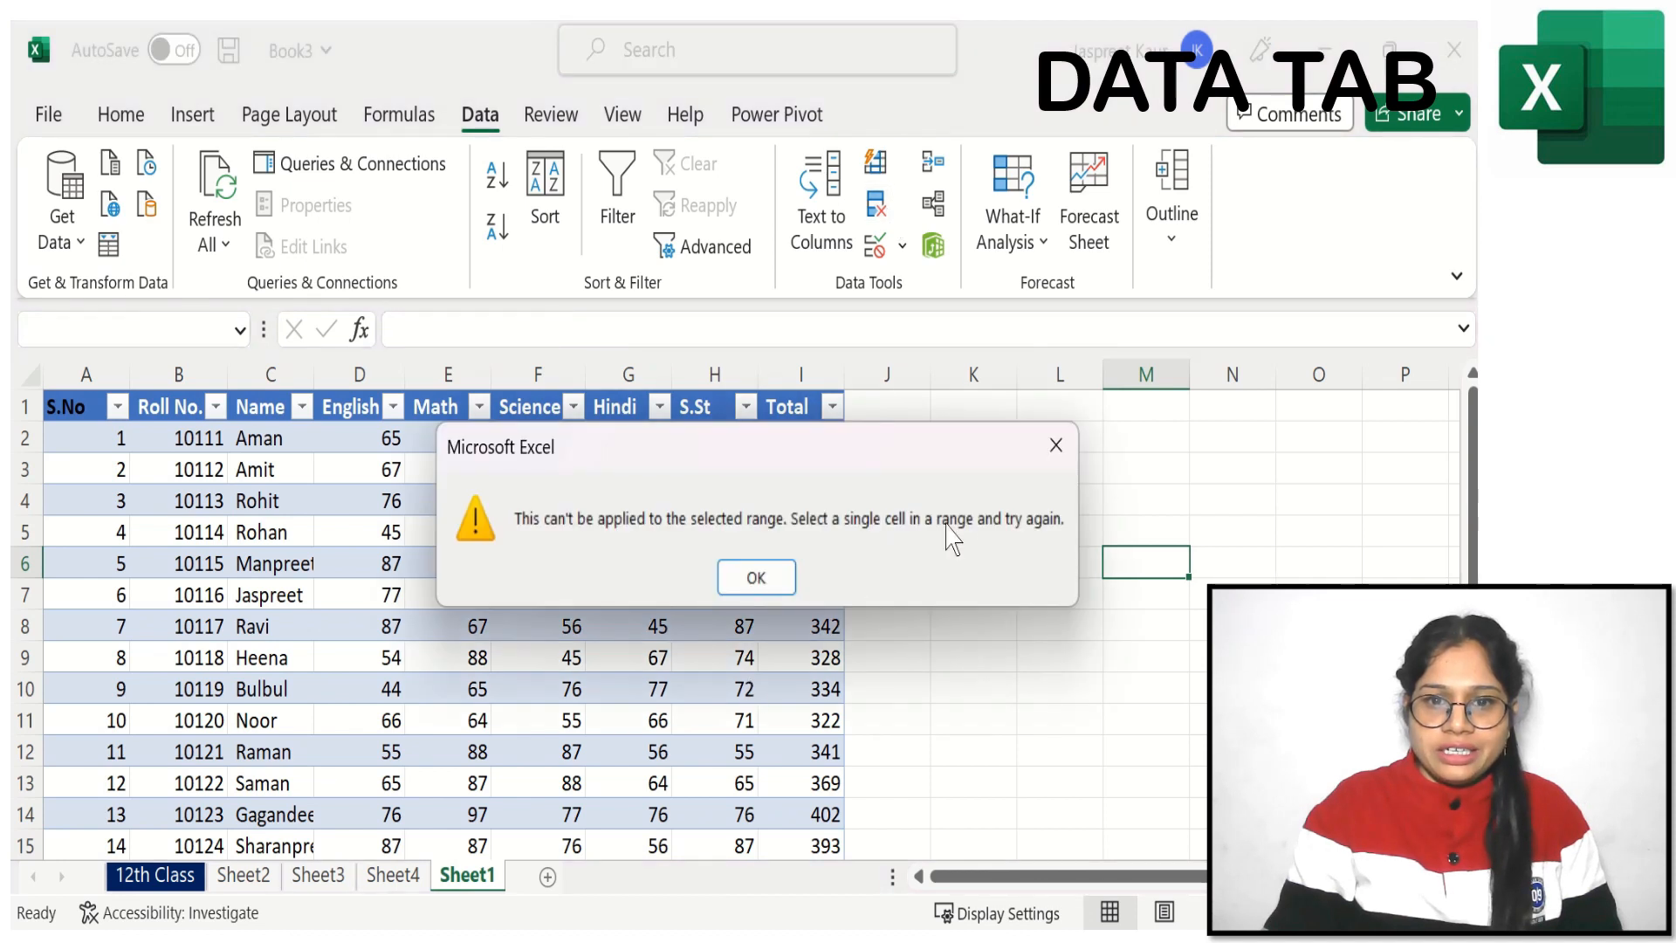
click(1055, 446)
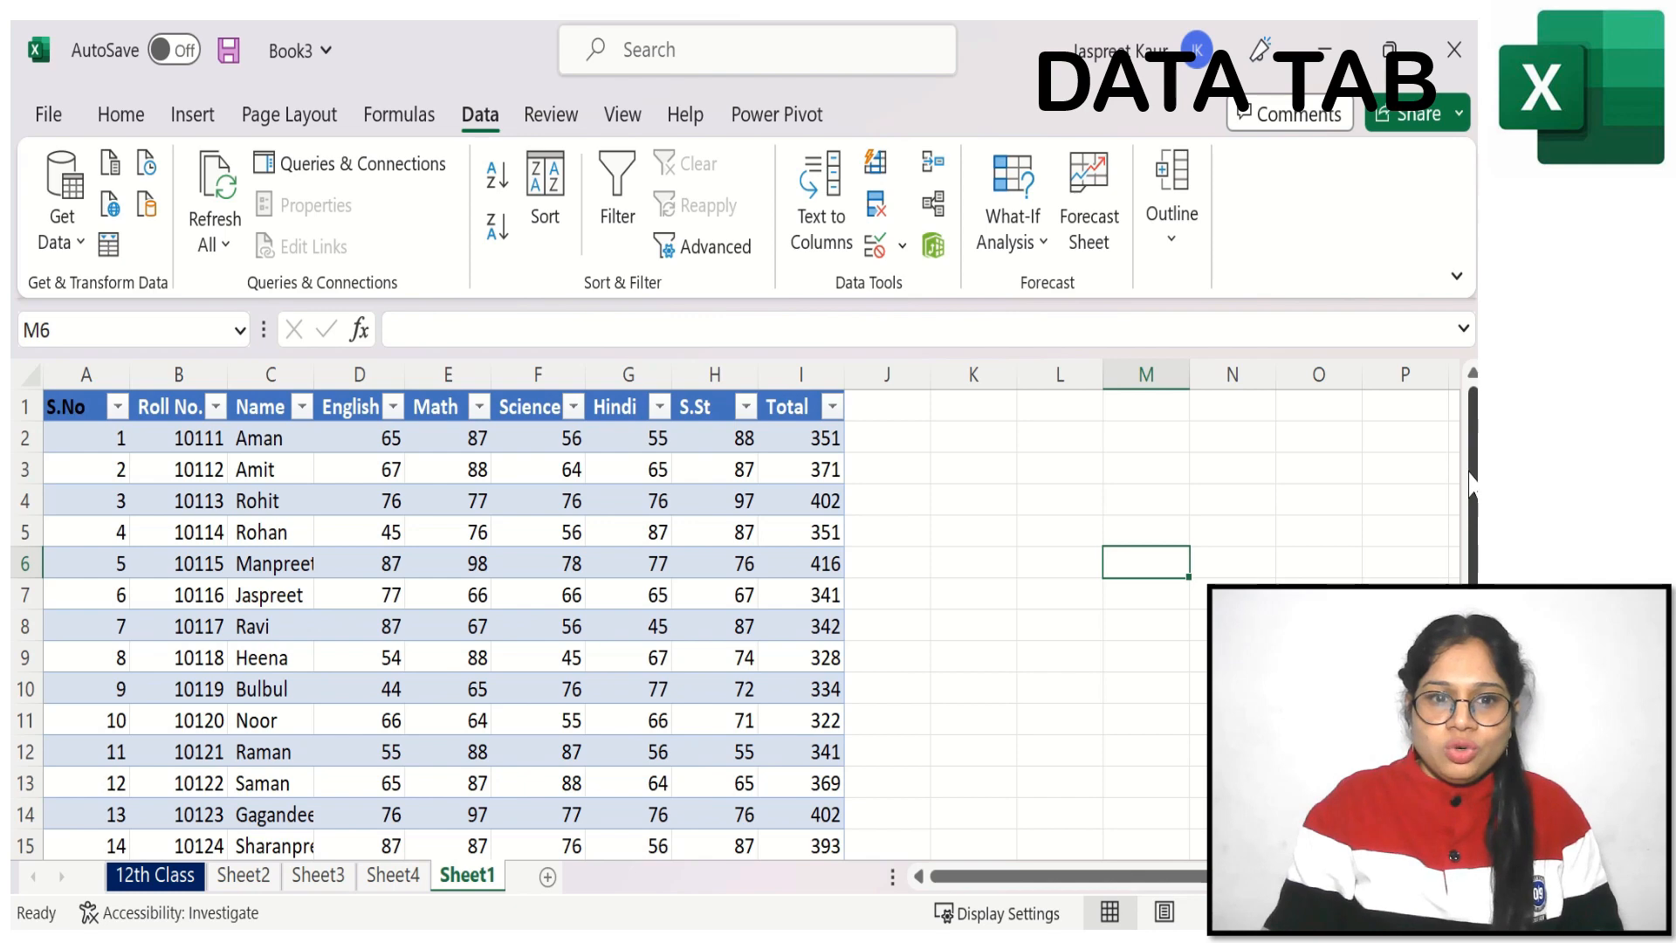
drag(1472, 483, 1473, 518)
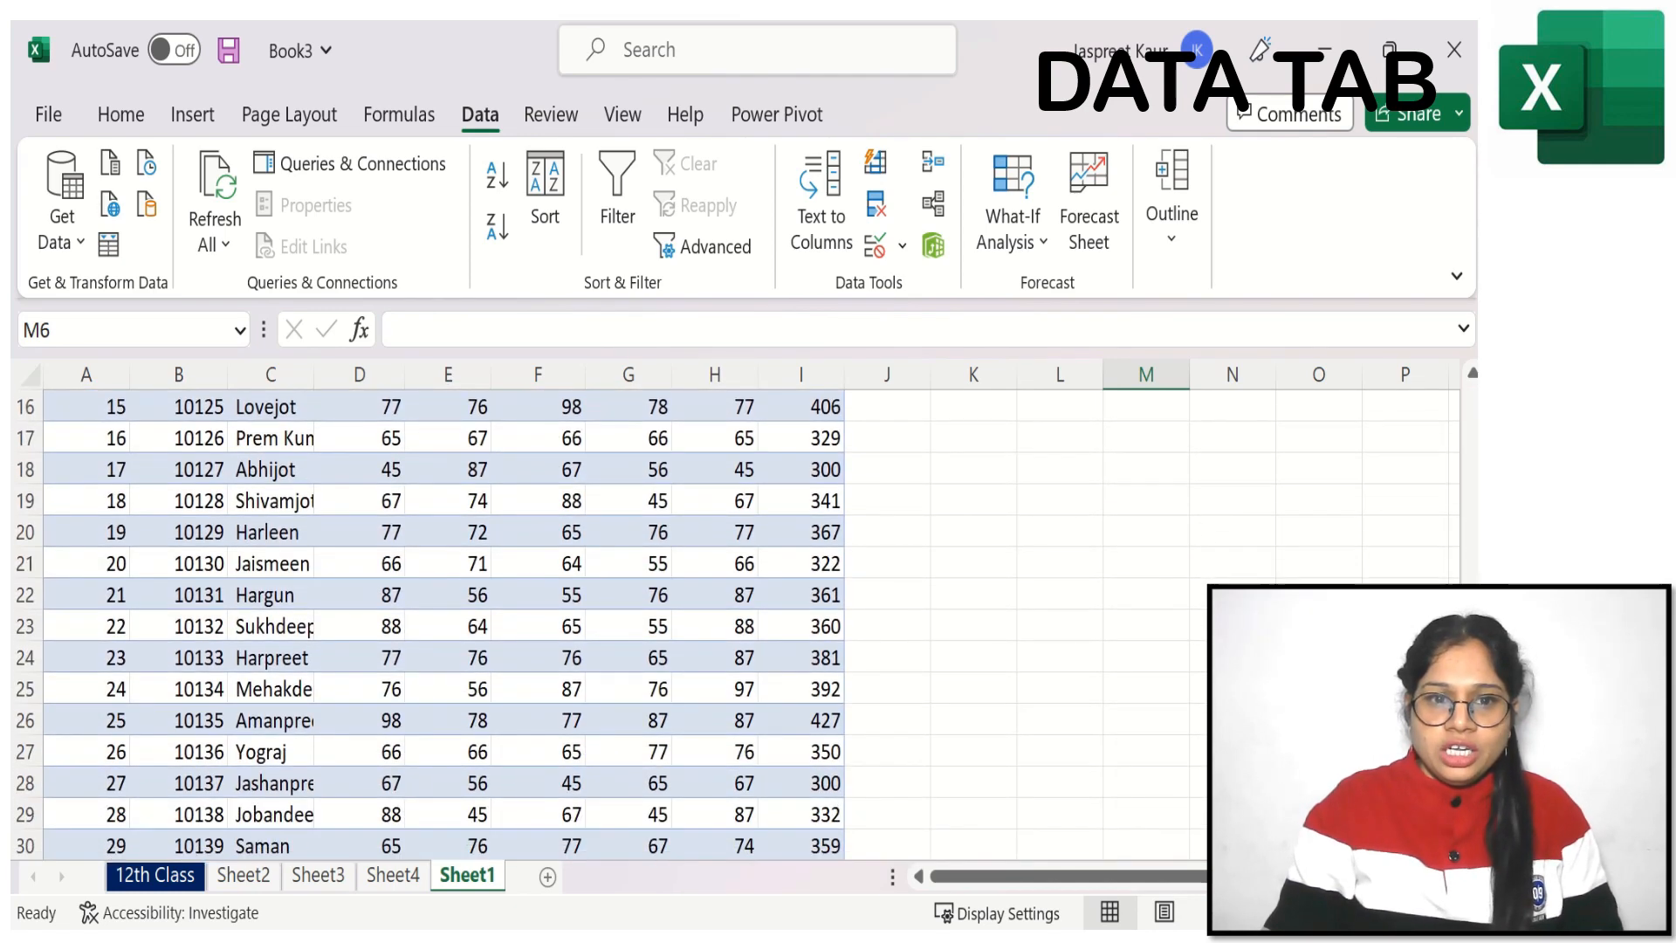
Change the roll number in B20 so it duplicates the one in B16
double_click(220, 532)
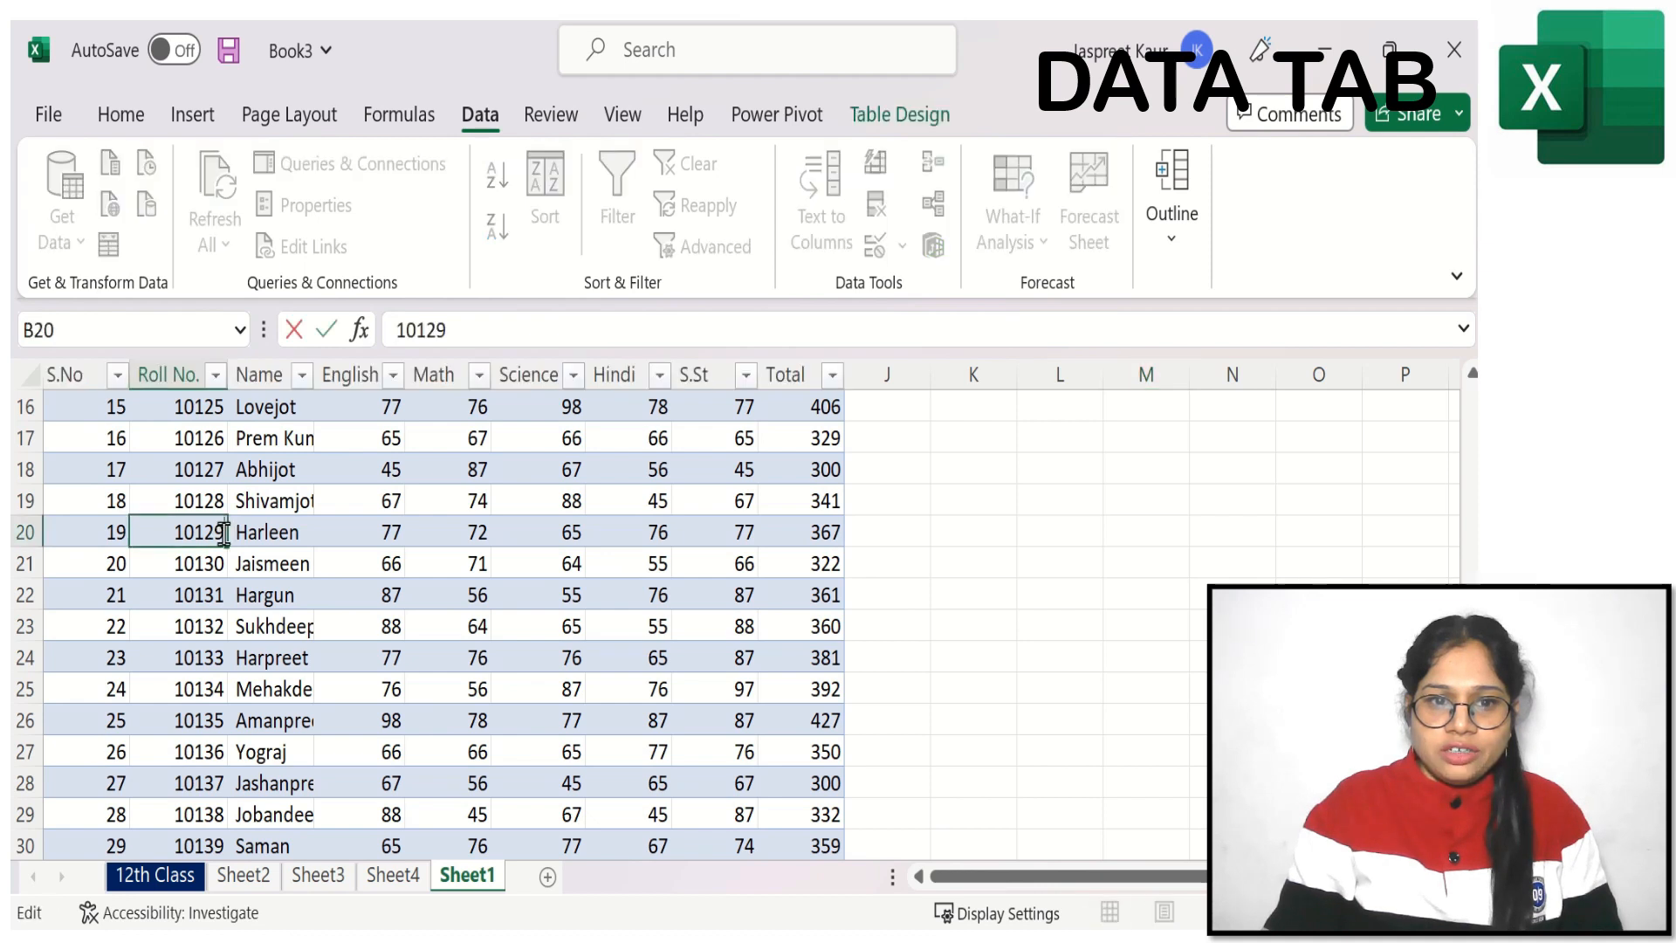
key(BackSpace)
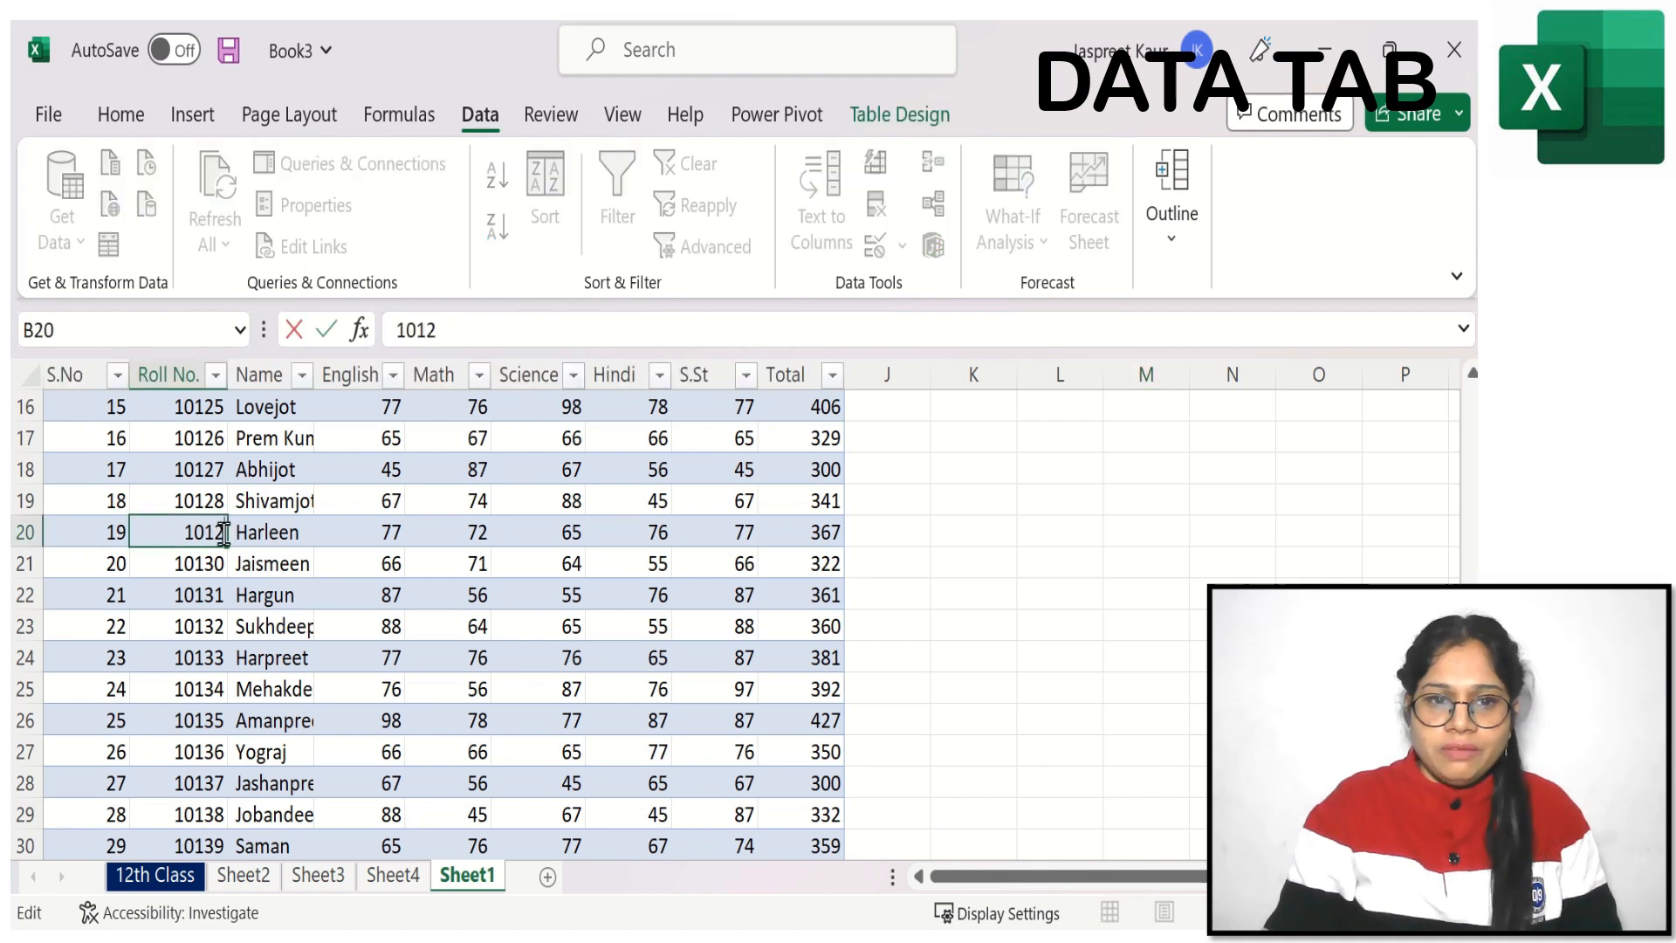
text(5)
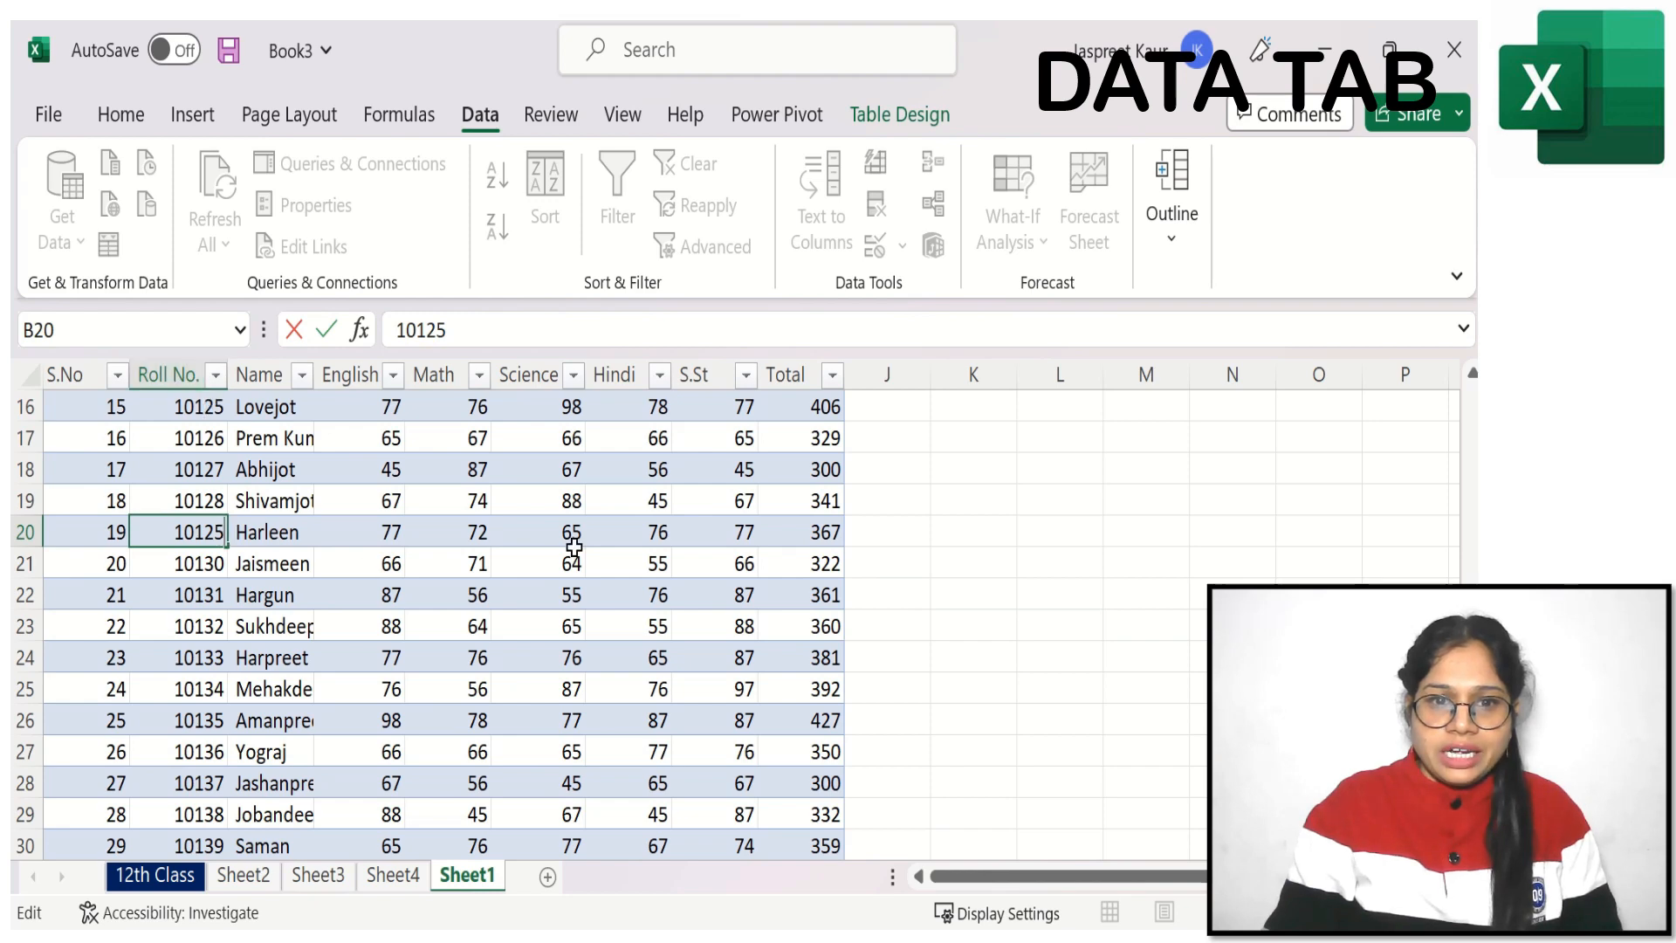
click(939, 532)
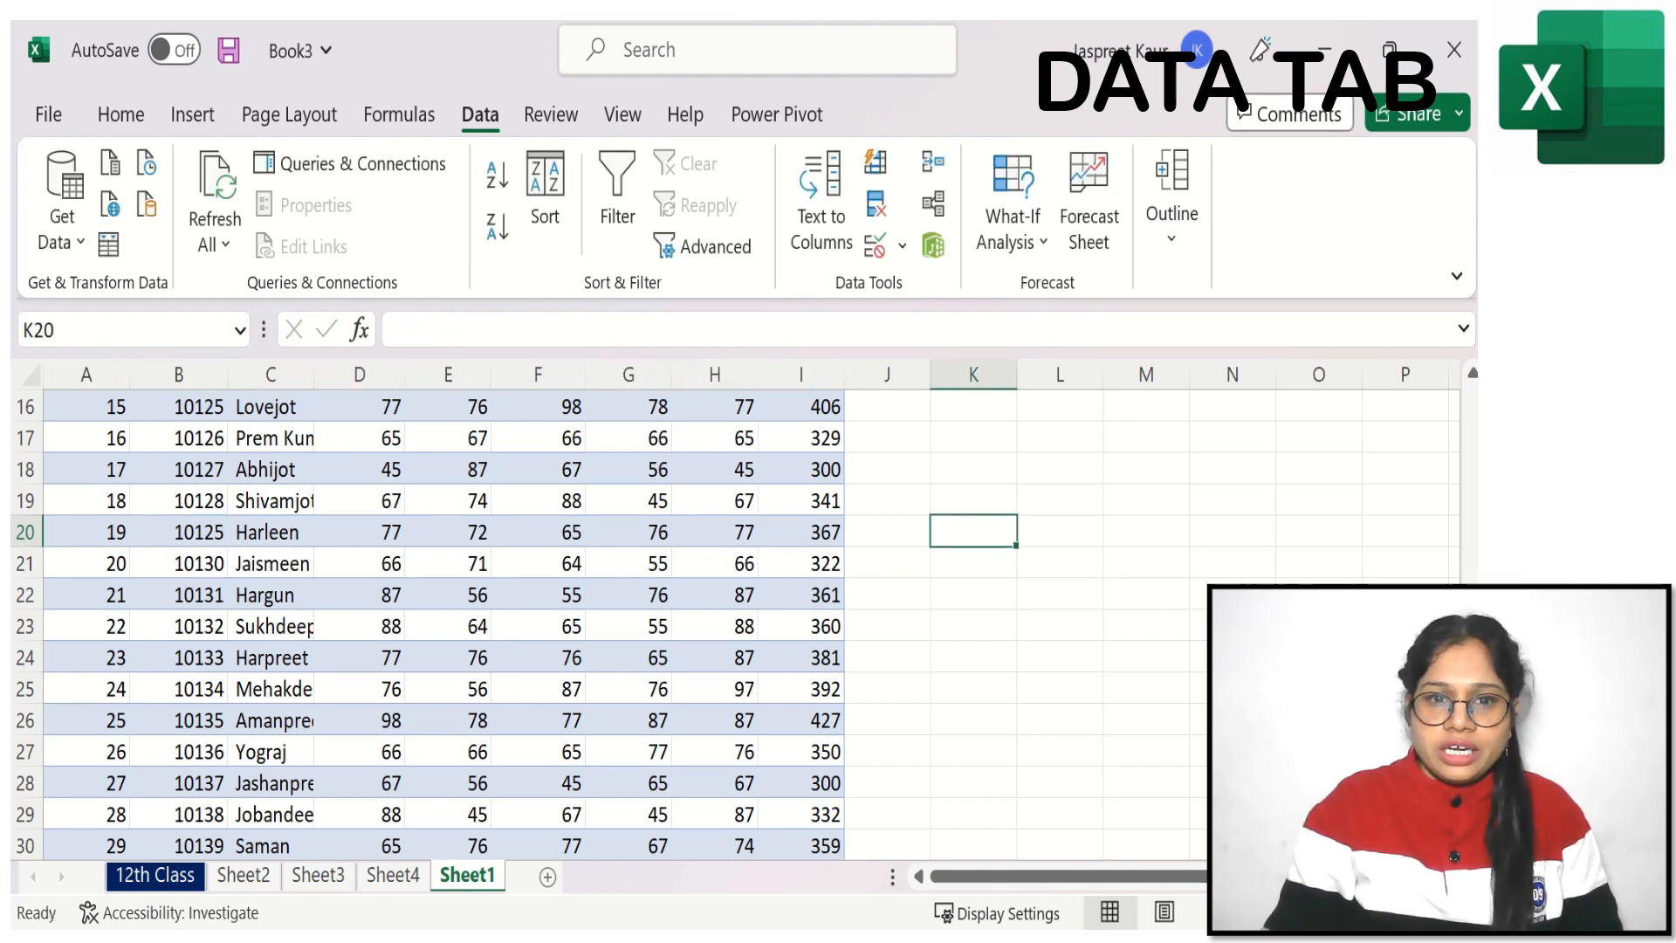
Remove duplicate rows from the student table A1:I31, comparing only the Roll No. column
drag(1471, 624, 1470, 441)
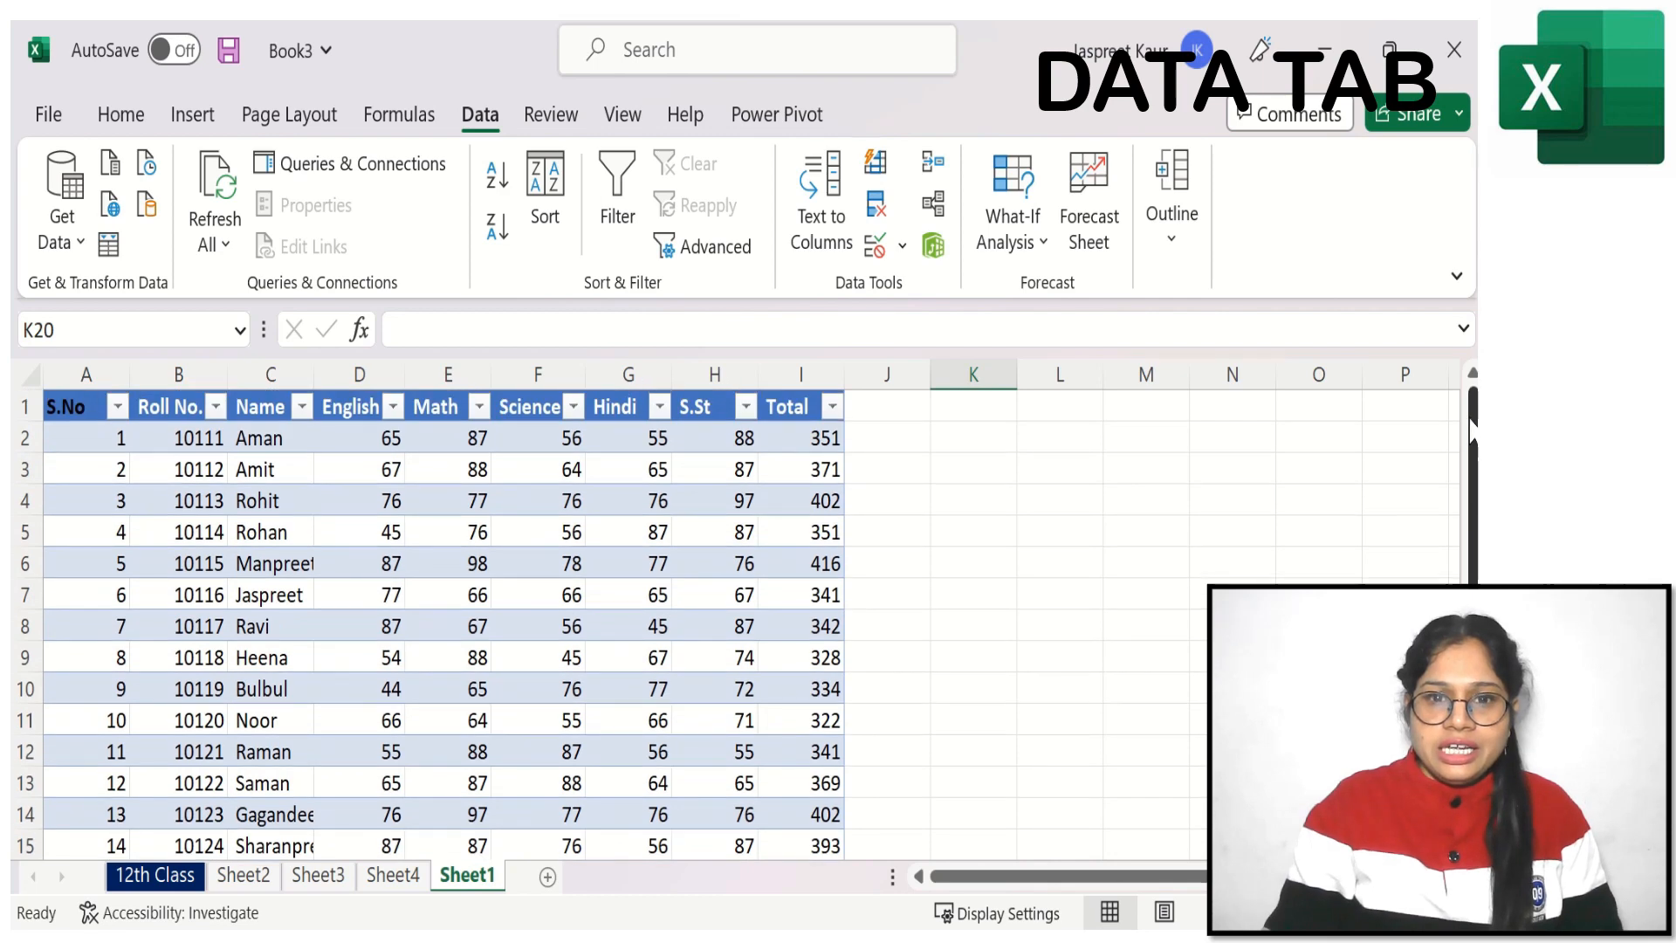
click(77, 407)
drag(77, 406, 818, 774)
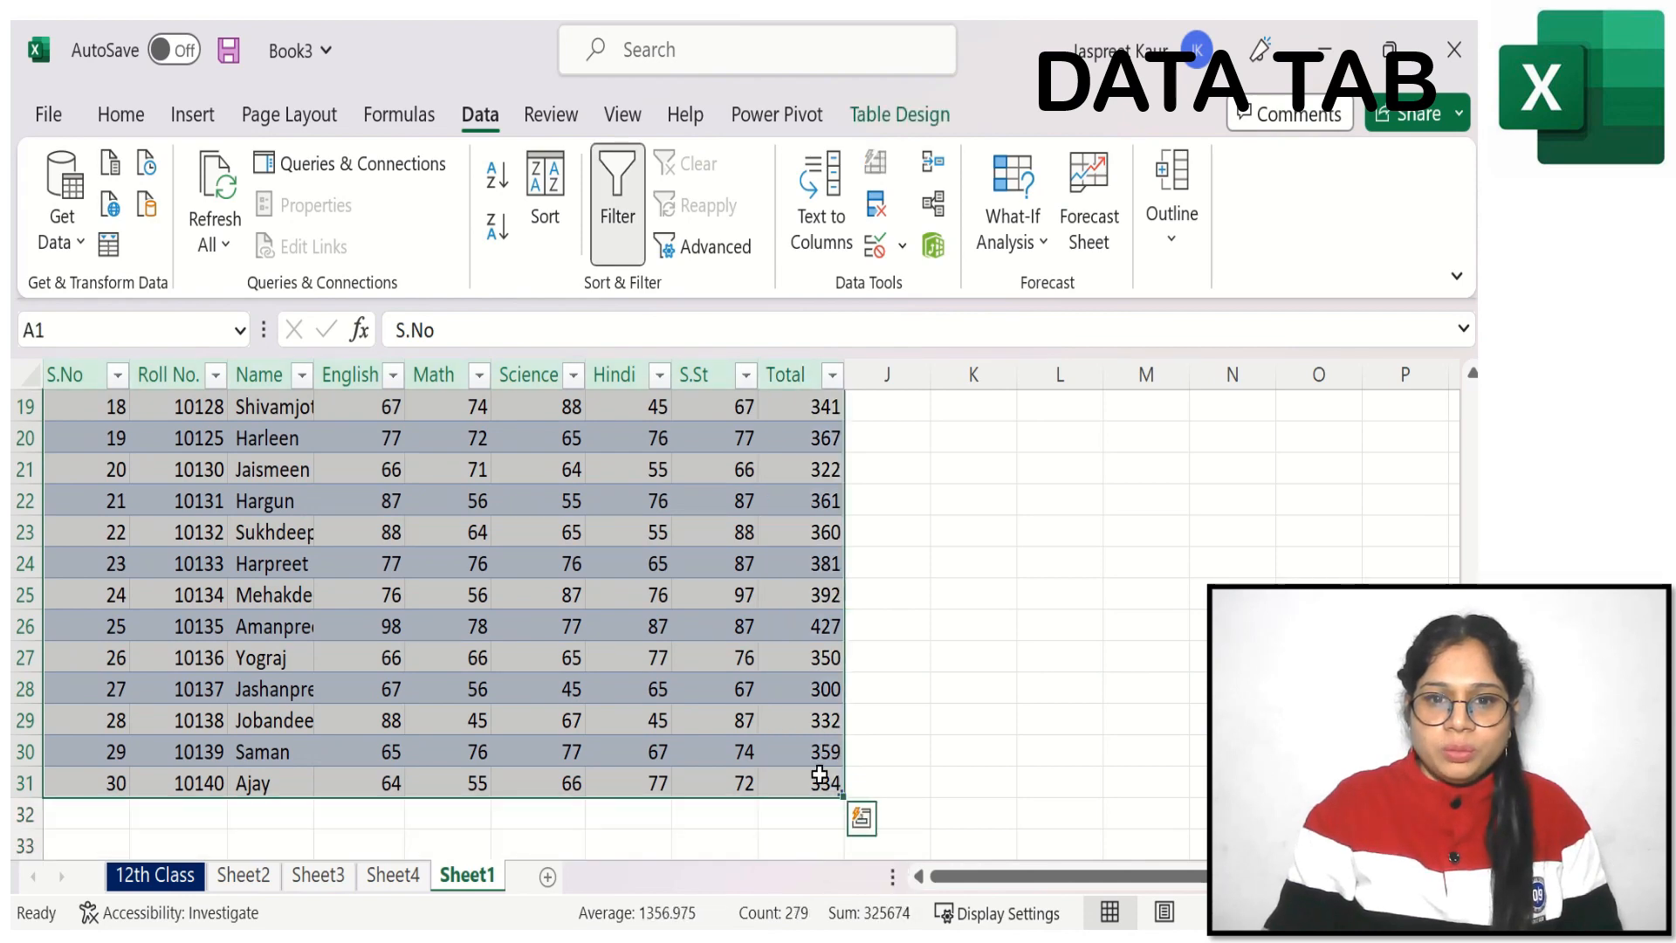
click(880, 220)
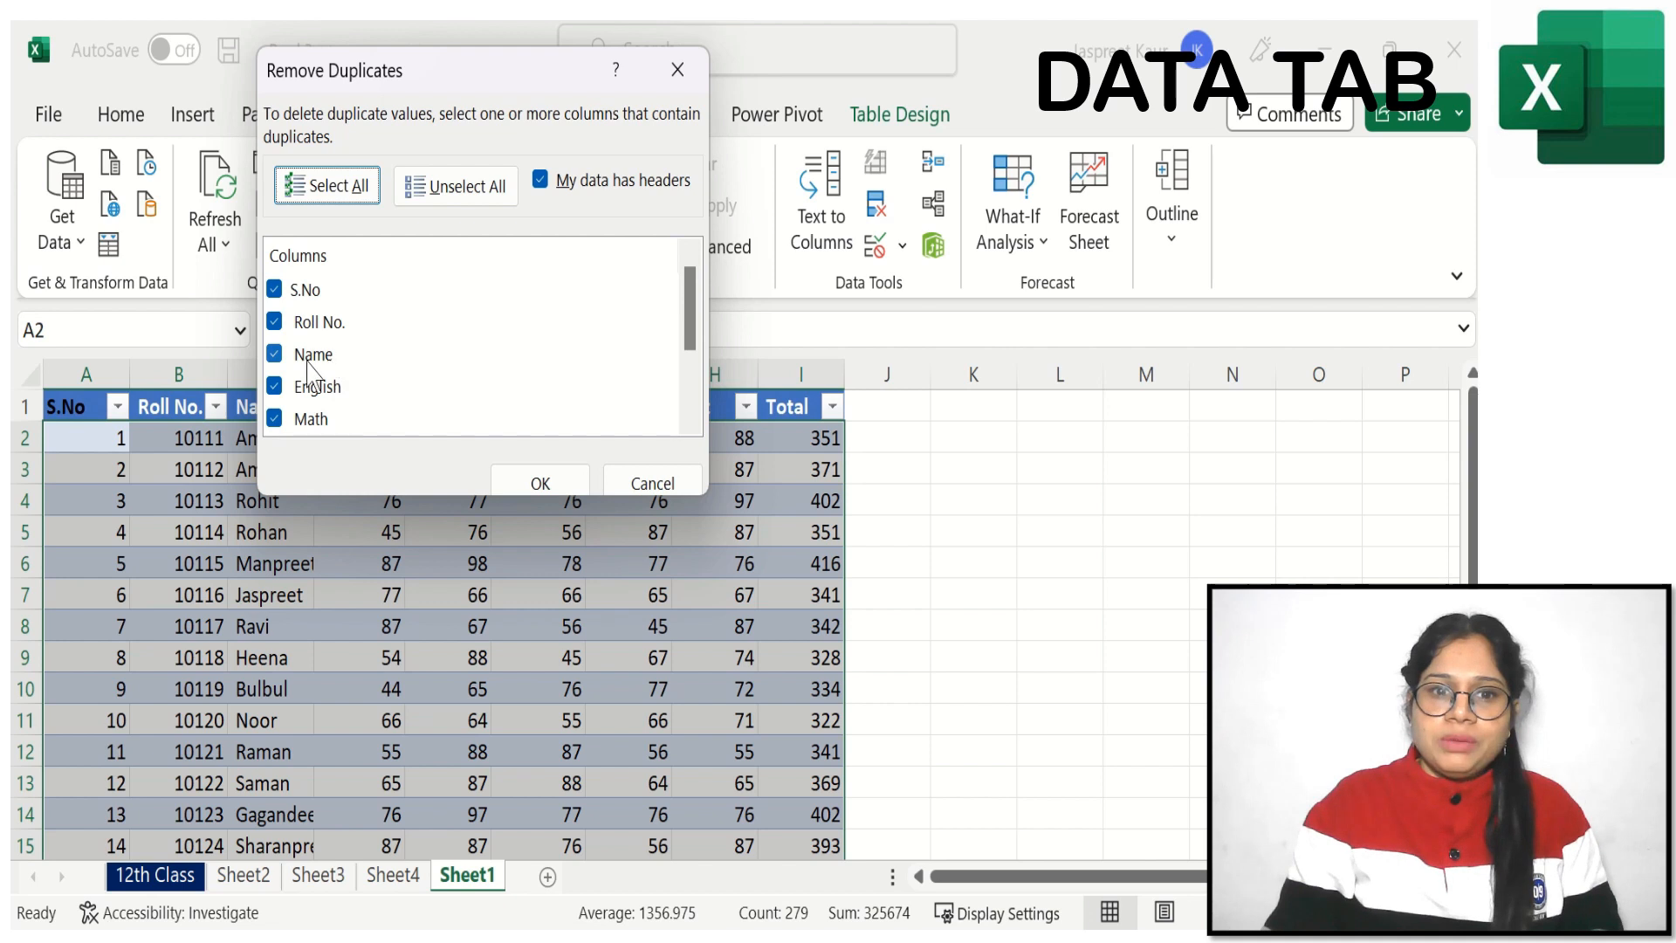
click(461, 198)
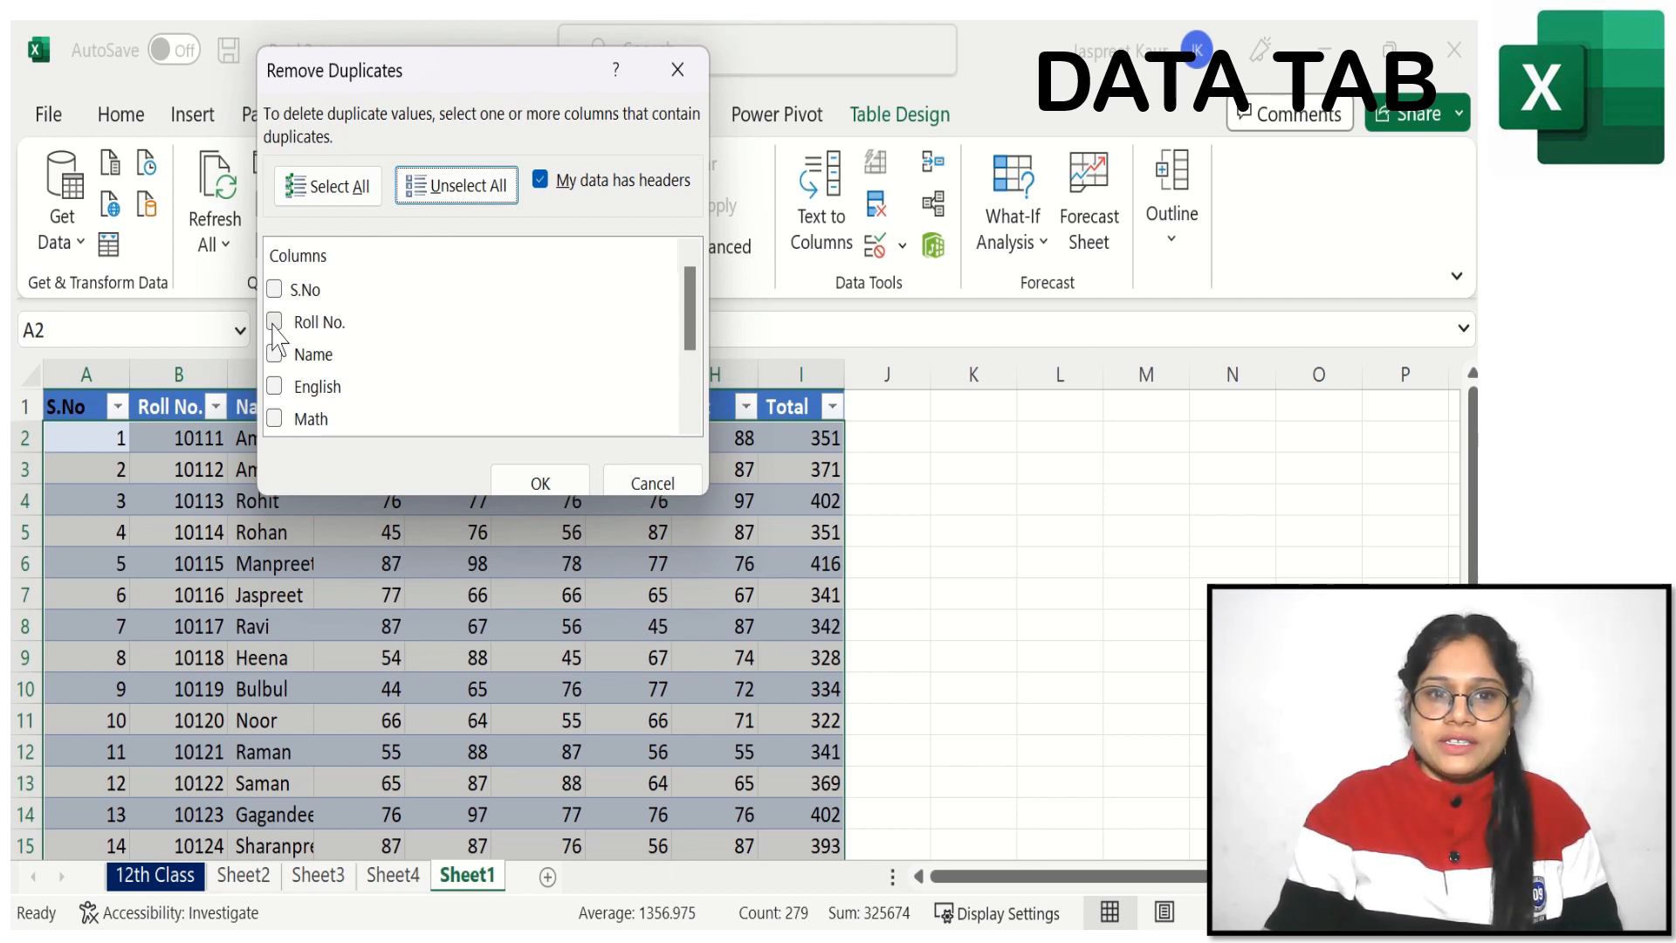
click(275, 323)
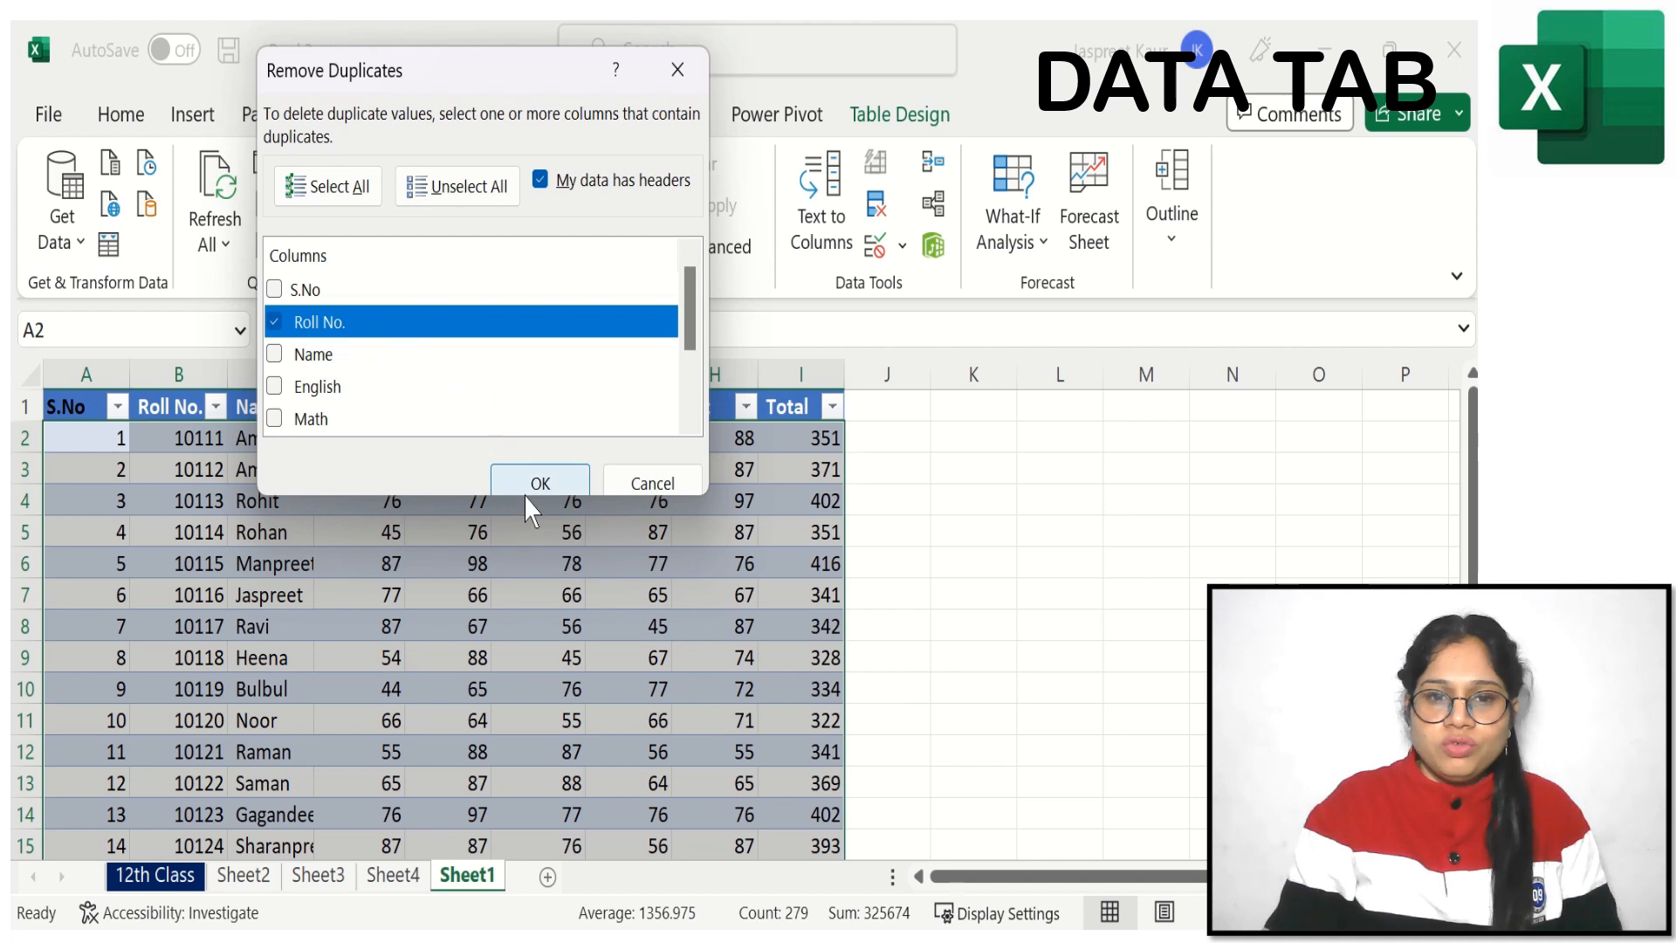
click(547, 485)
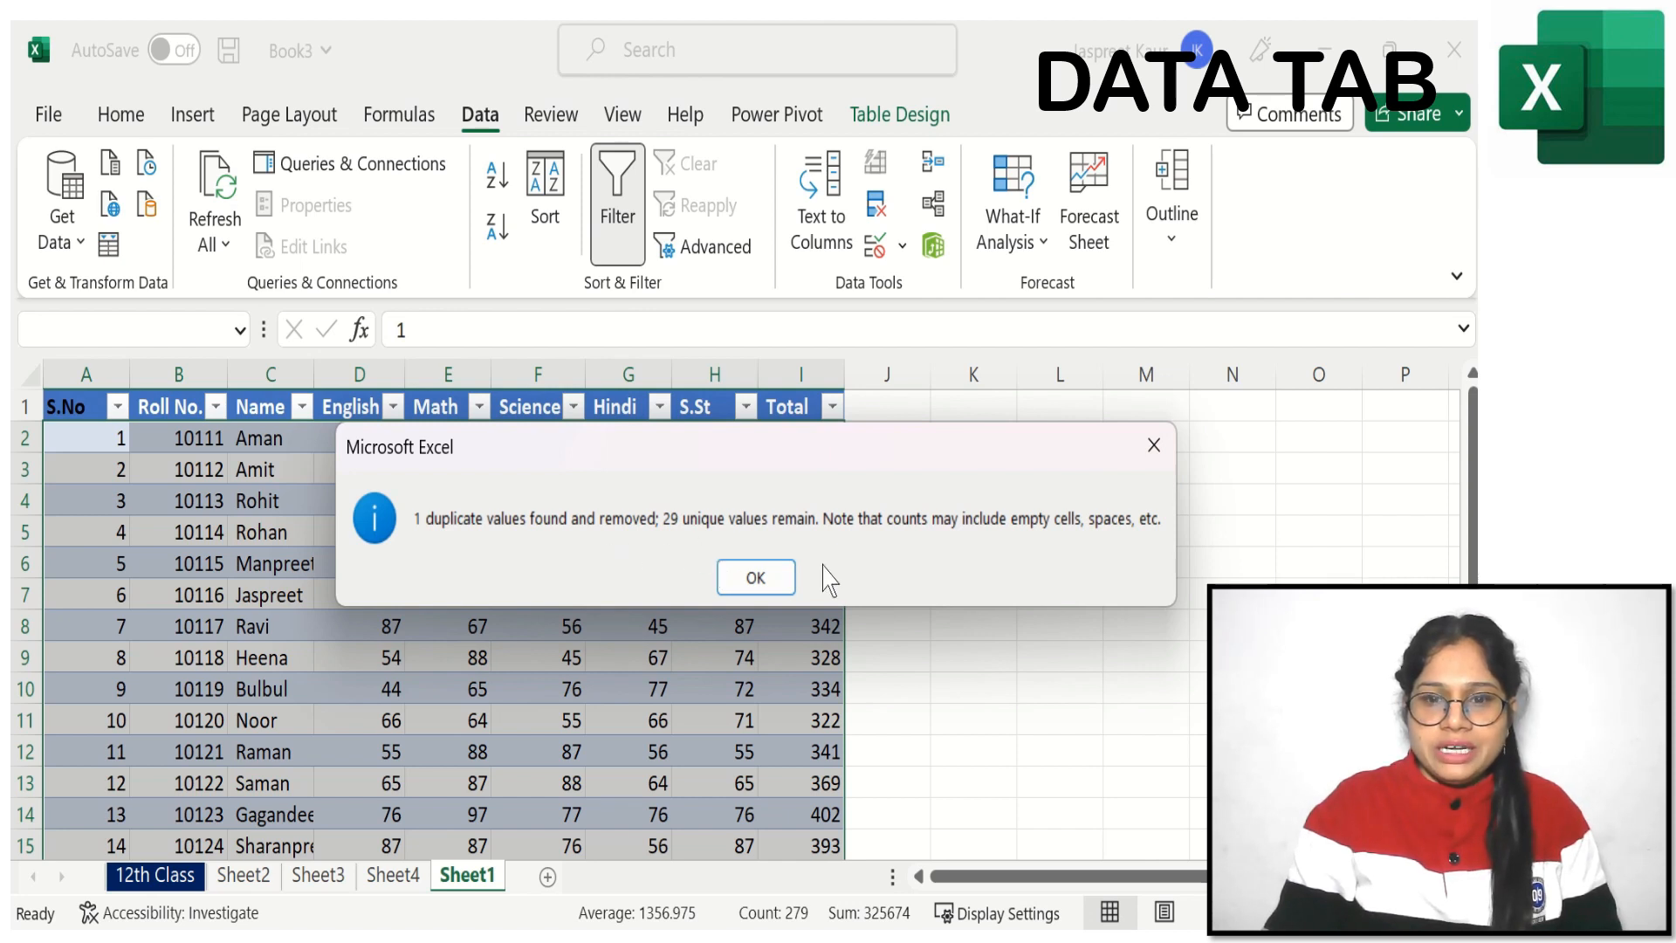
click(756, 579)
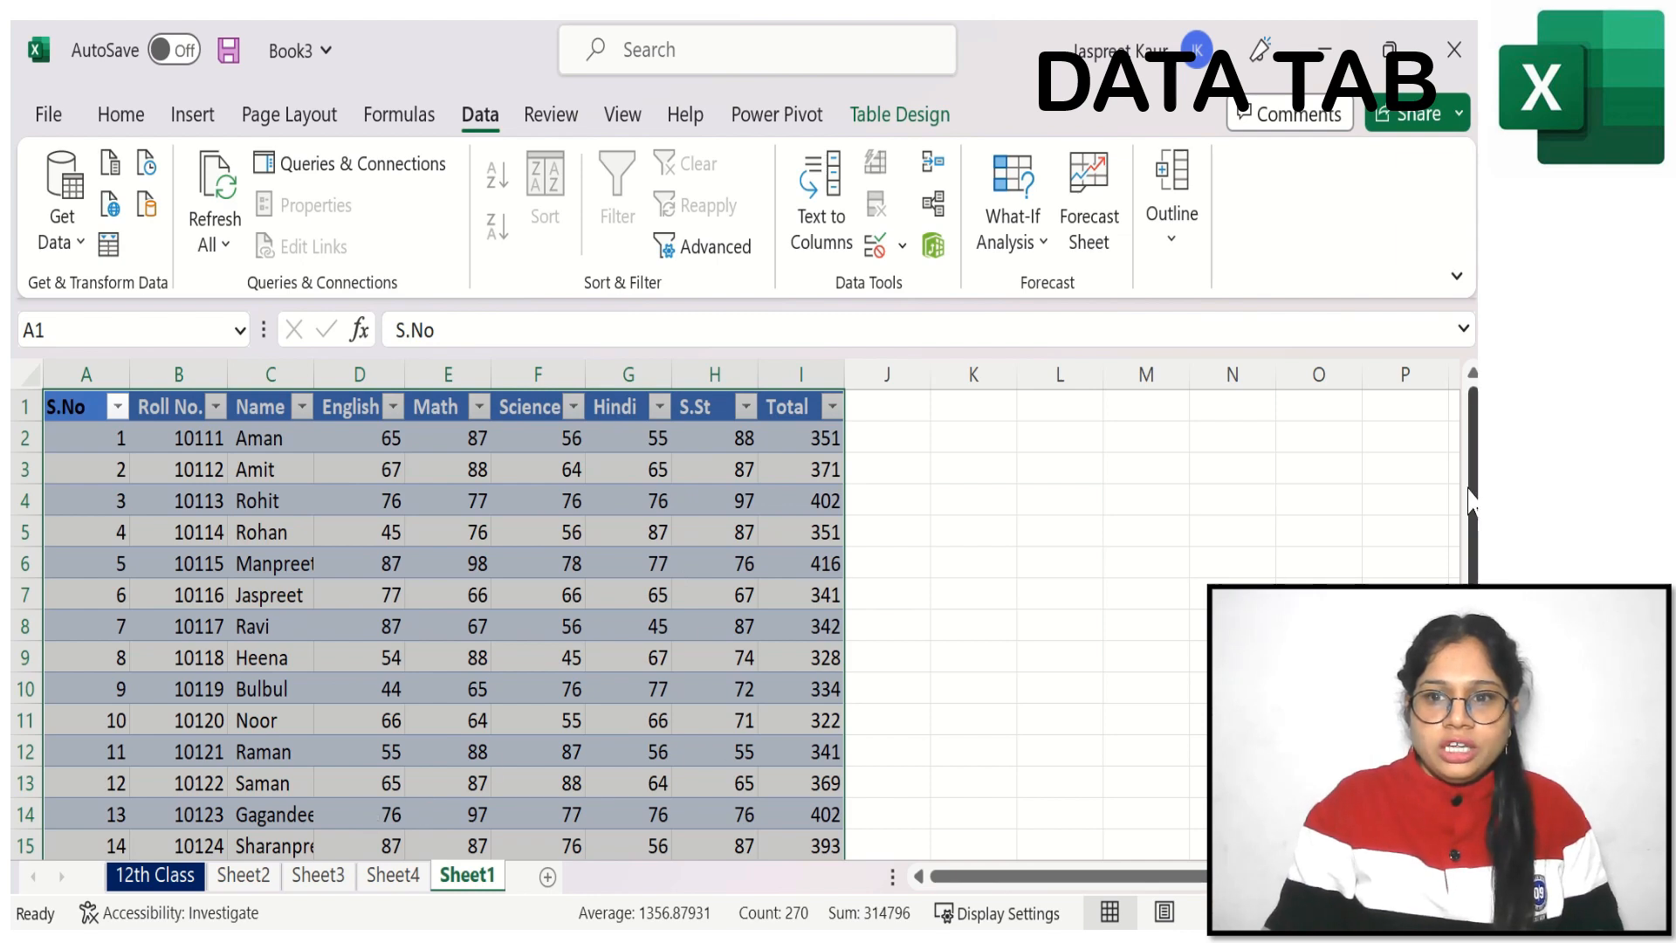
drag(1475, 489, 1475, 616)
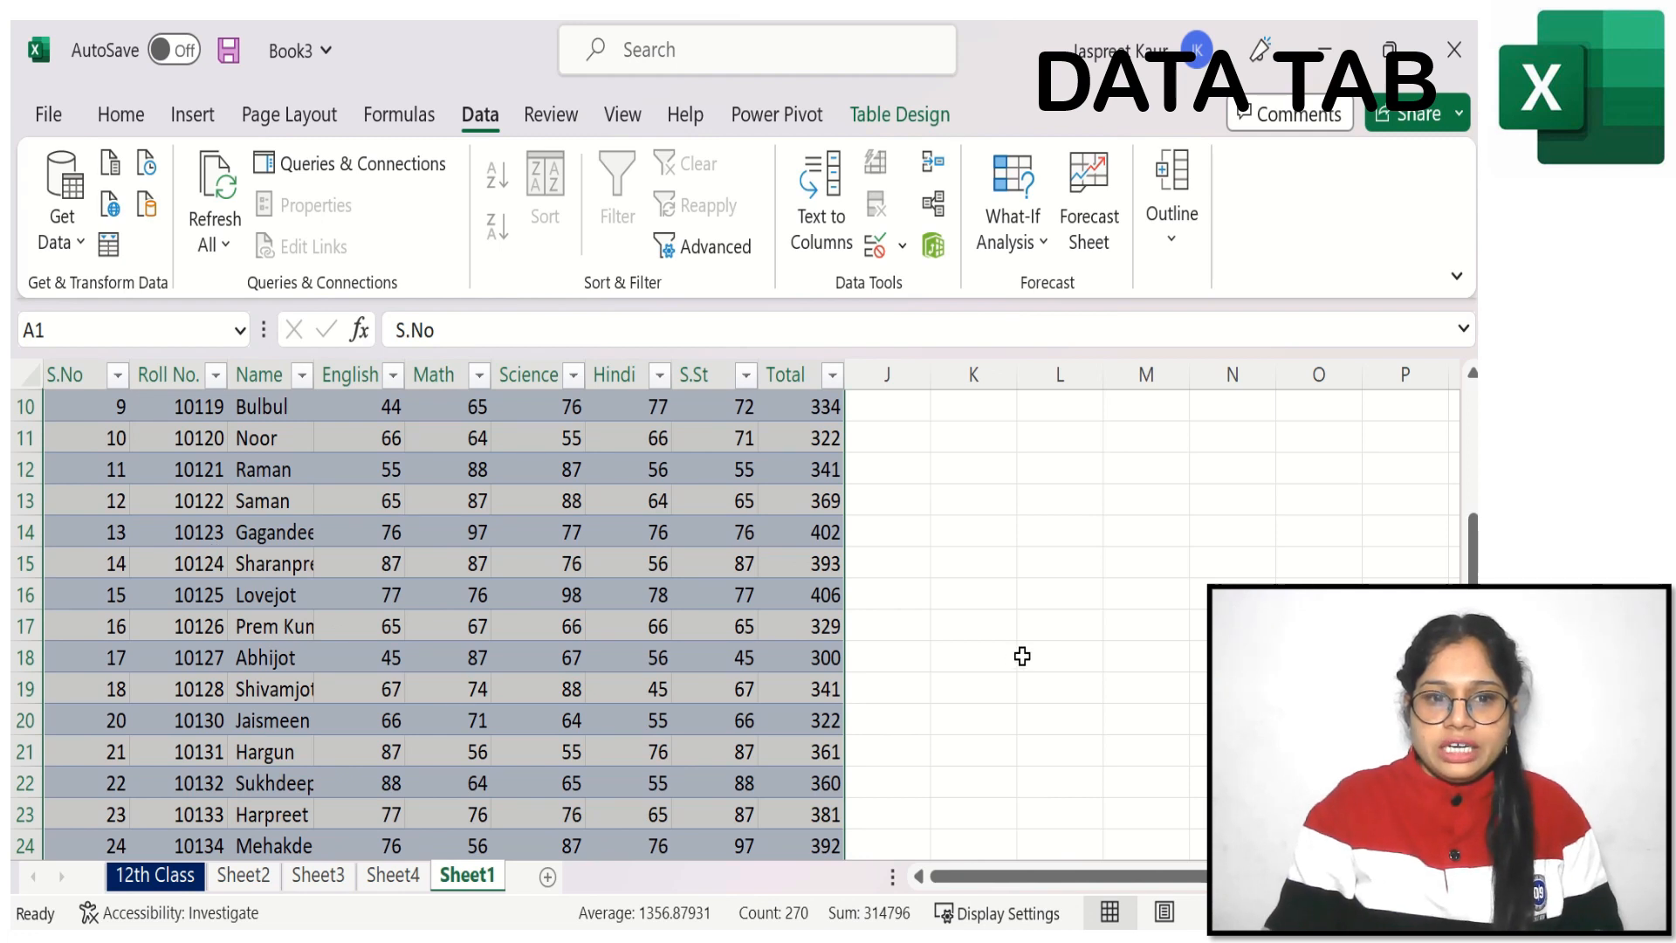
click(901, 588)
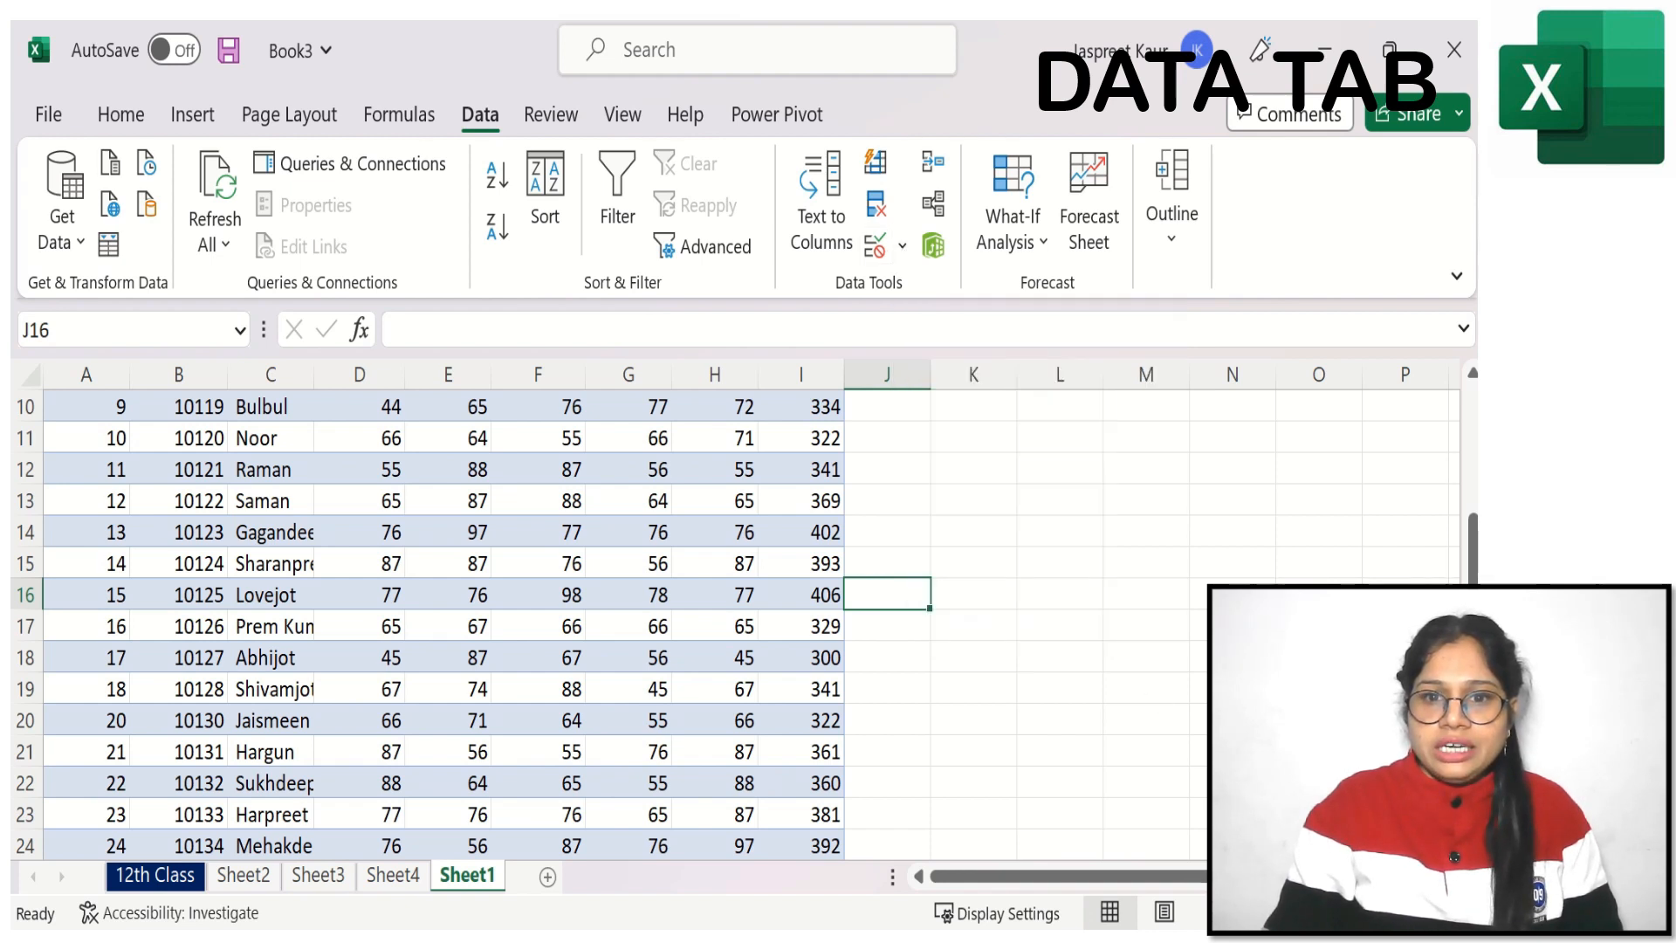
Add a State column to the student table by entering the header State in J1
click(1232, 689)
scroll(1474, 571, up, 3)
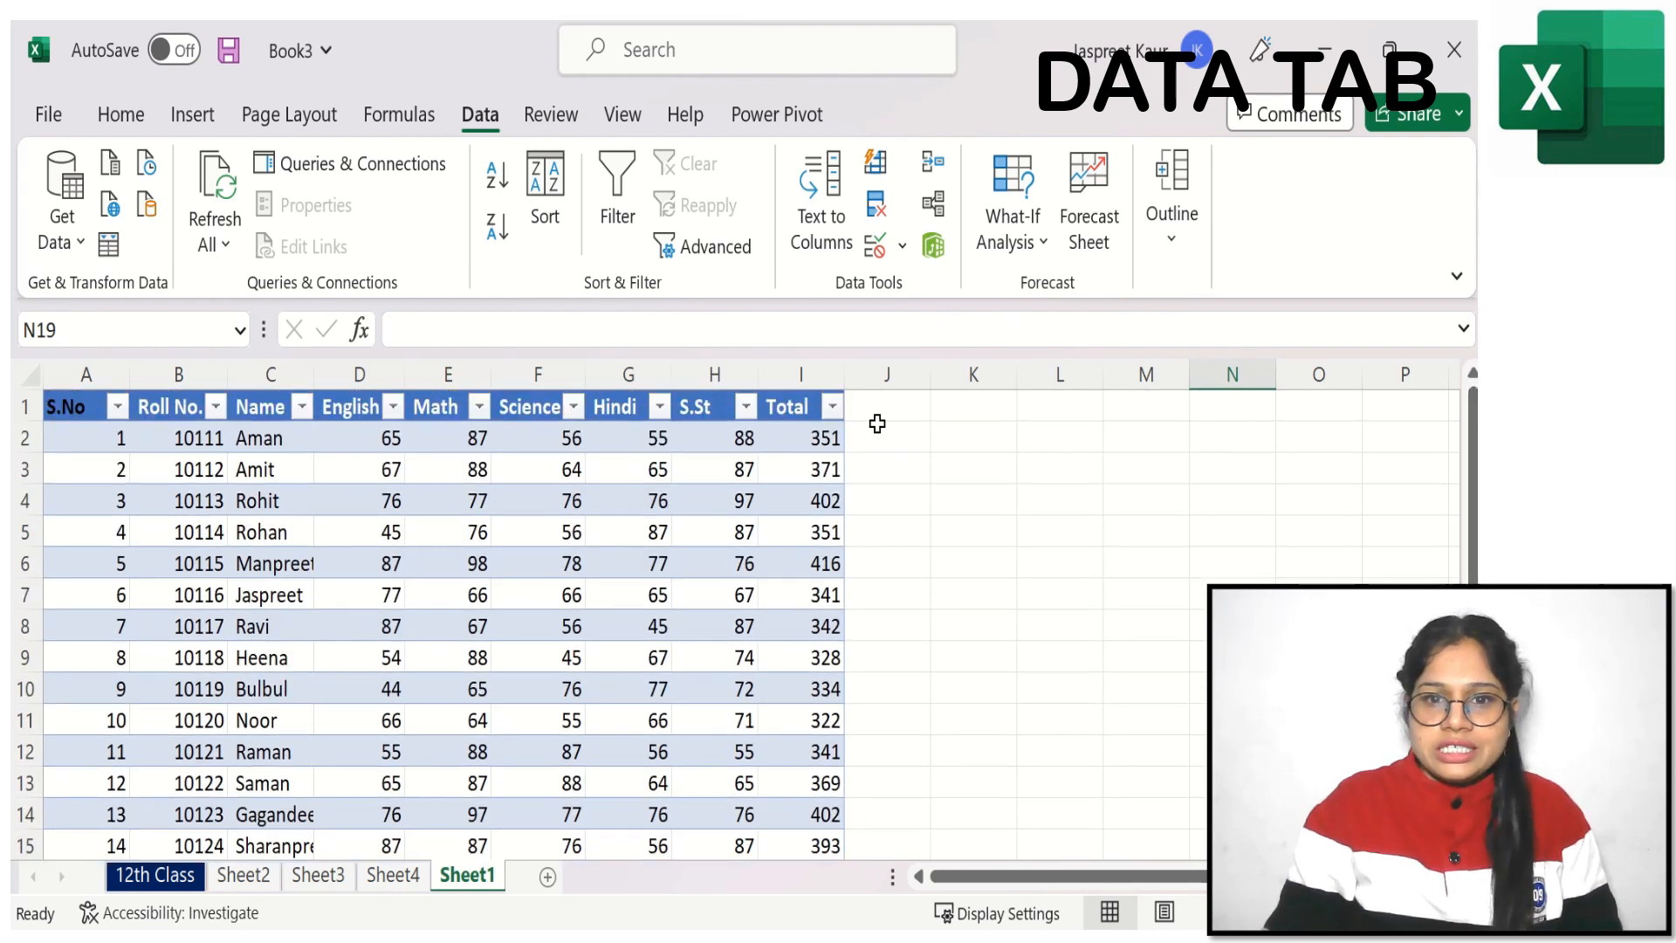
click(874, 402)
text(S)
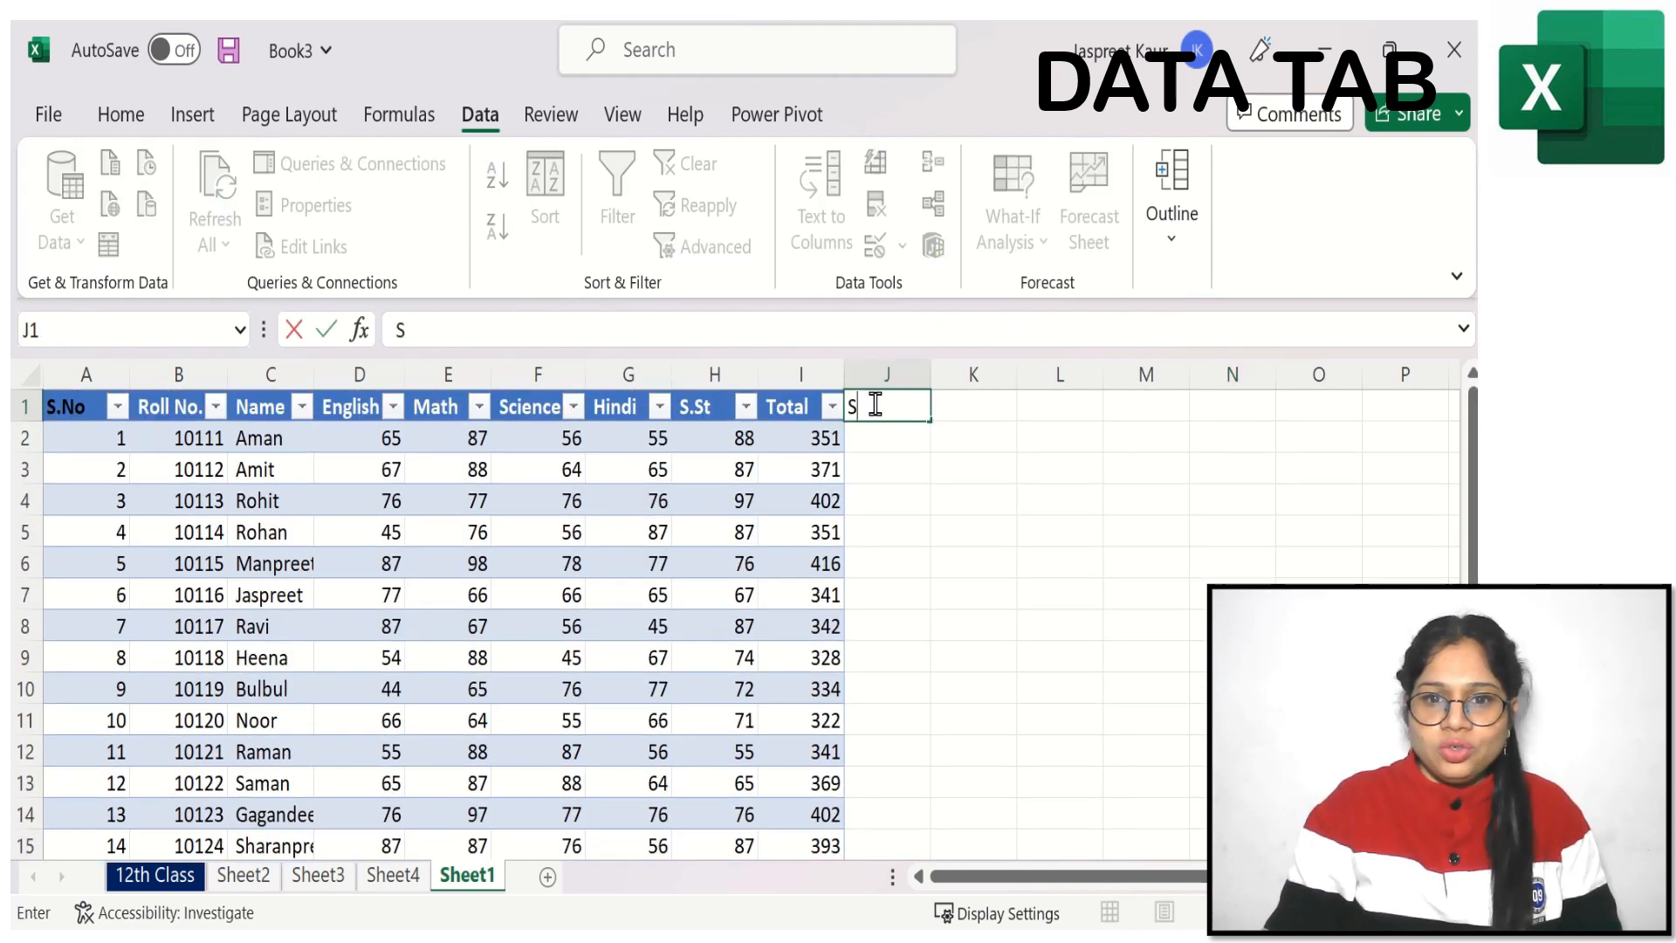
text(tate)
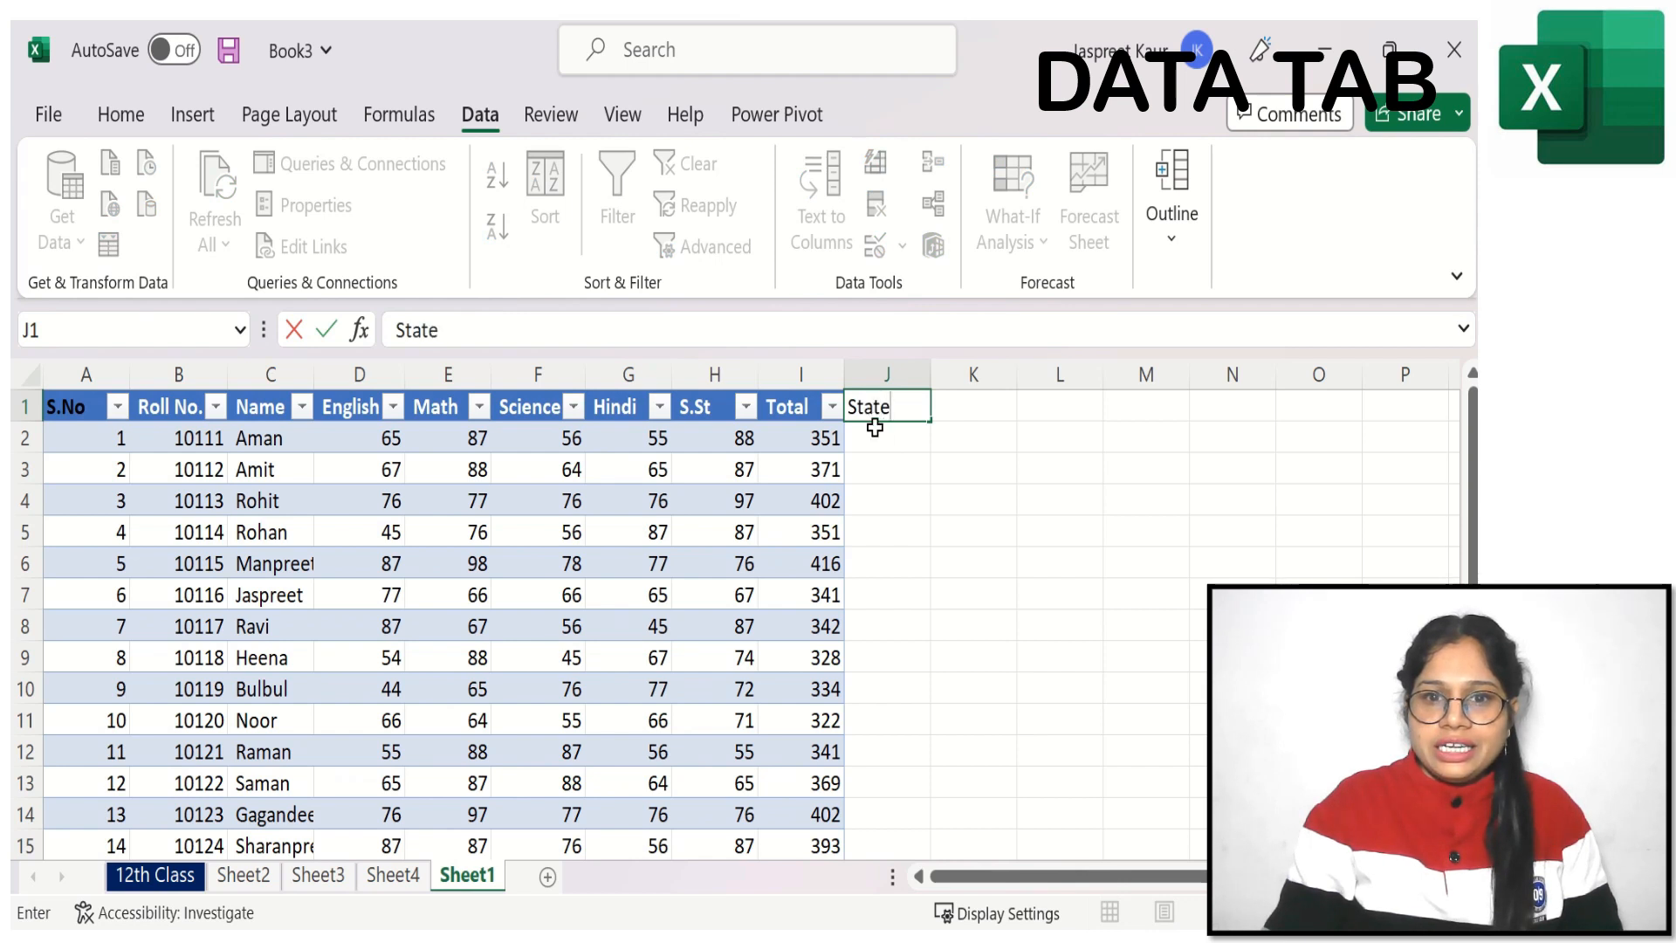
click(878, 436)
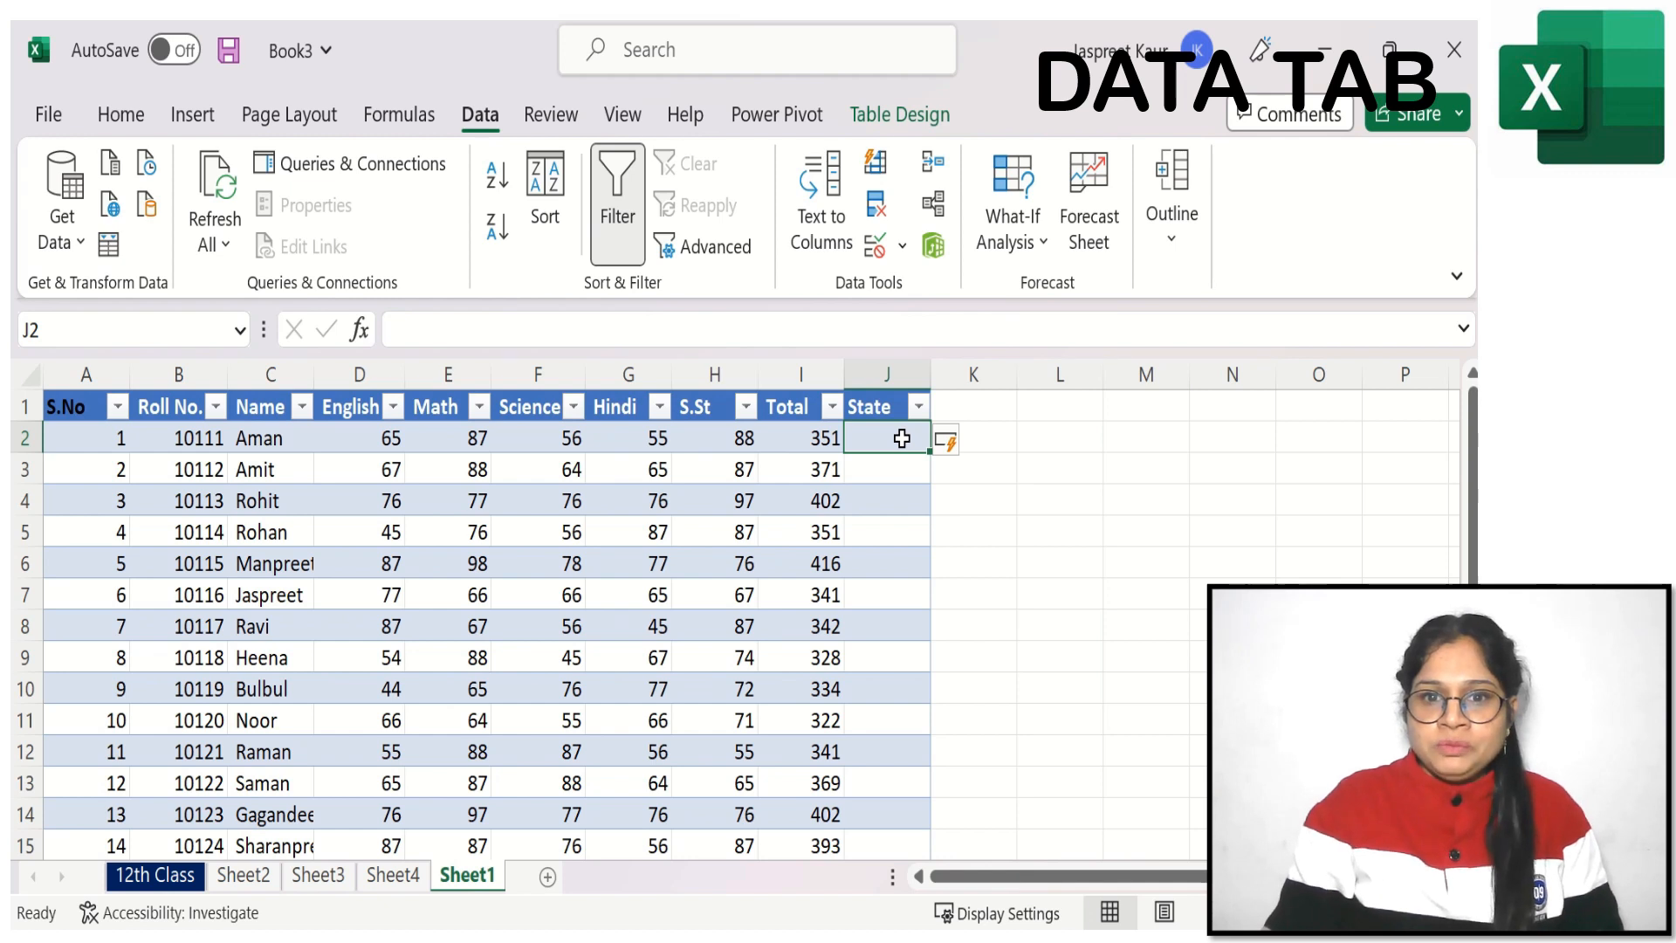
Apply list data validation to J2 with the source Punjab,Haryana,UP,MP,Odisha
click(903, 245)
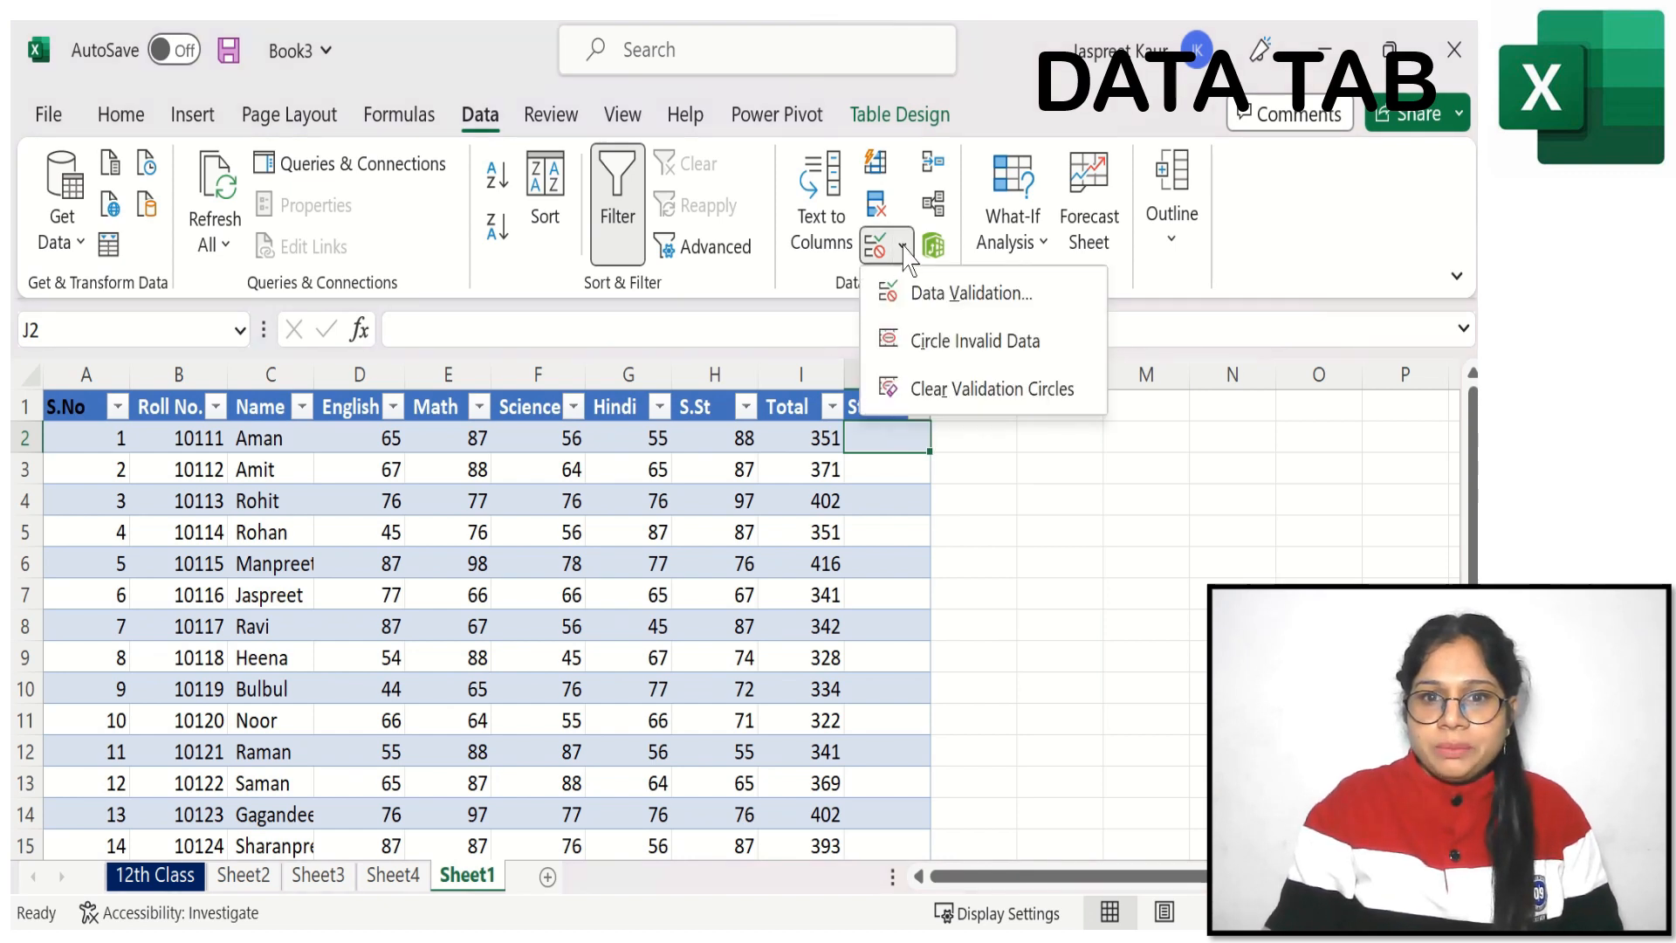
click(969, 295)
drag(764, 127, 441, 112)
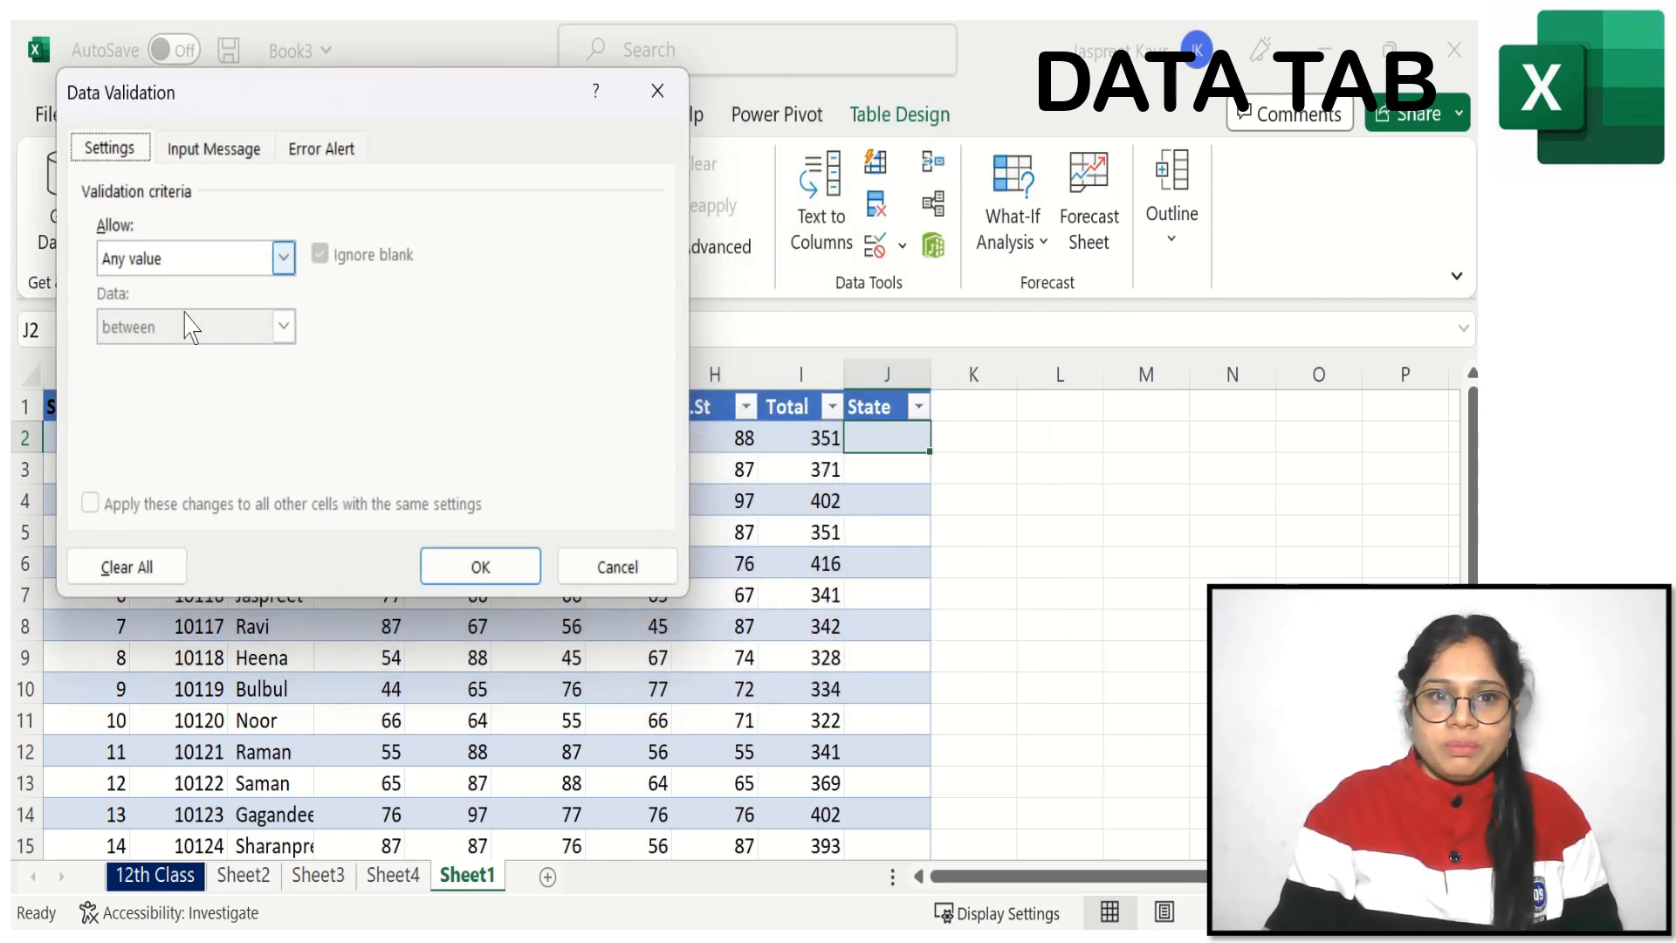
click(285, 257)
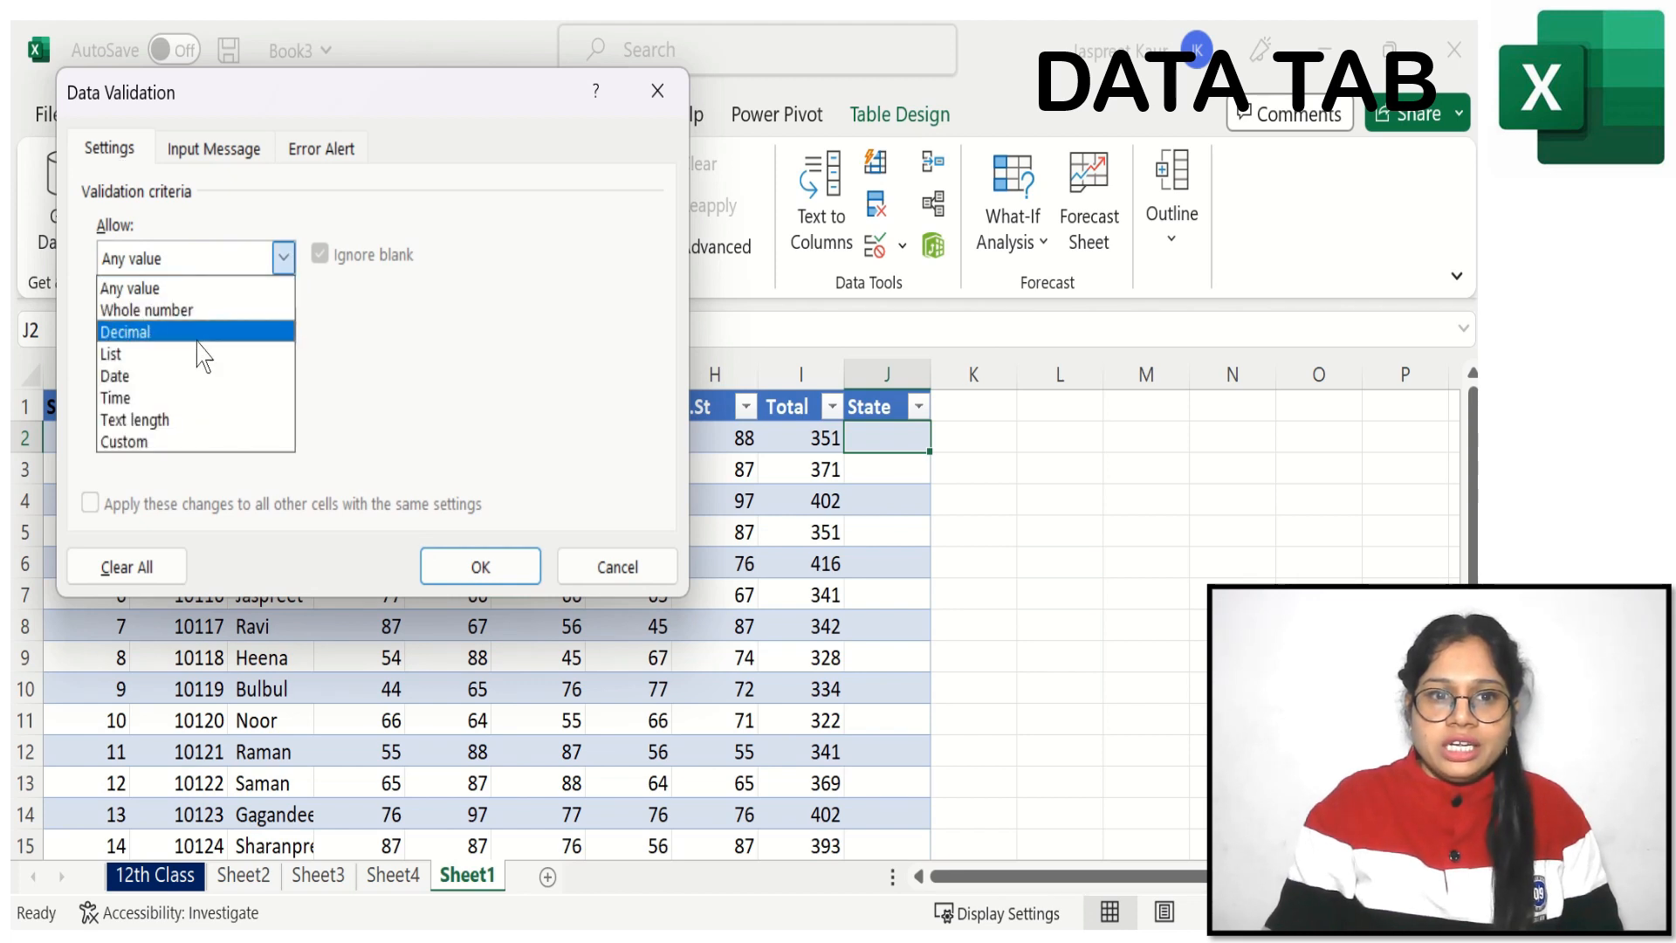
click(166, 353)
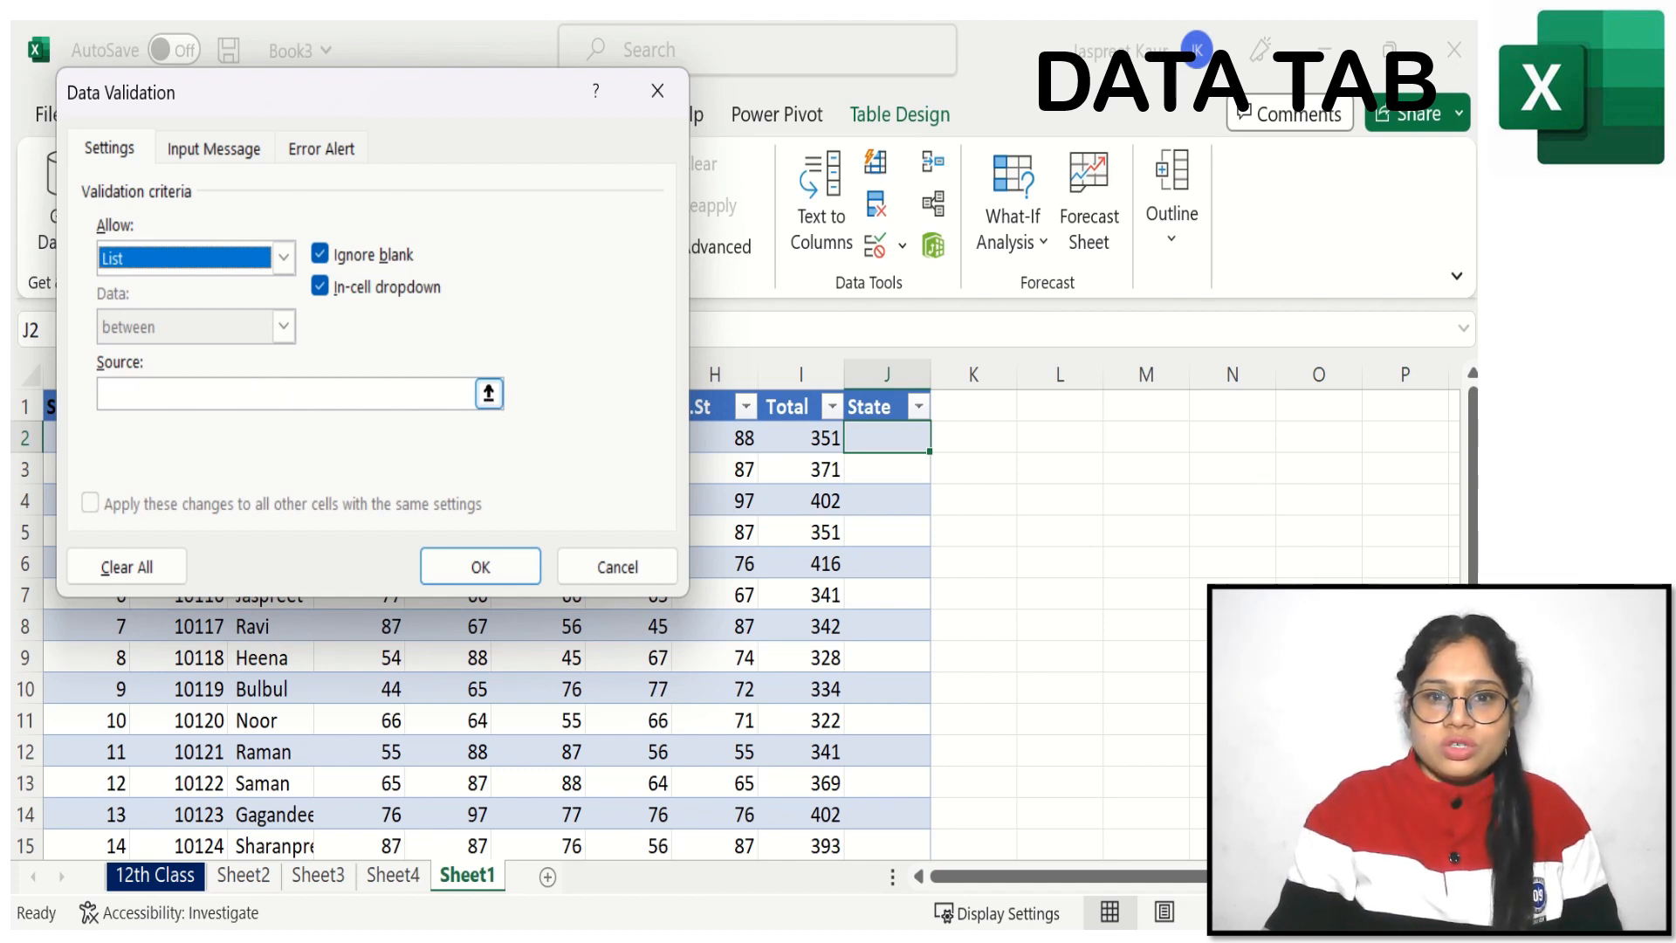
click(357, 392)
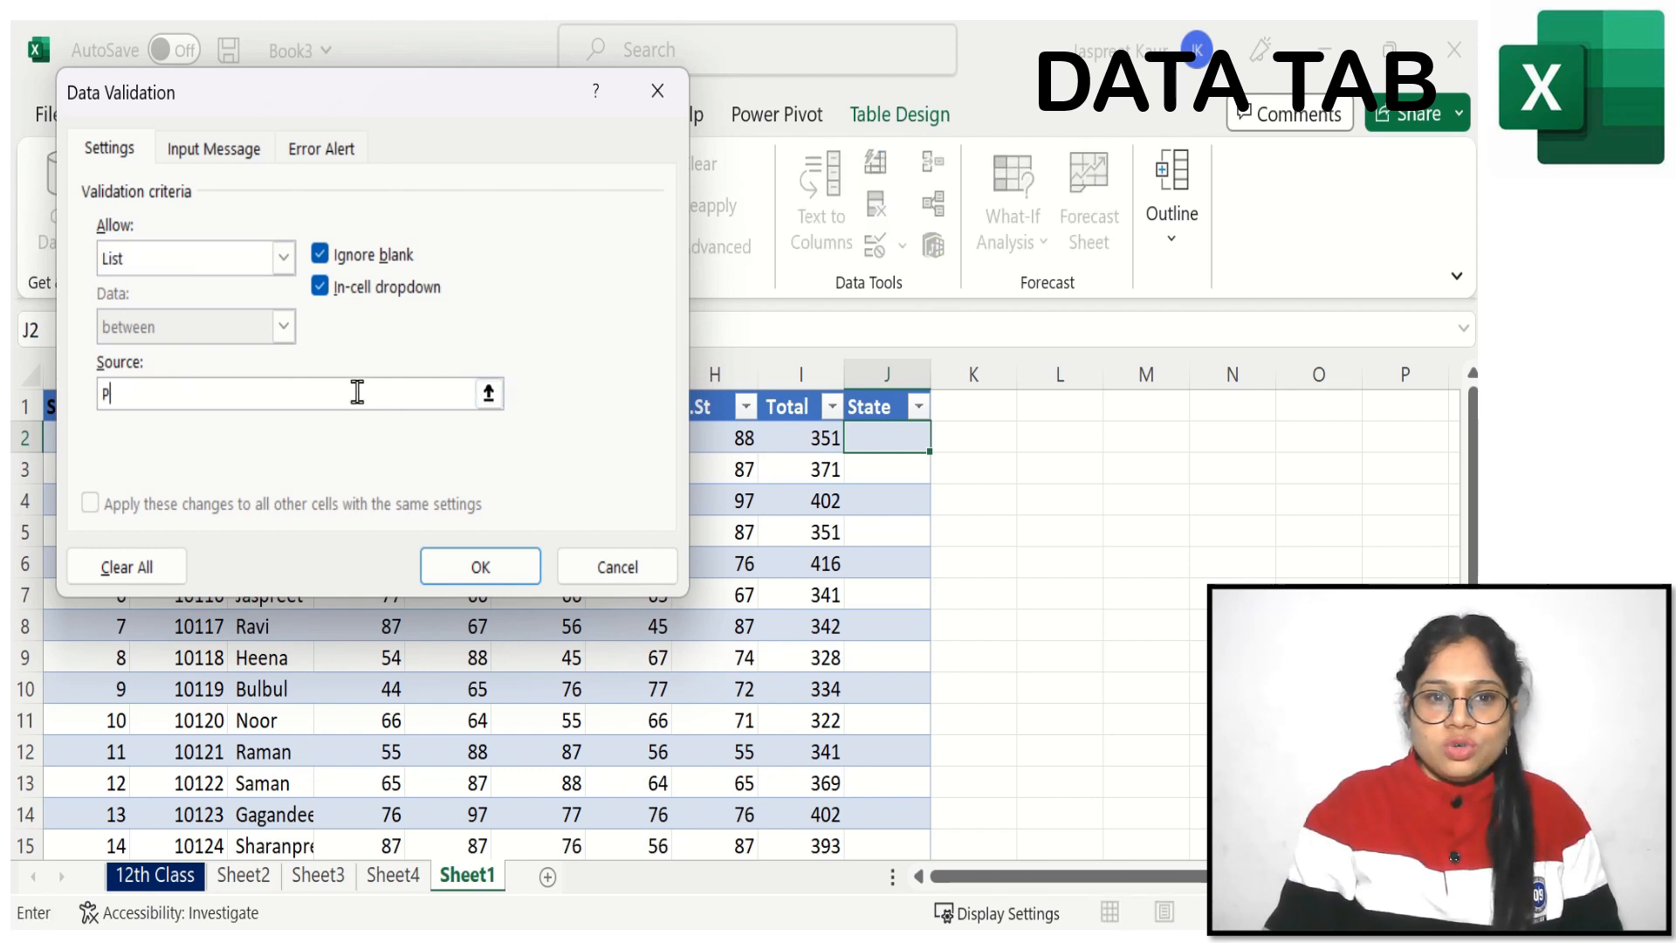
text(Punjab)
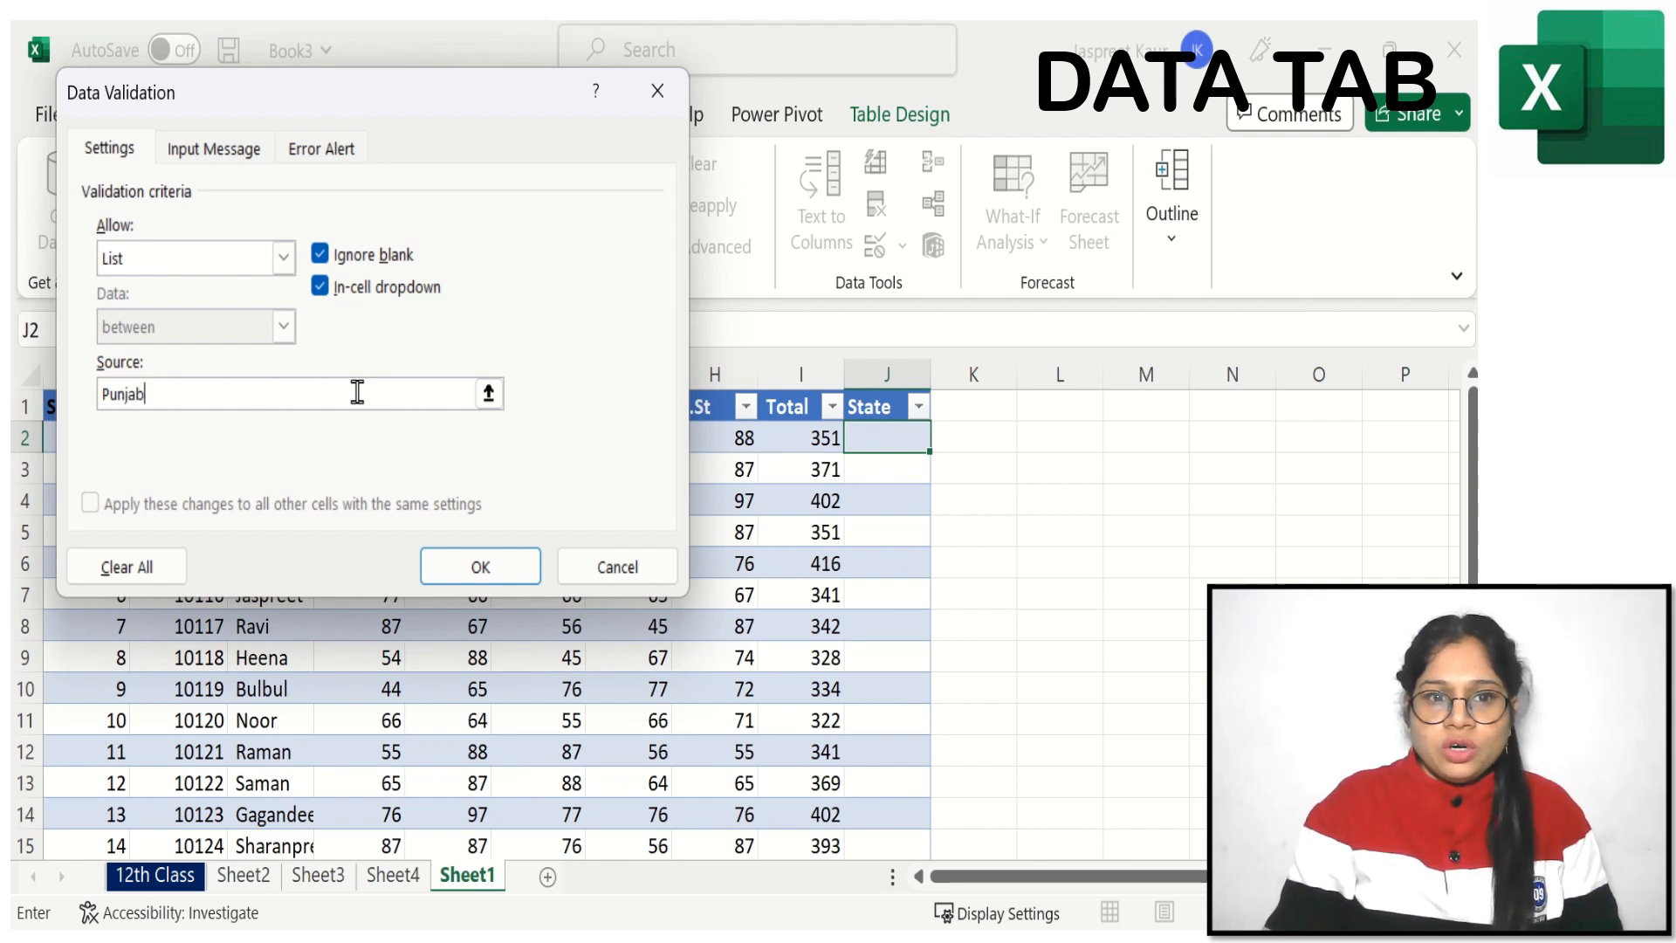
text(,Haryana,)
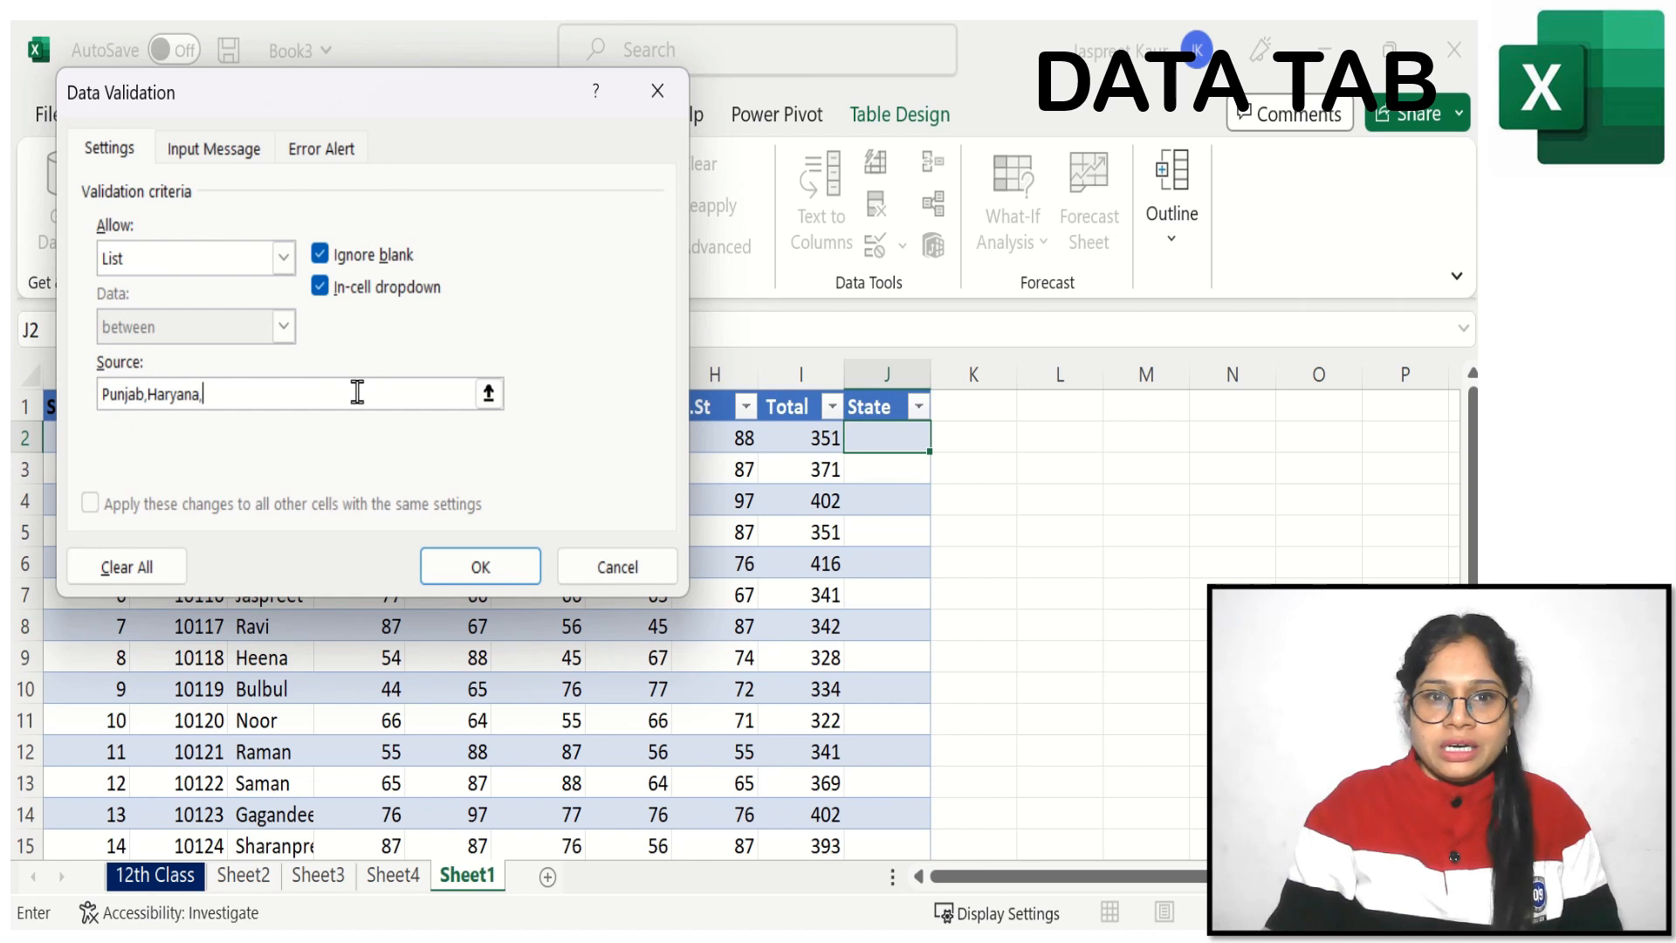
text(UP,MP)
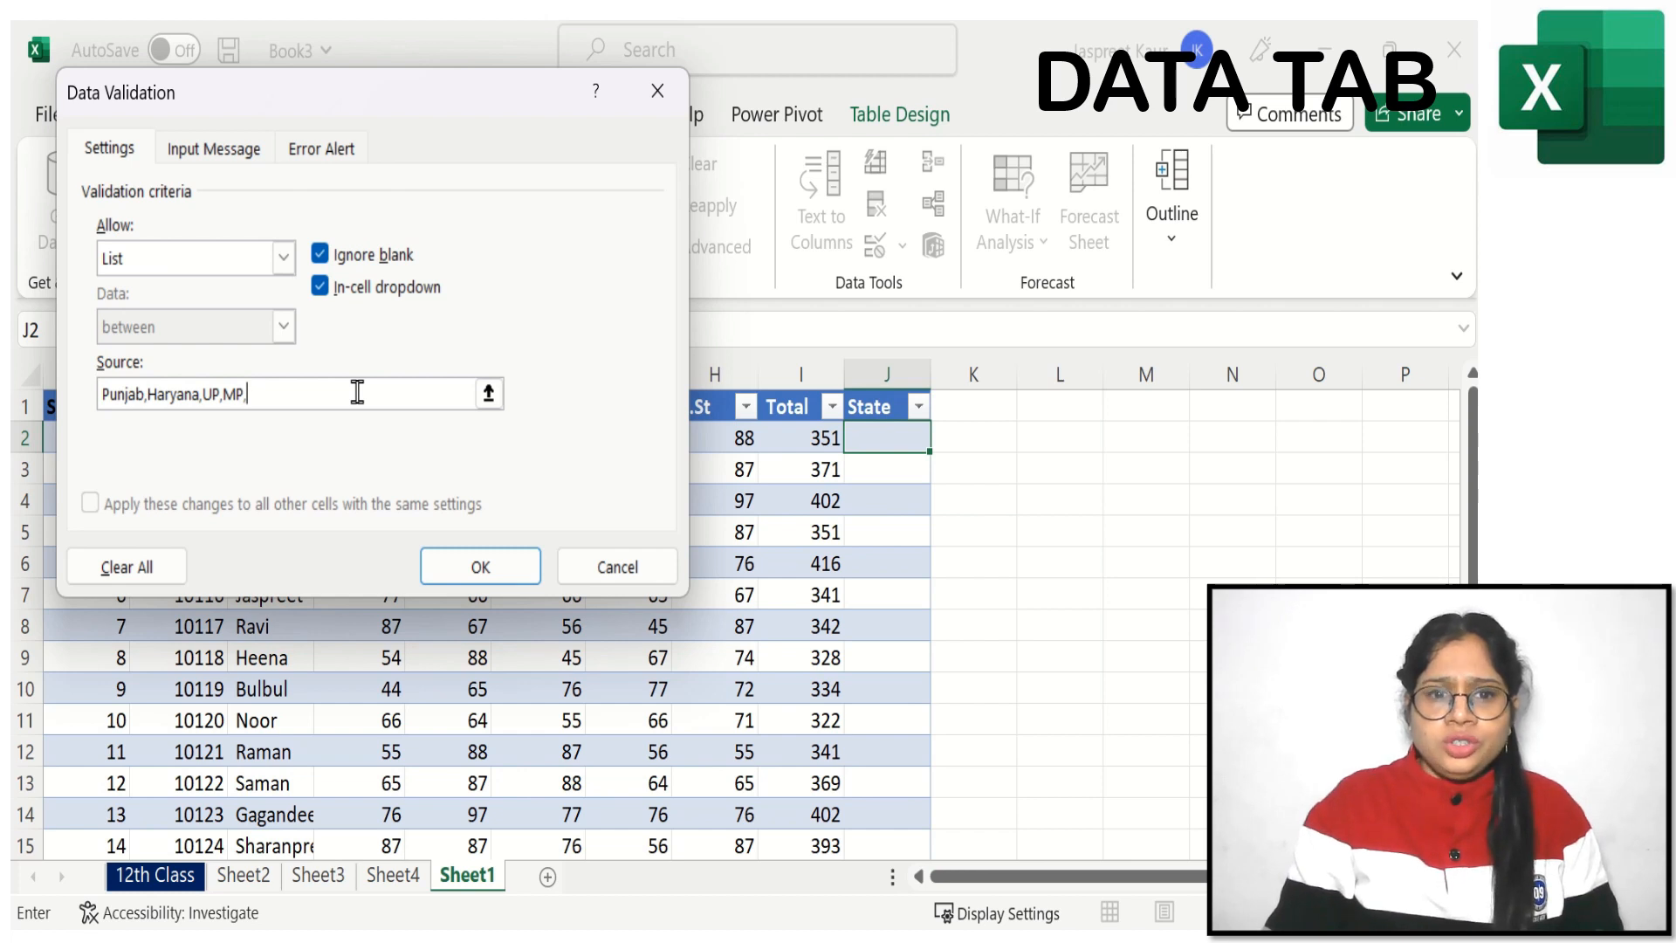
text(,Odisha)
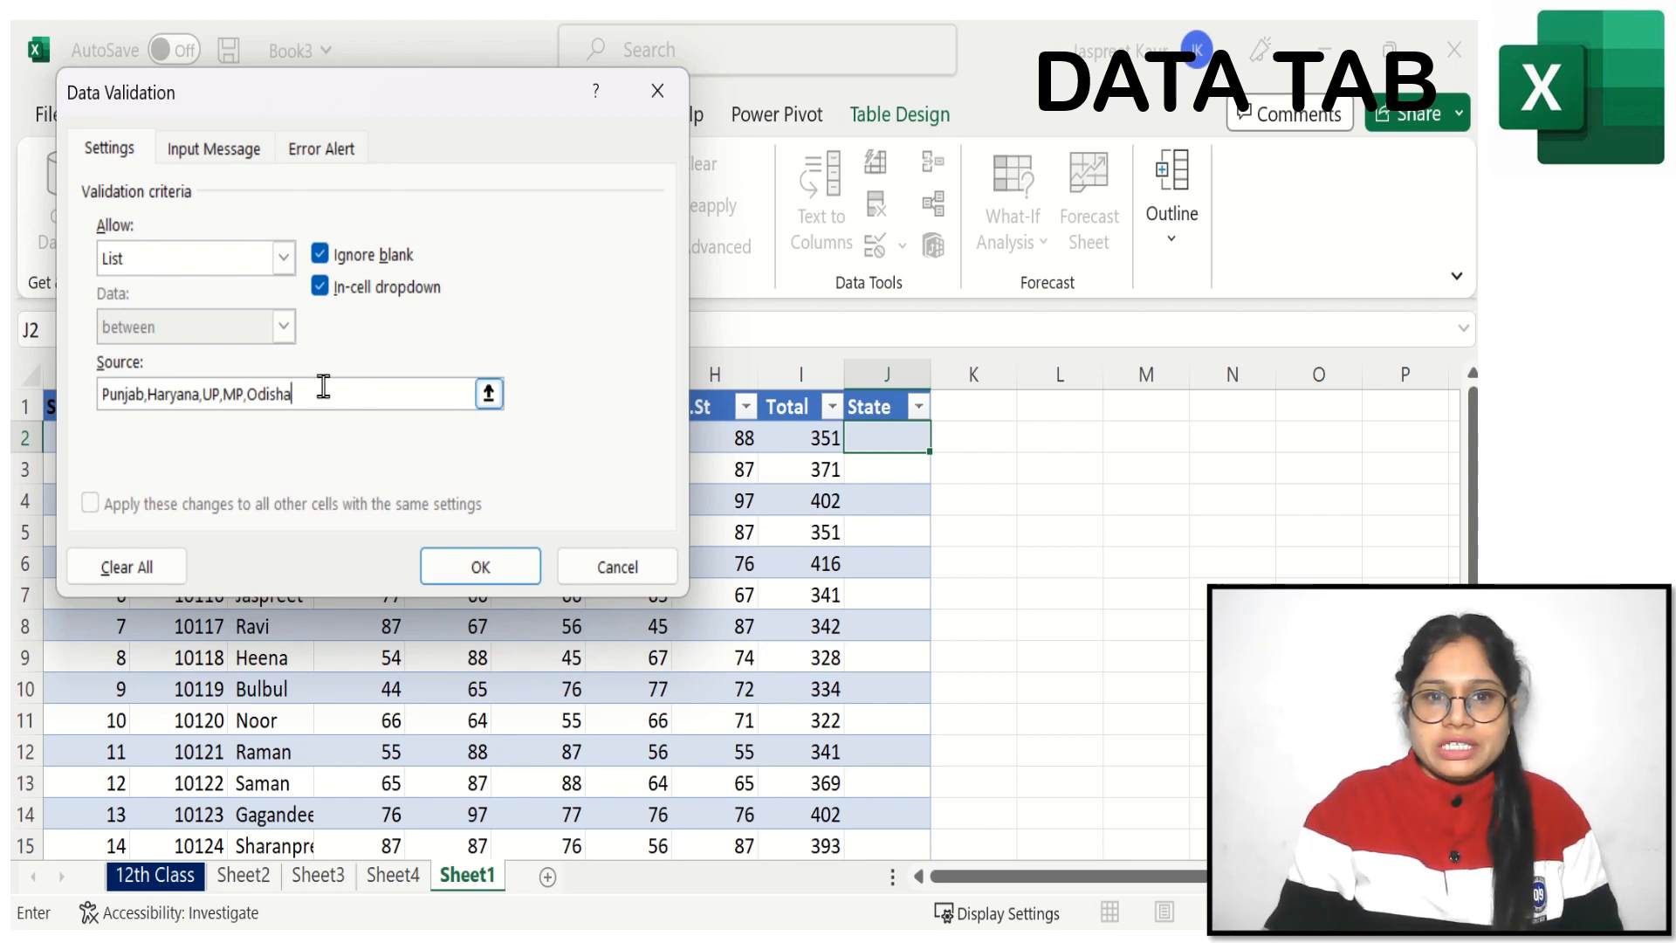
click(481, 565)
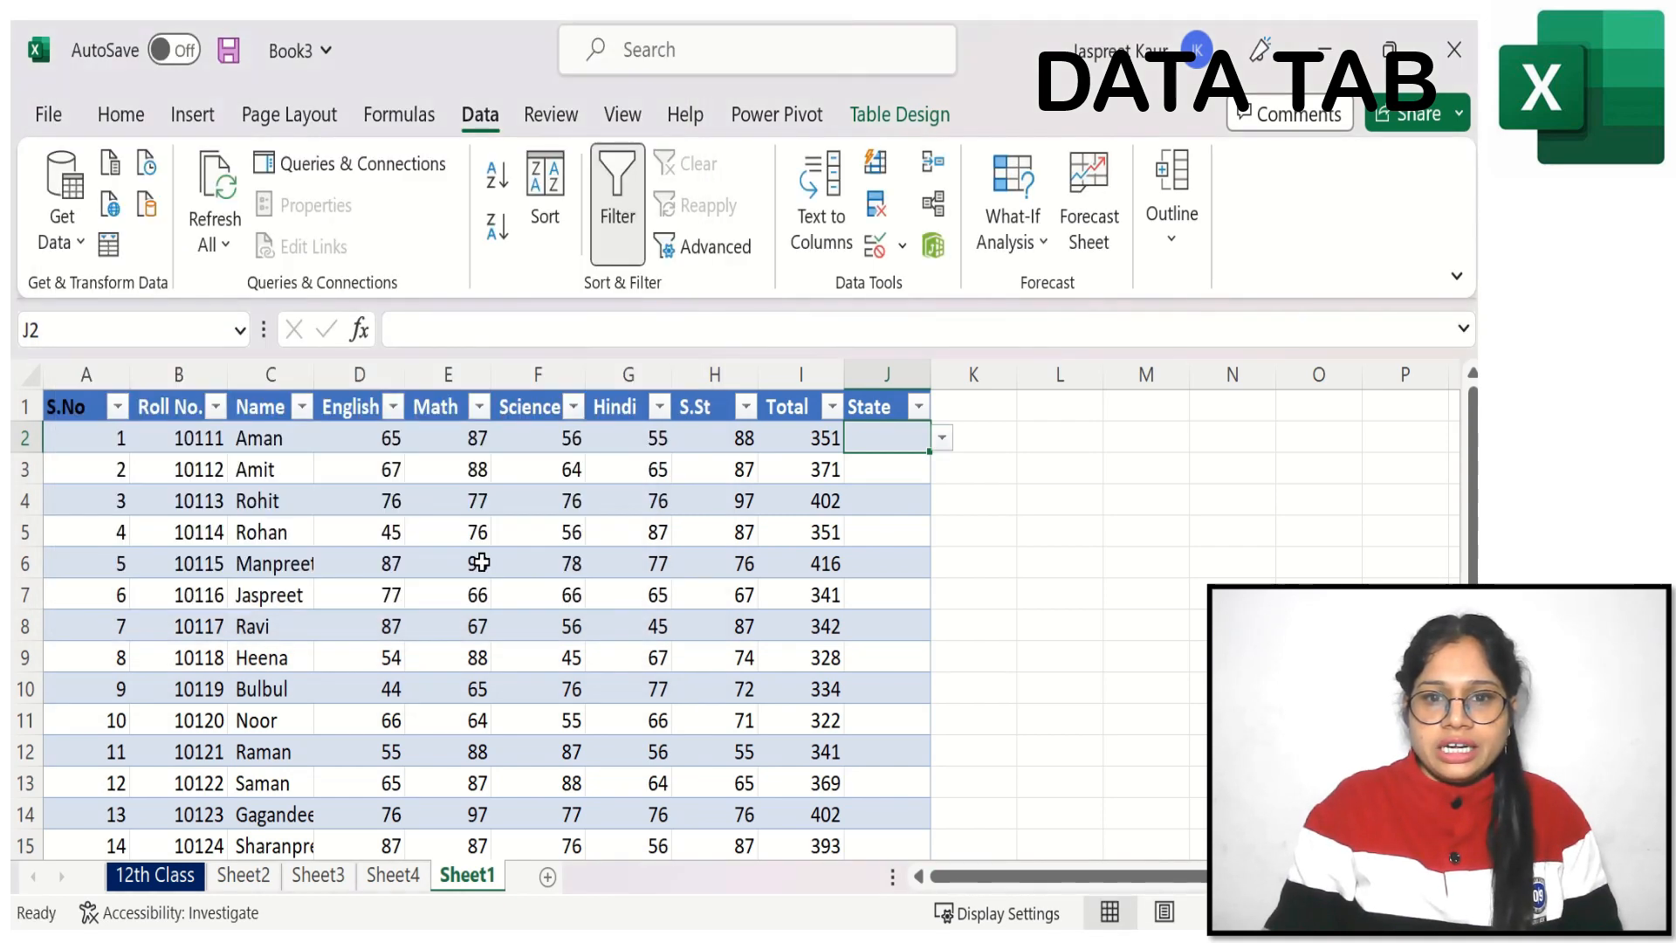
Choose Punjab from the validation list in J2 and fill it down the State column to J30
click(942, 438)
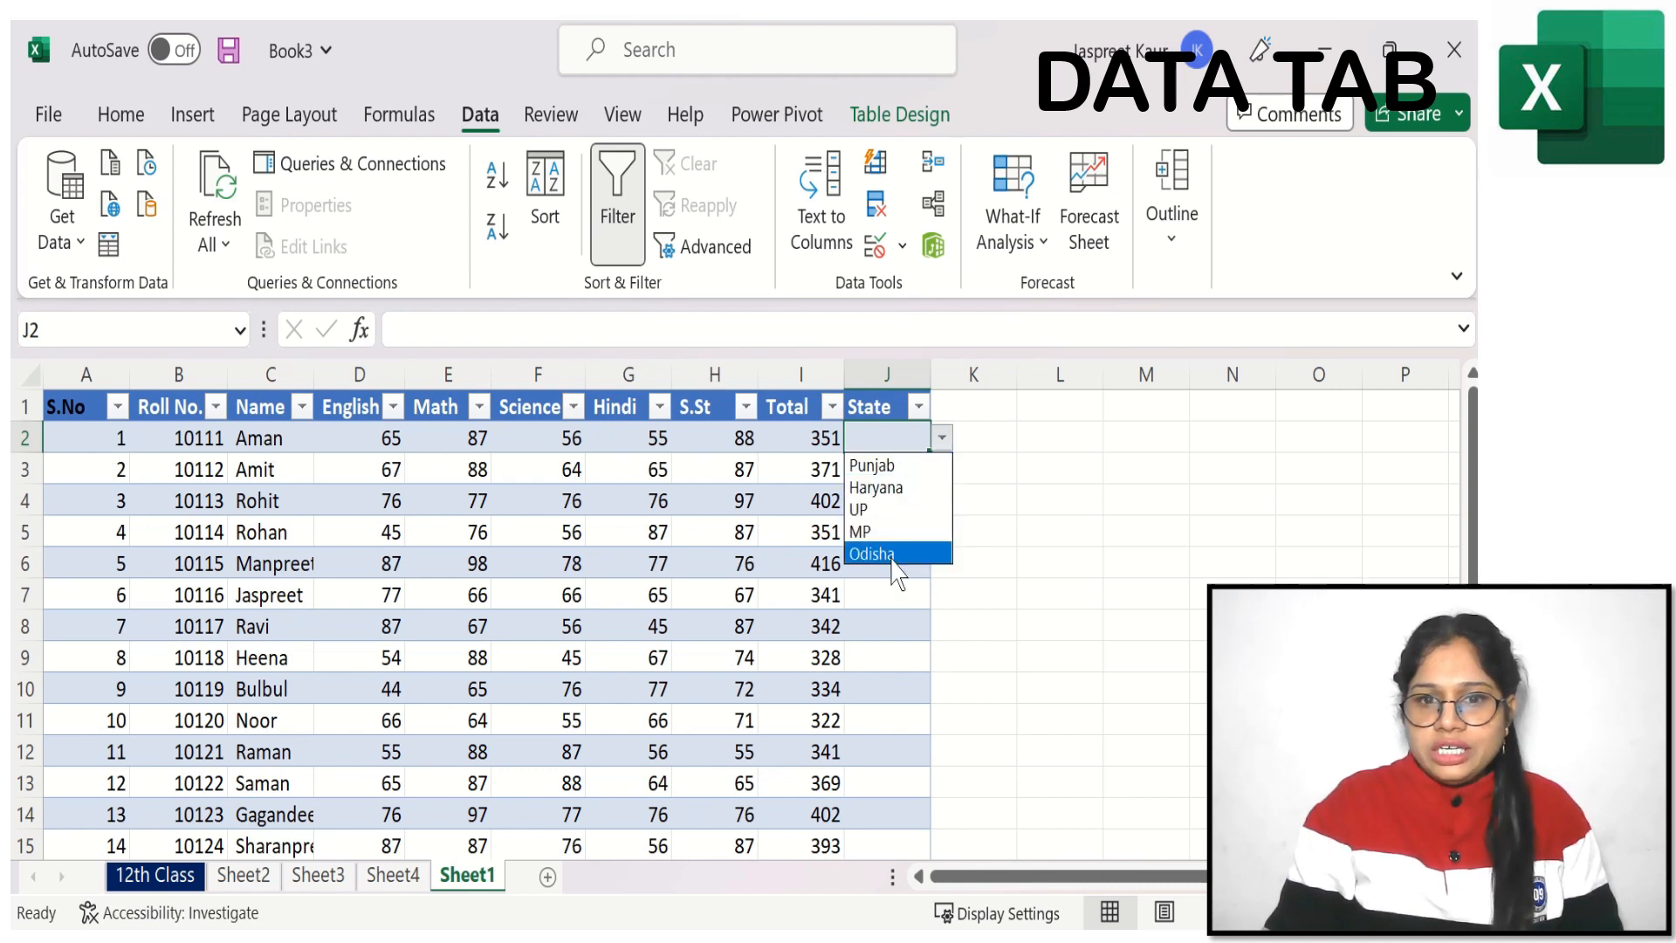
click(900, 470)
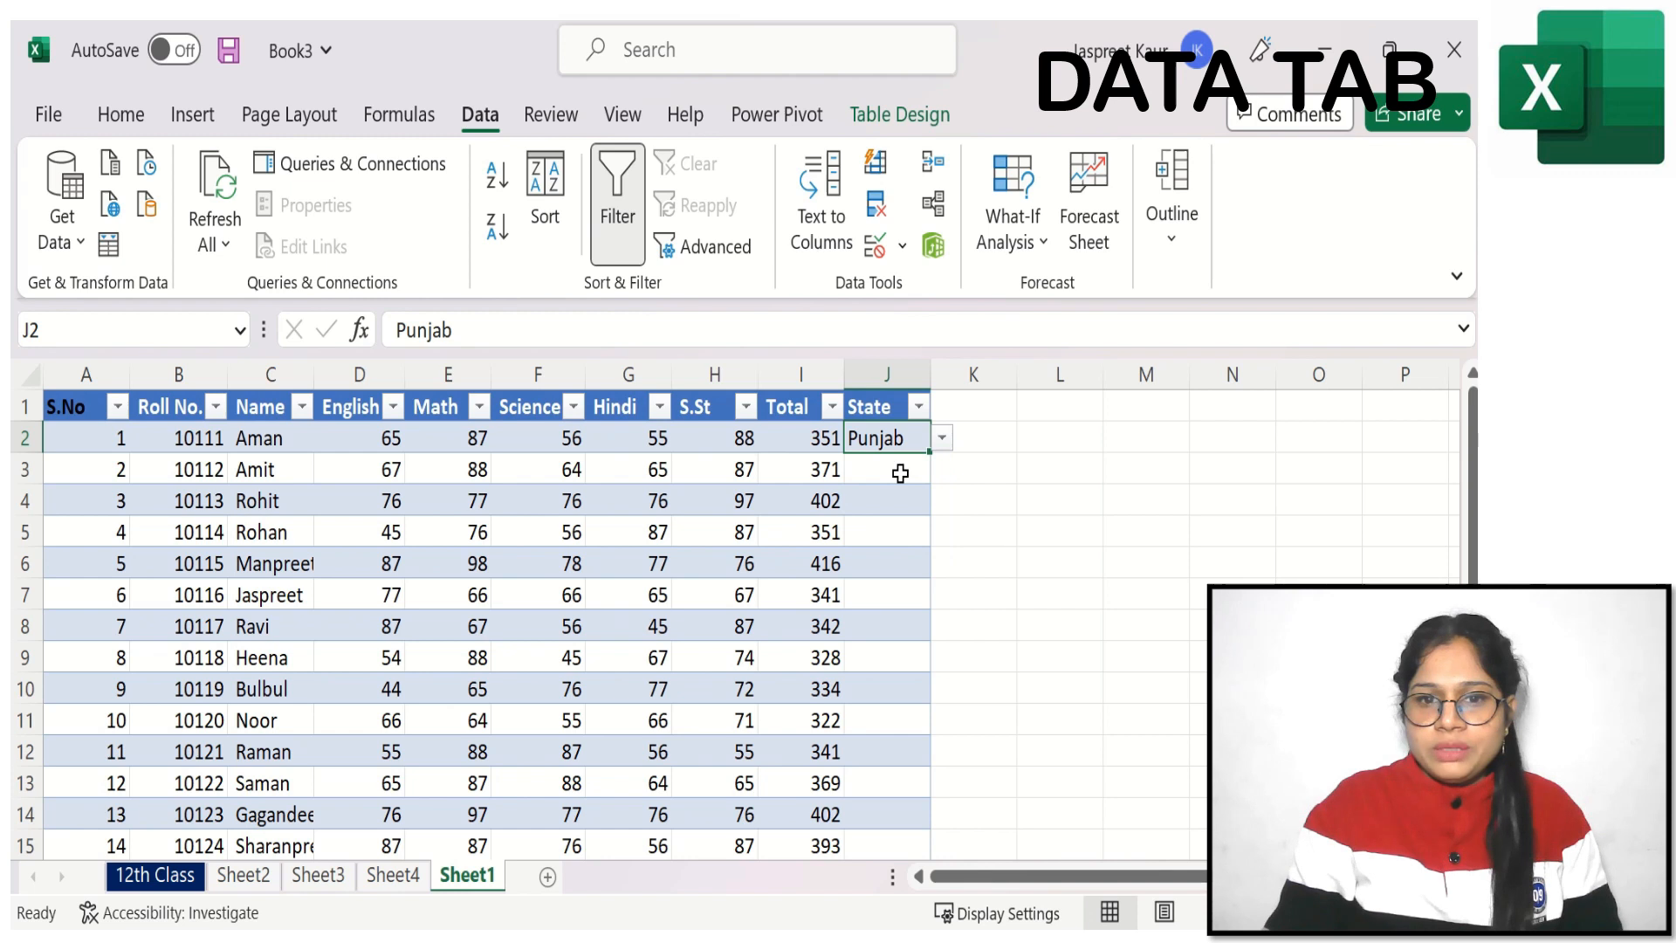
click(1054, 518)
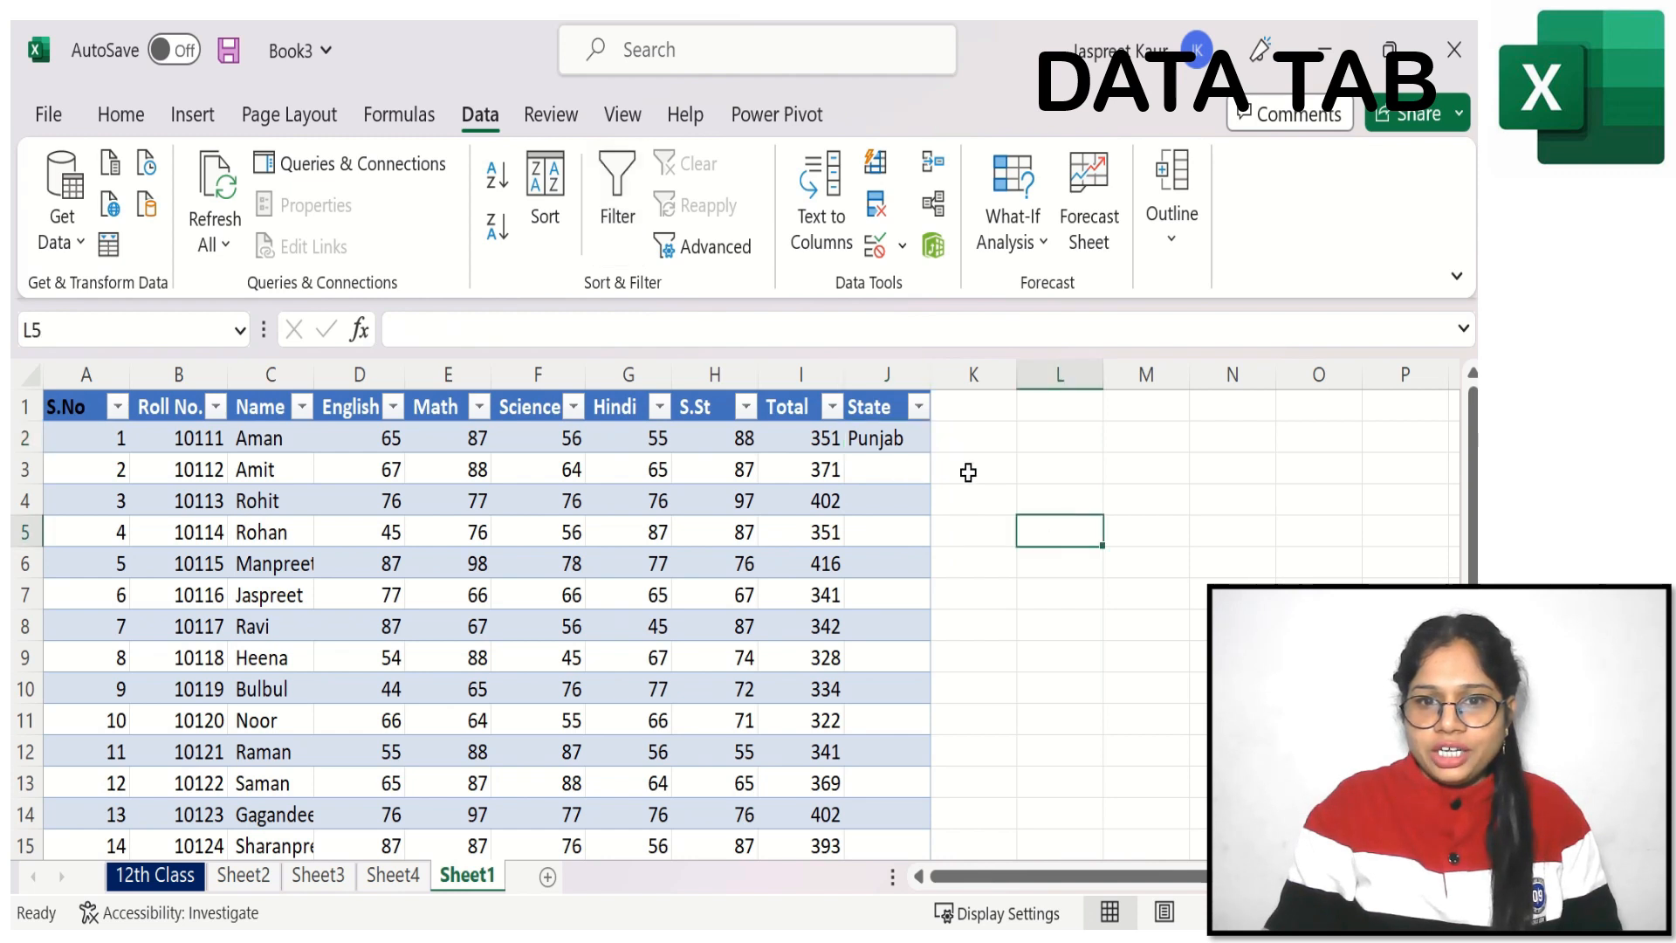
click(908, 438)
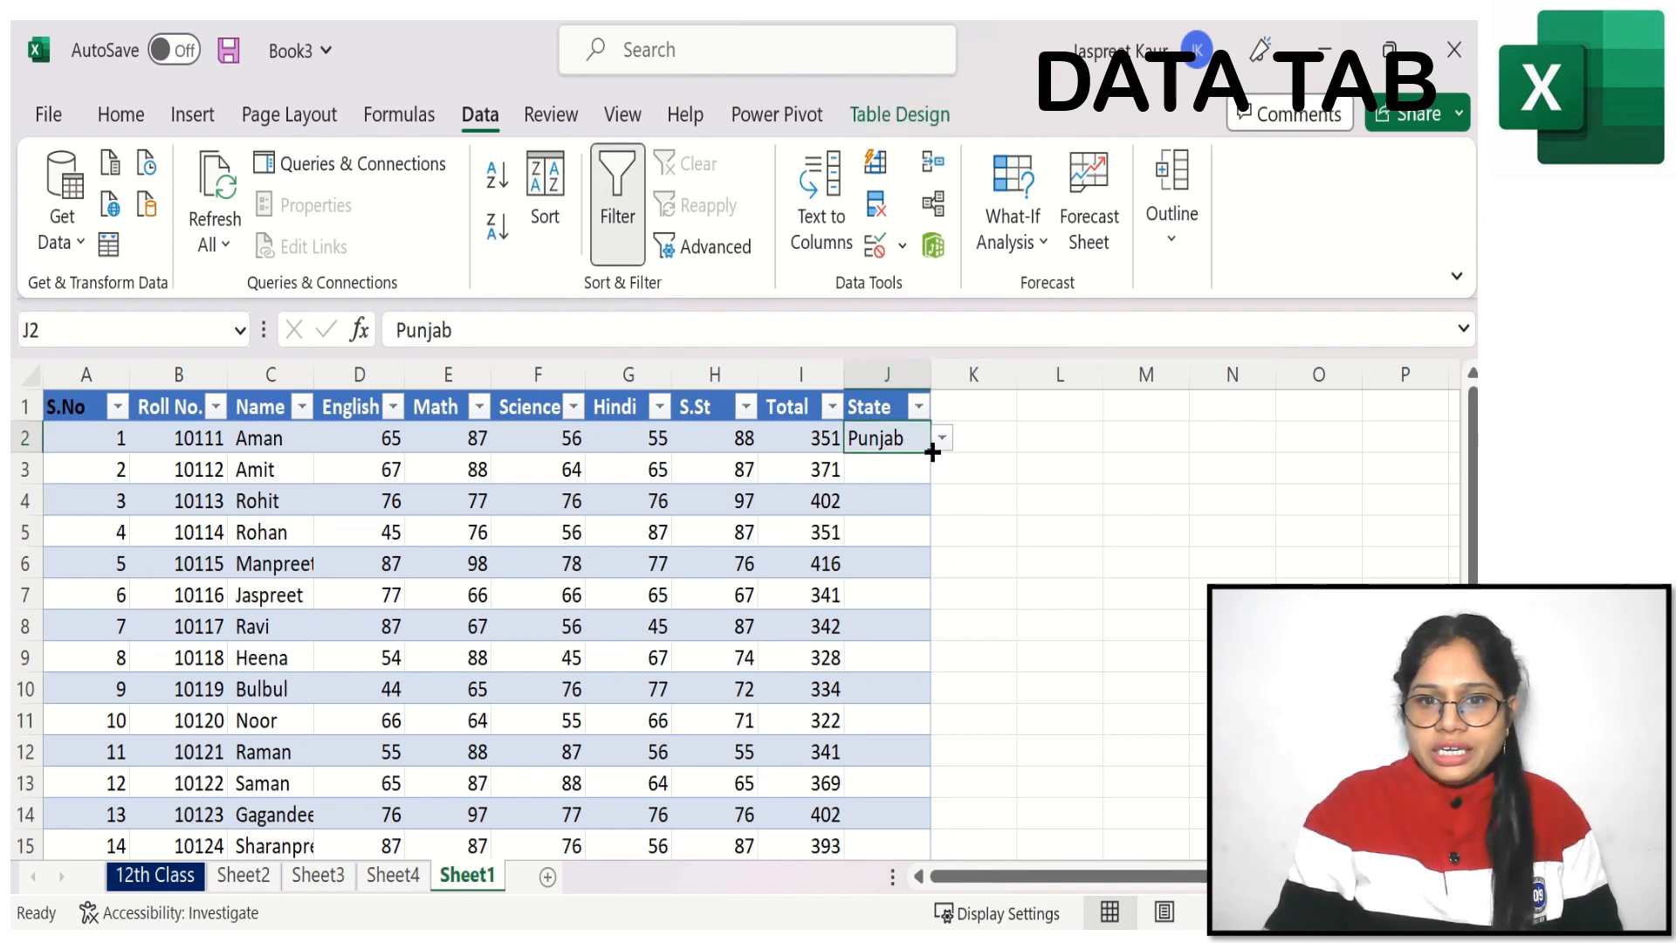
drag(933, 452, 908, 768)
click(1087, 647)
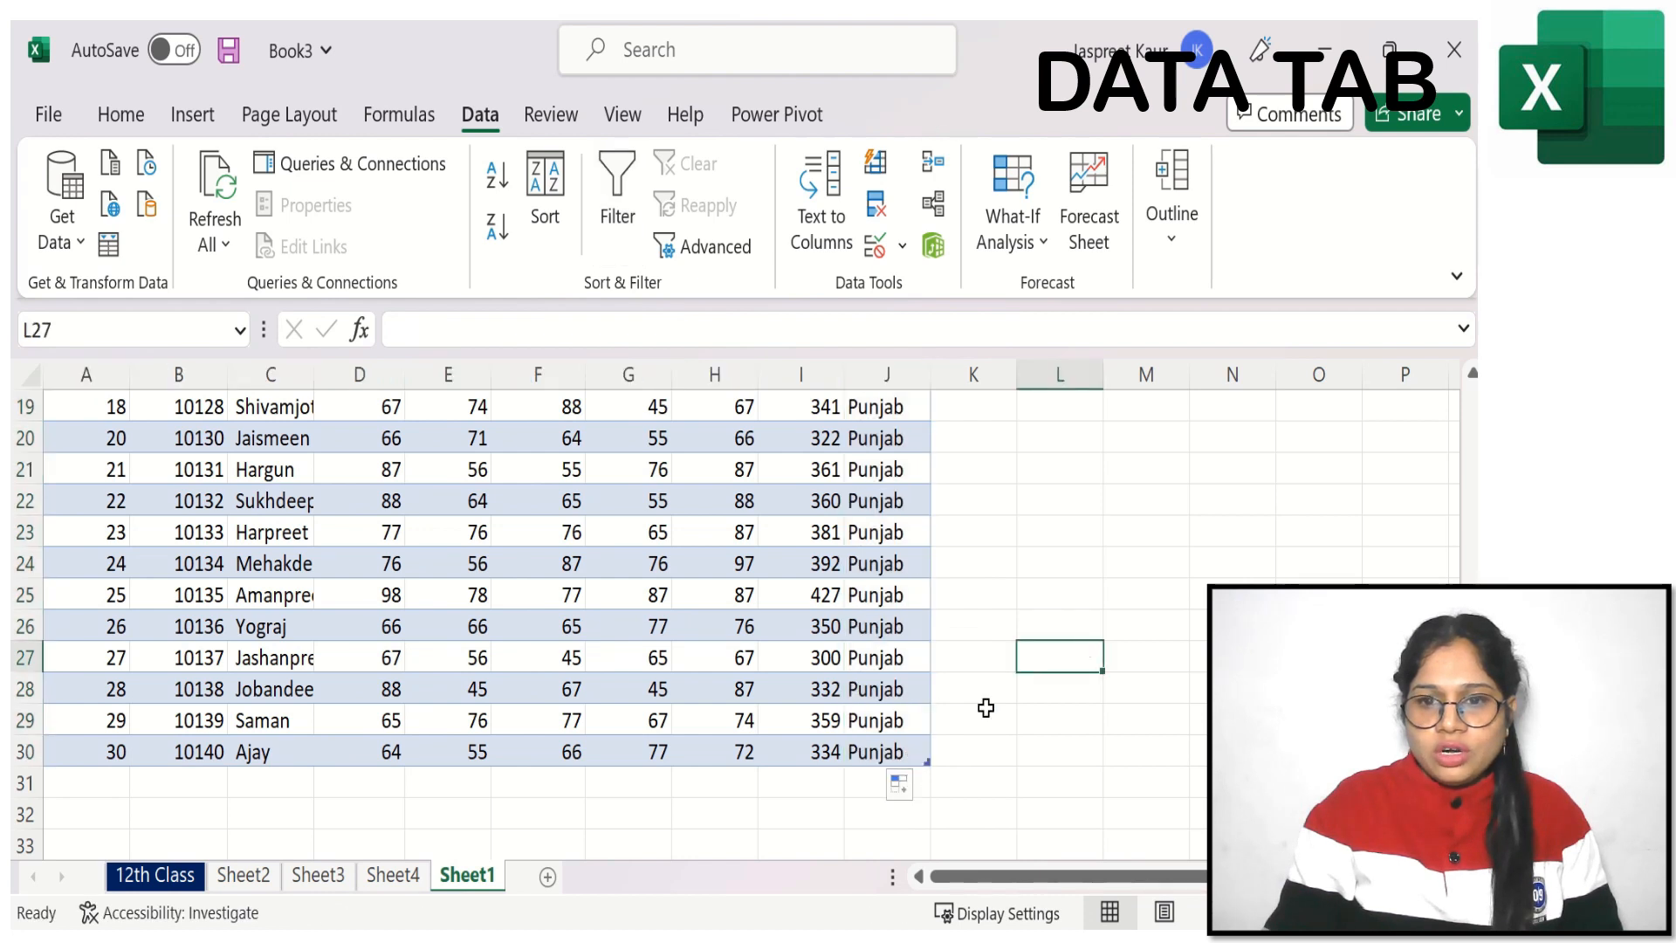
Set the state in J29 to UP from its validation list
click(908, 715)
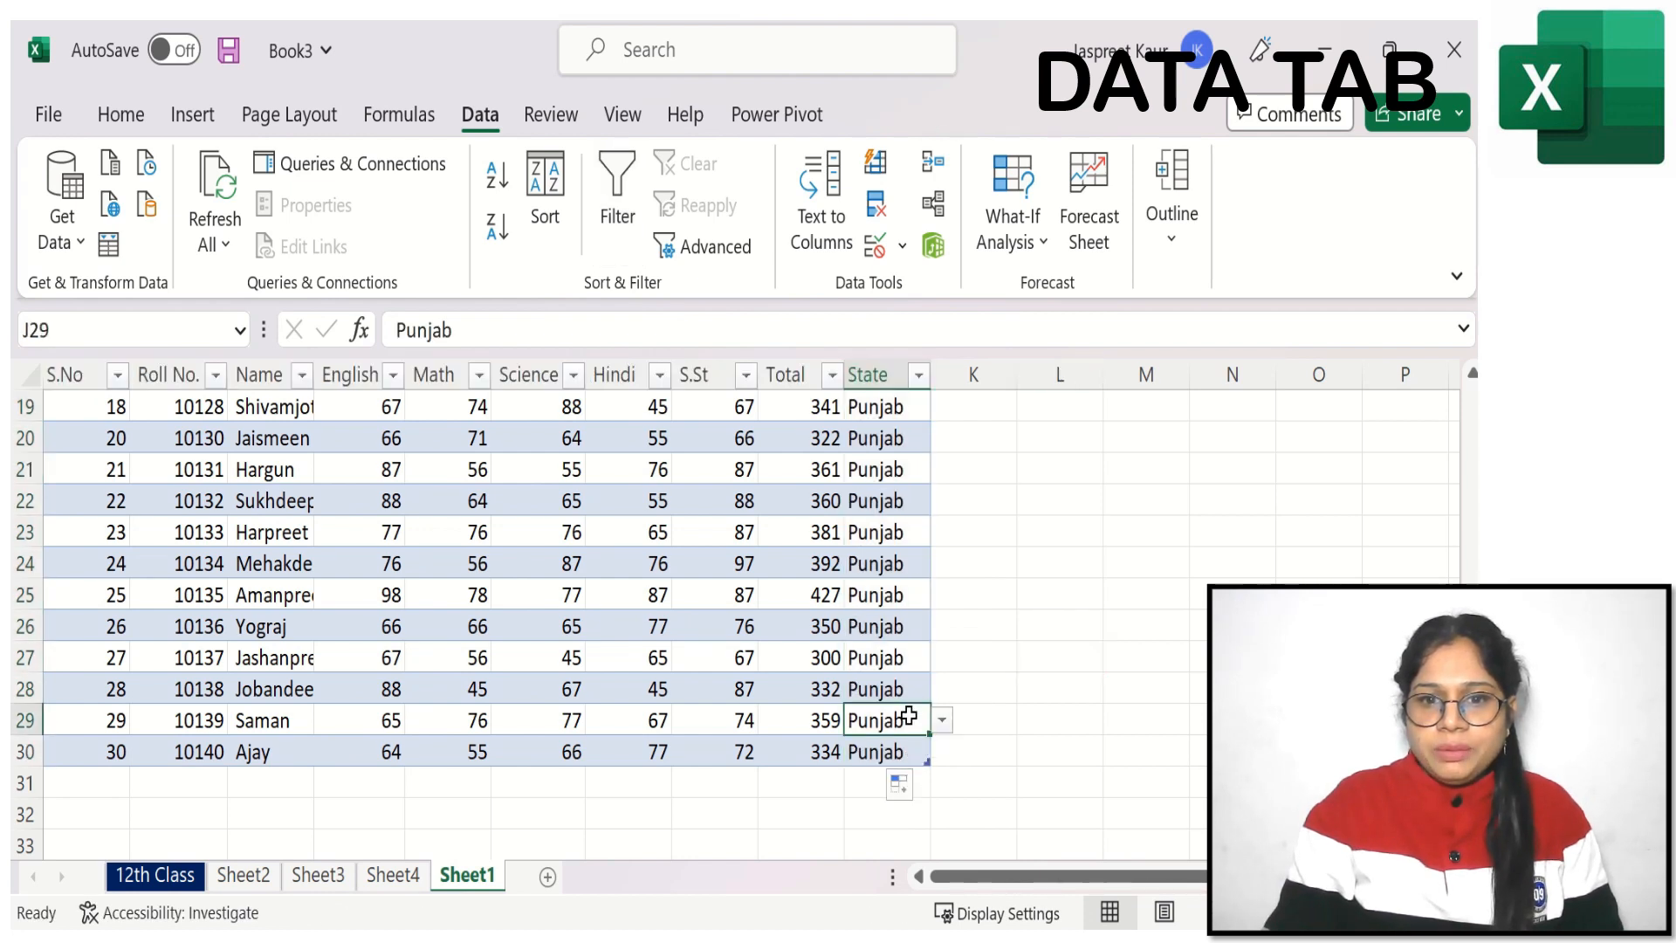
click(943, 722)
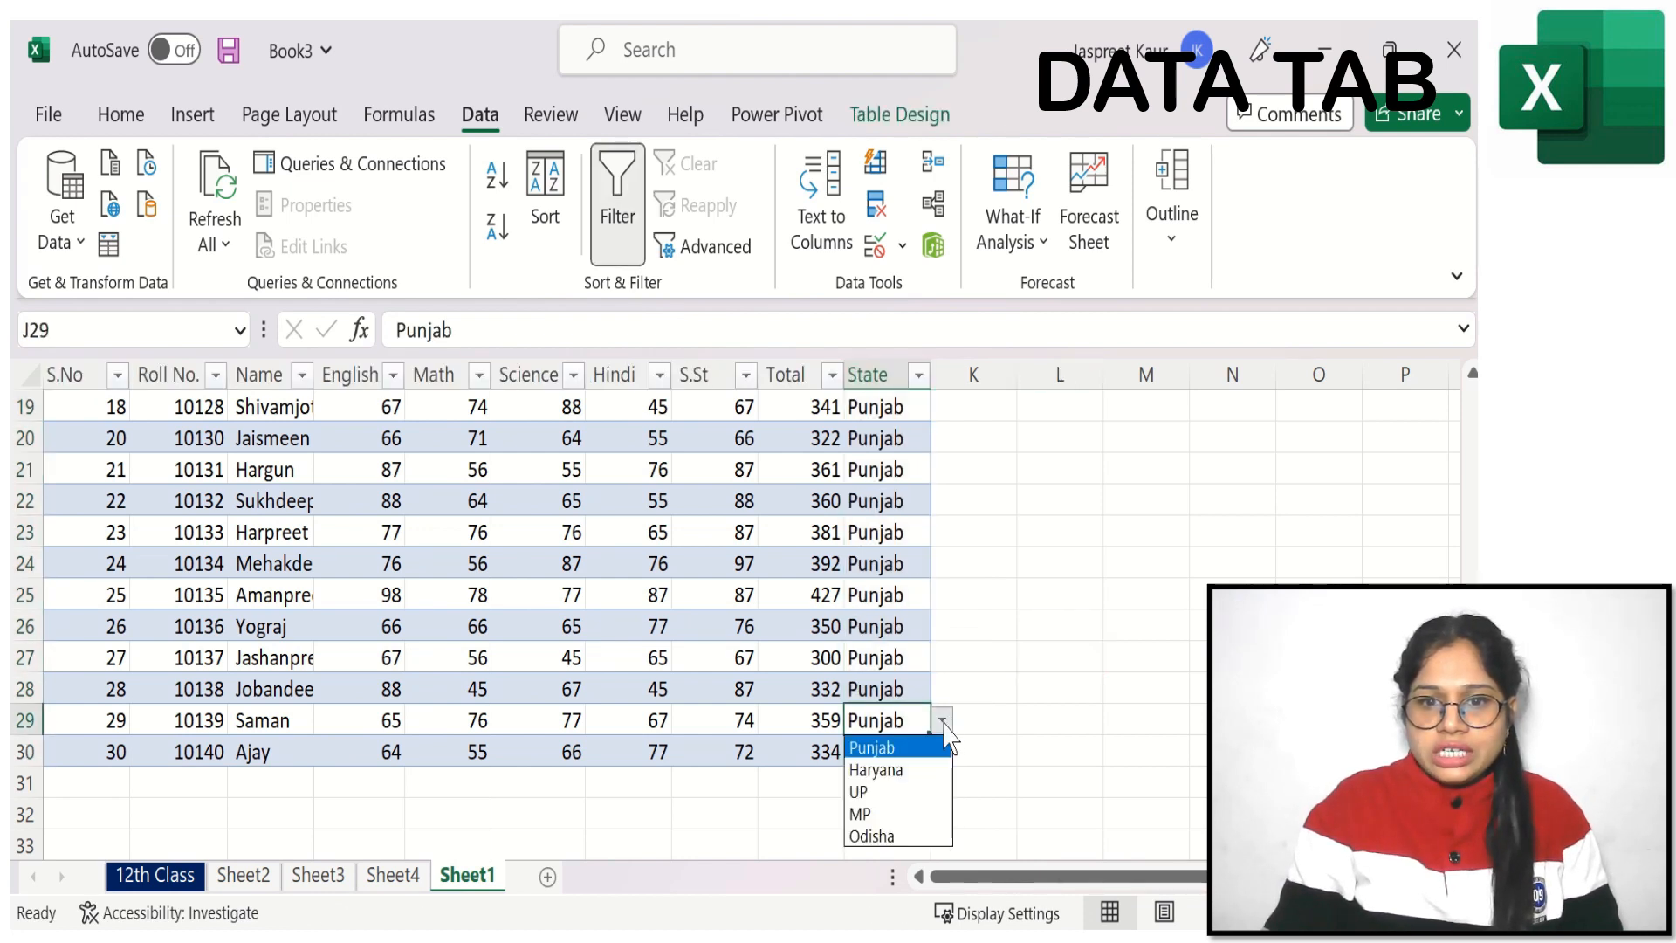
click(864, 791)
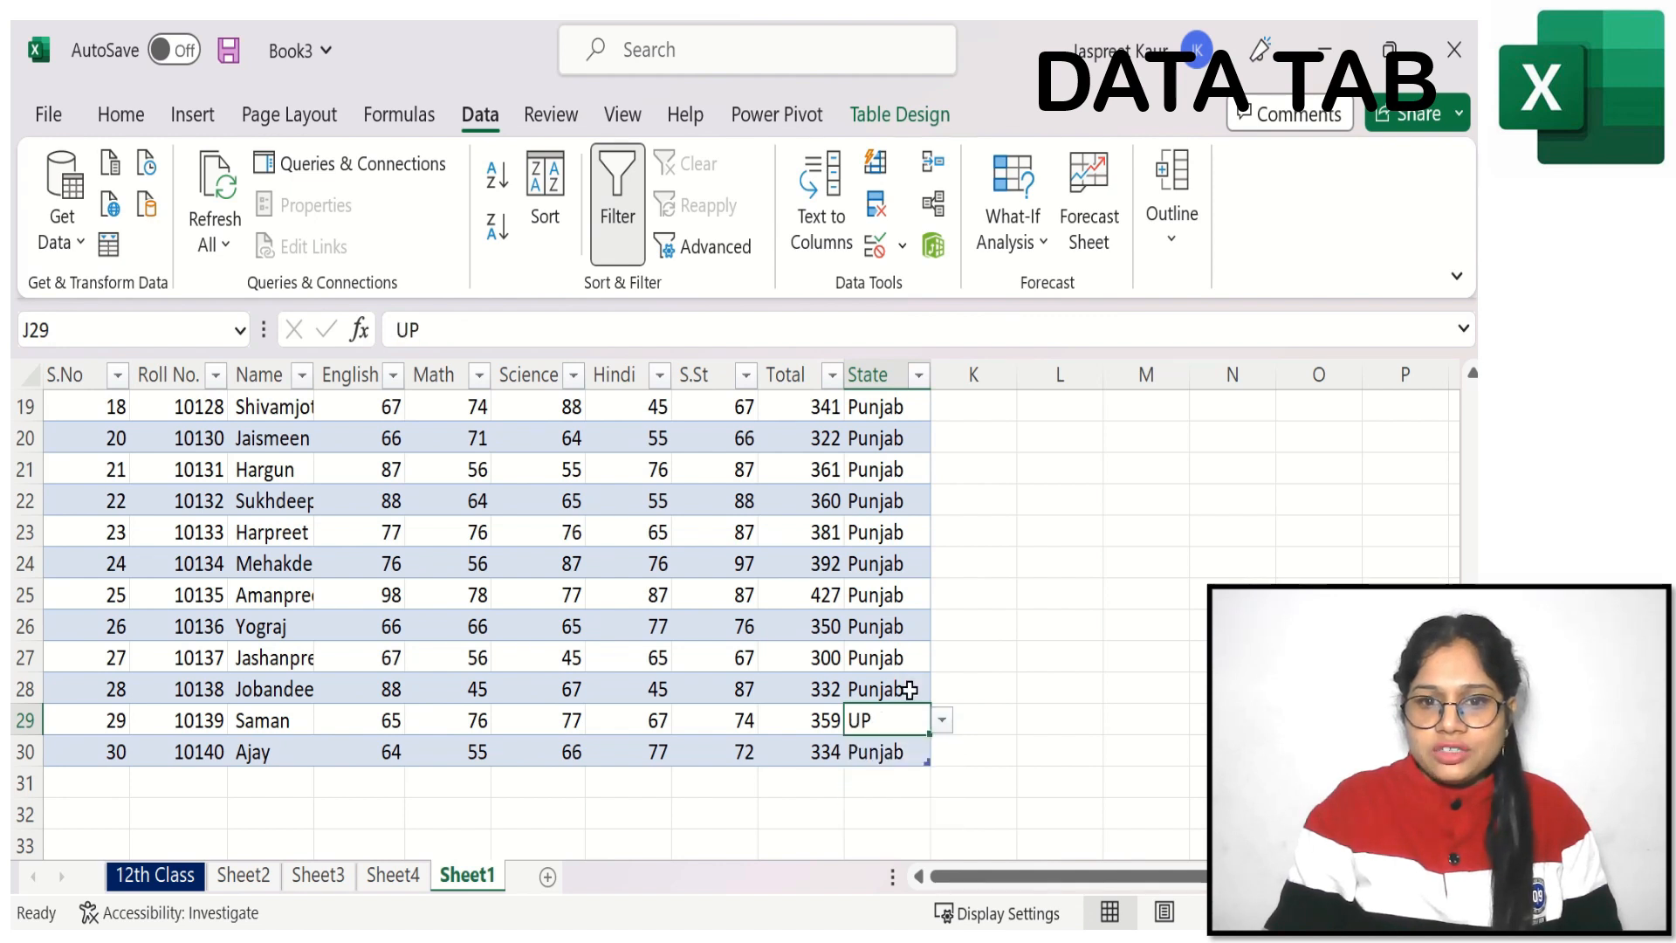
Set the state in J28 to MP and in J30 to Haryana from their validation lists
click(909, 690)
click(942, 689)
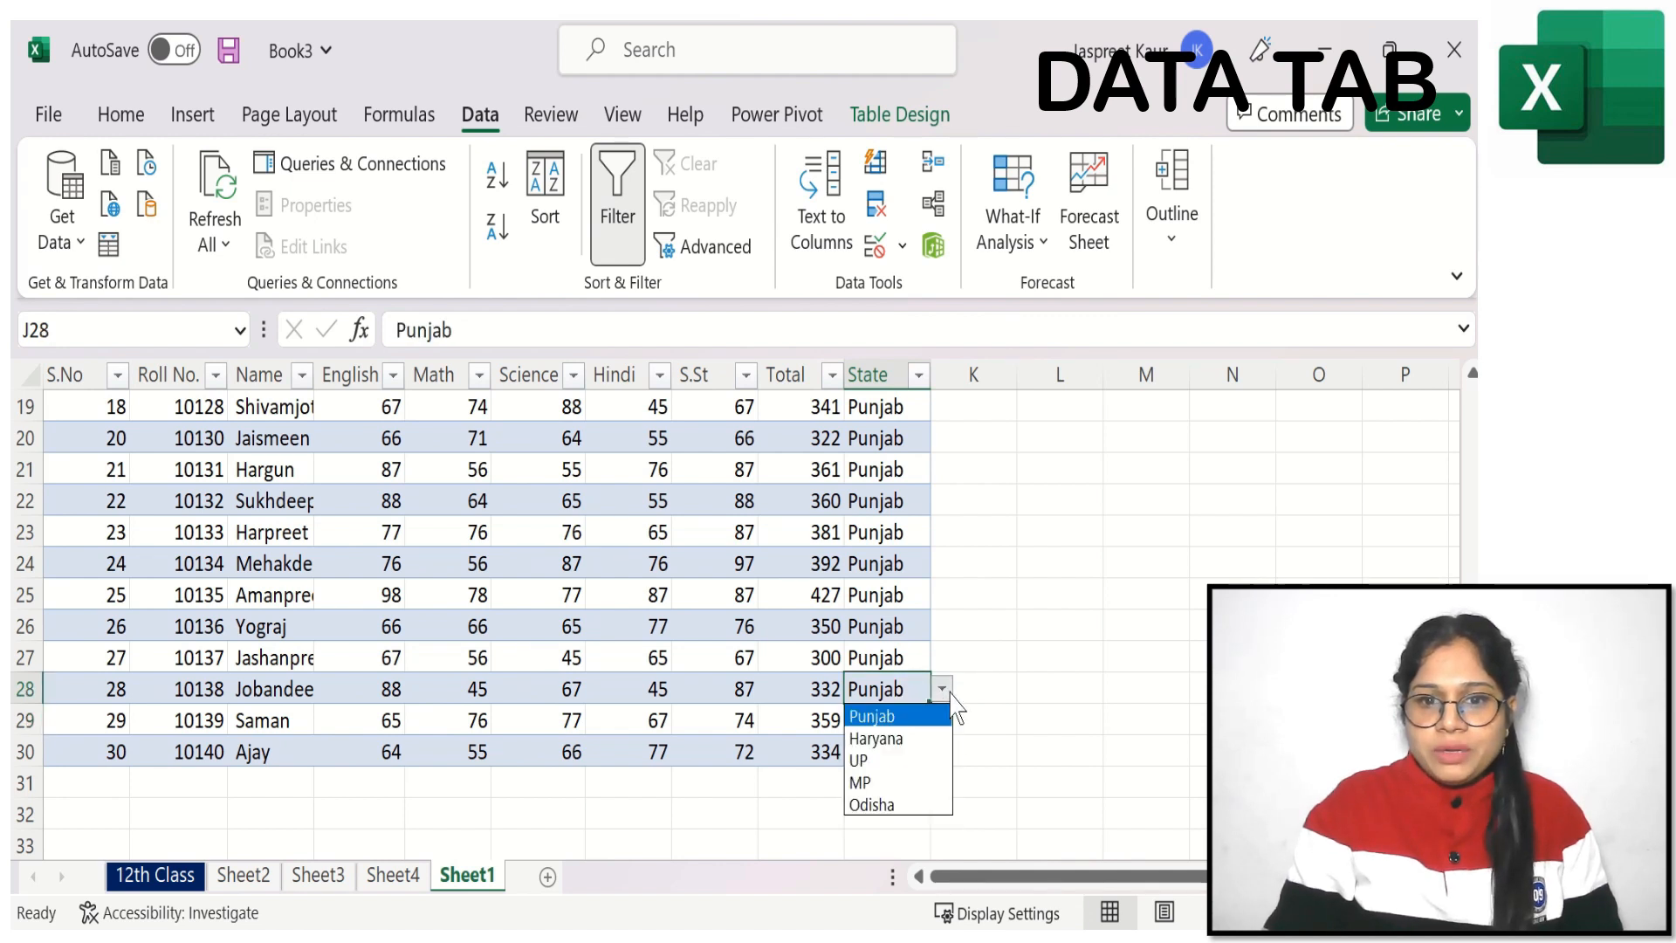
click(899, 782)
click(914, 750)
click(943, 752)
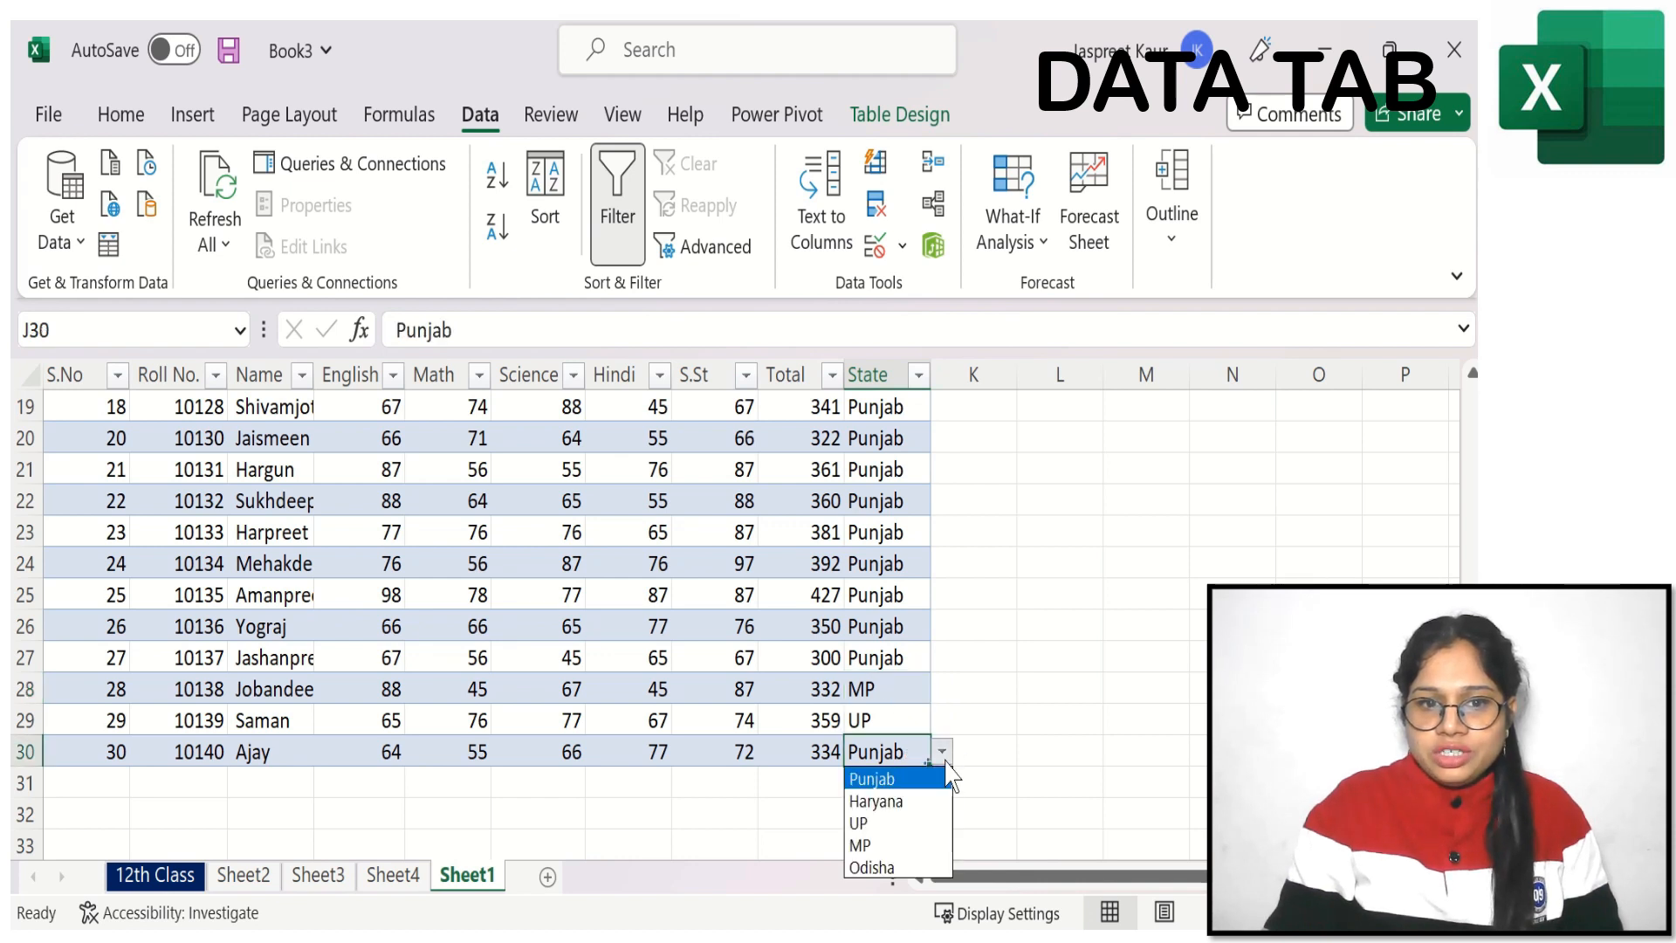
click(876, 800)
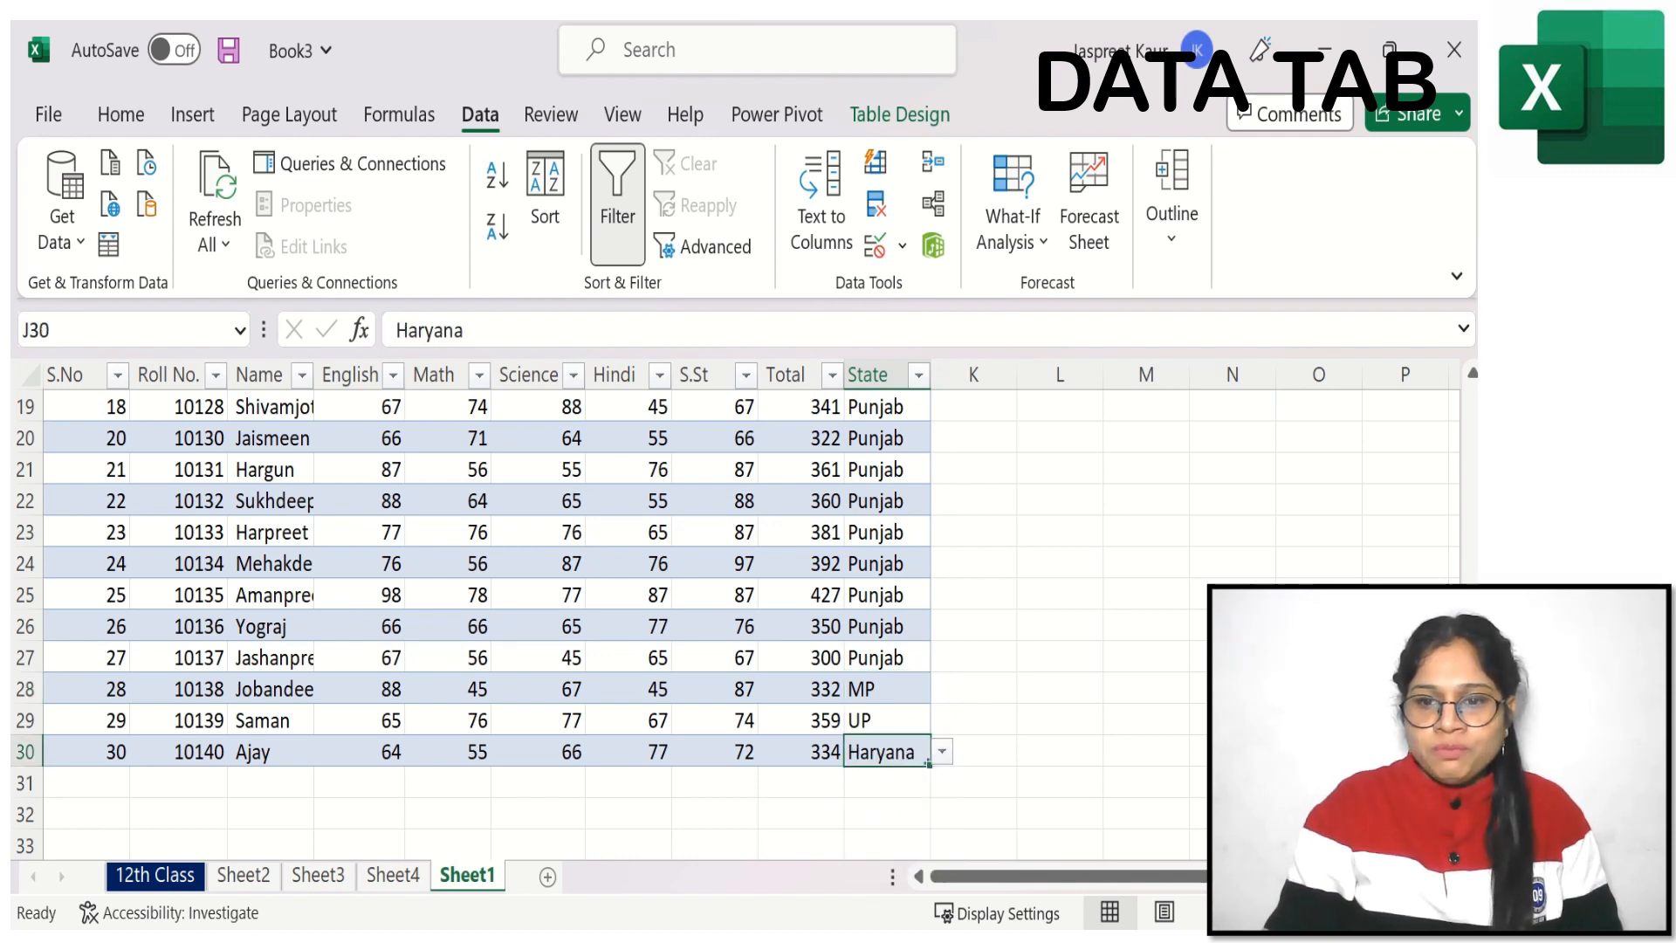
Set the state in J3 to UP and in J4 to MP from their validation lists
scroll(1150, 477, up, 6)
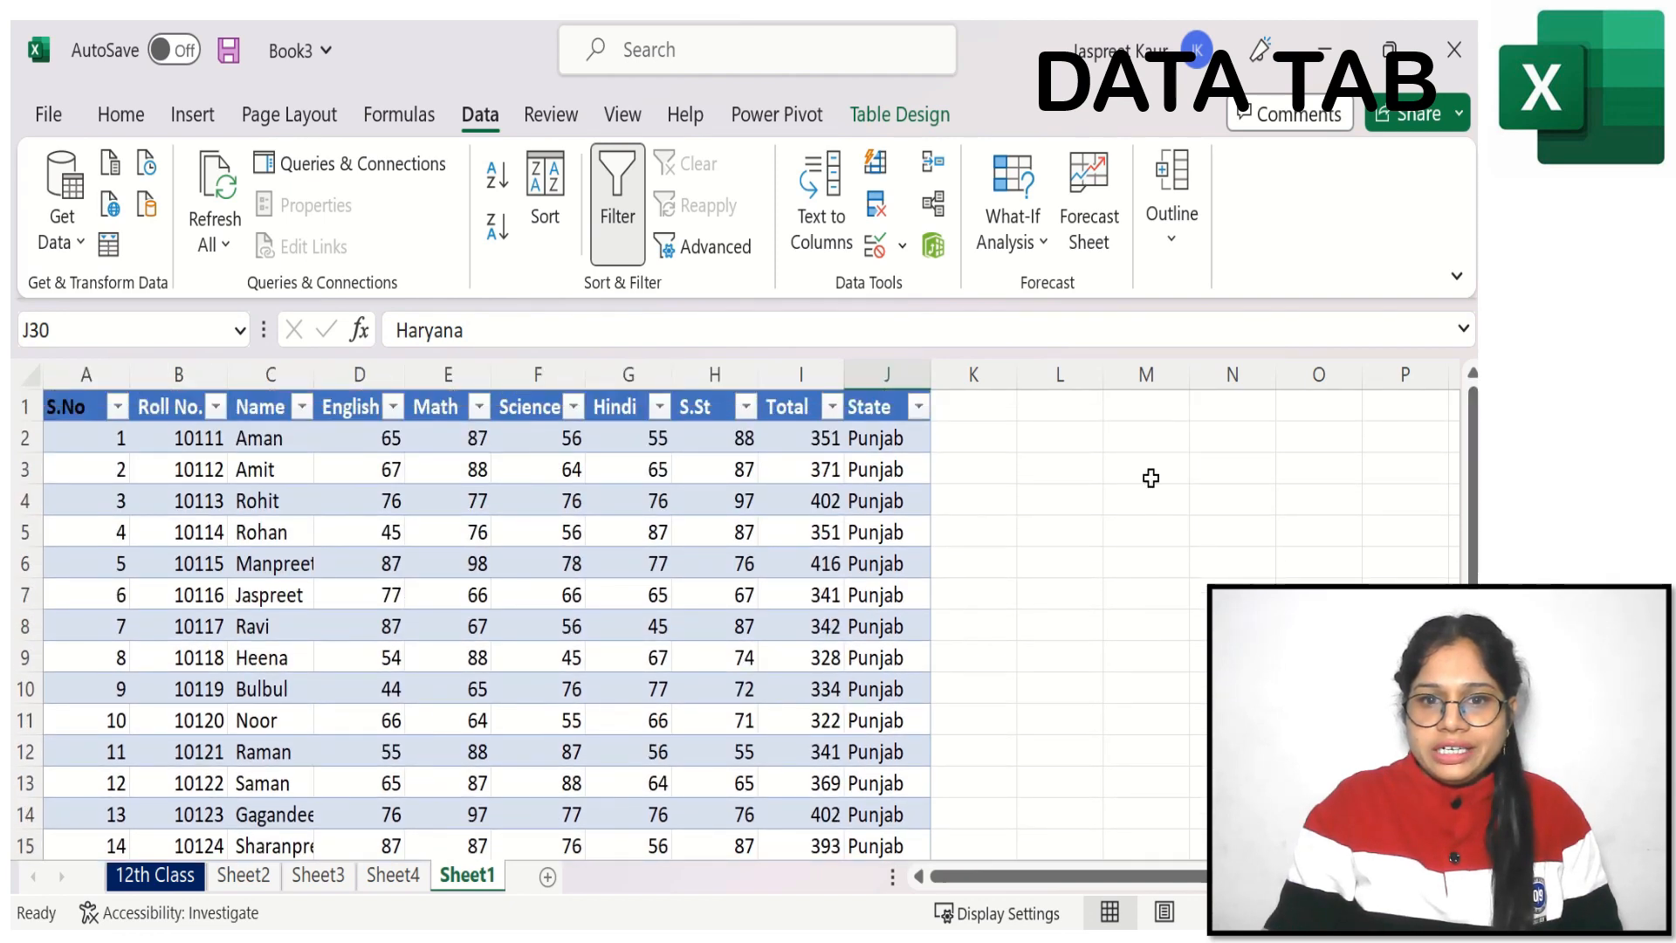
click(885, 469)
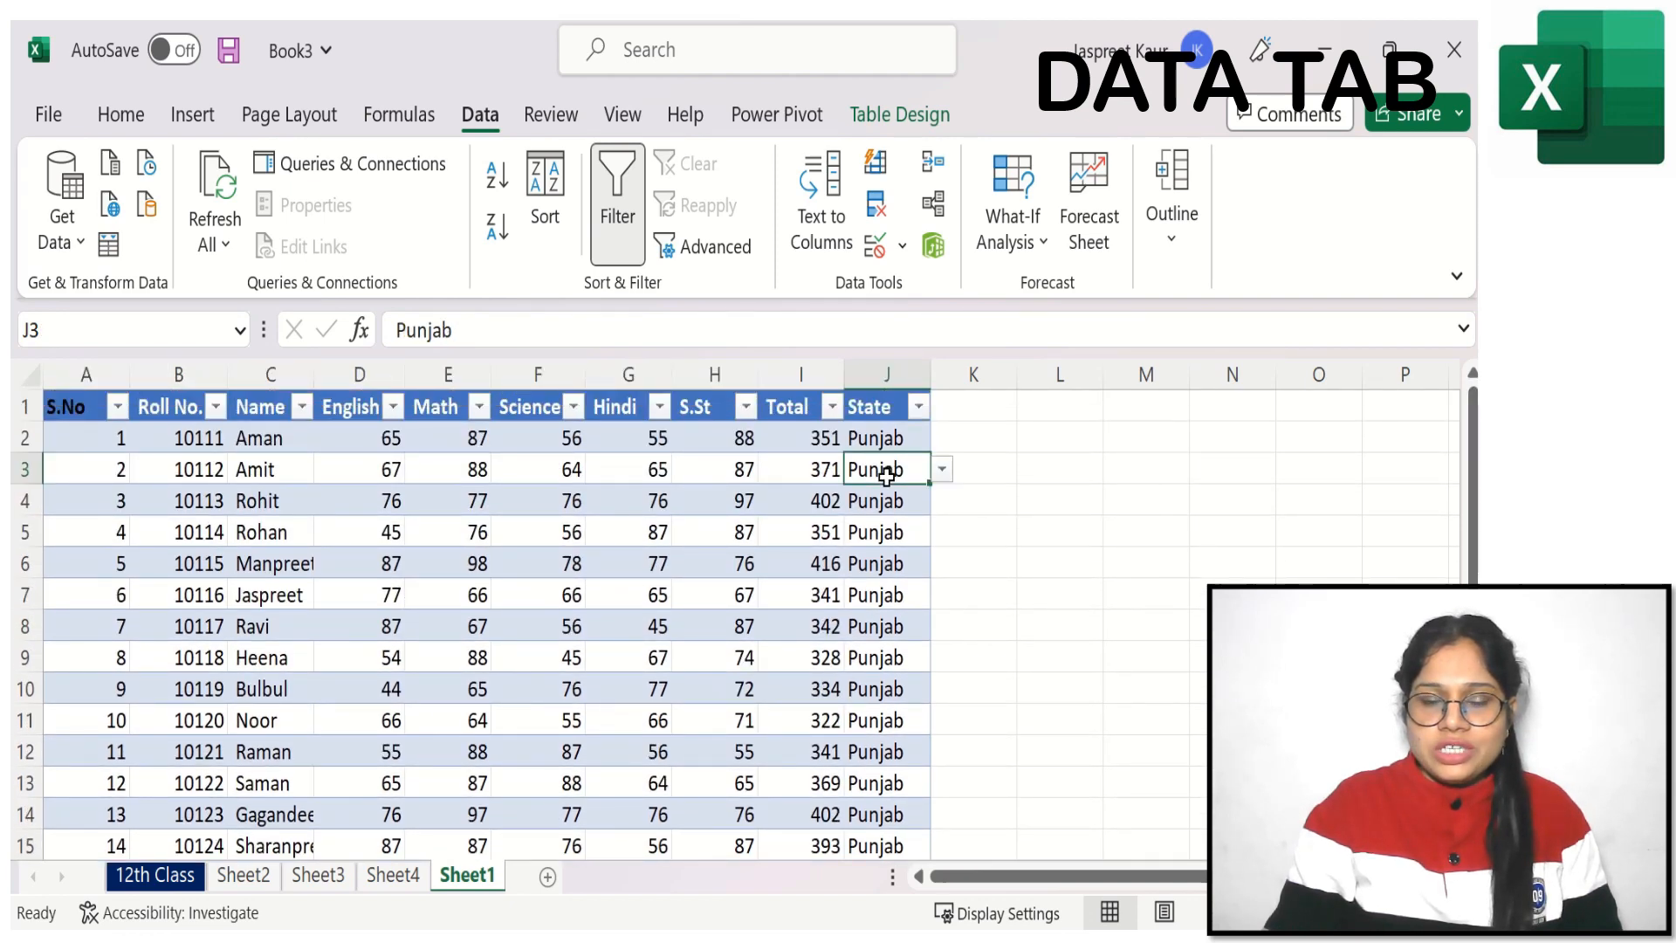
click(942, 471)
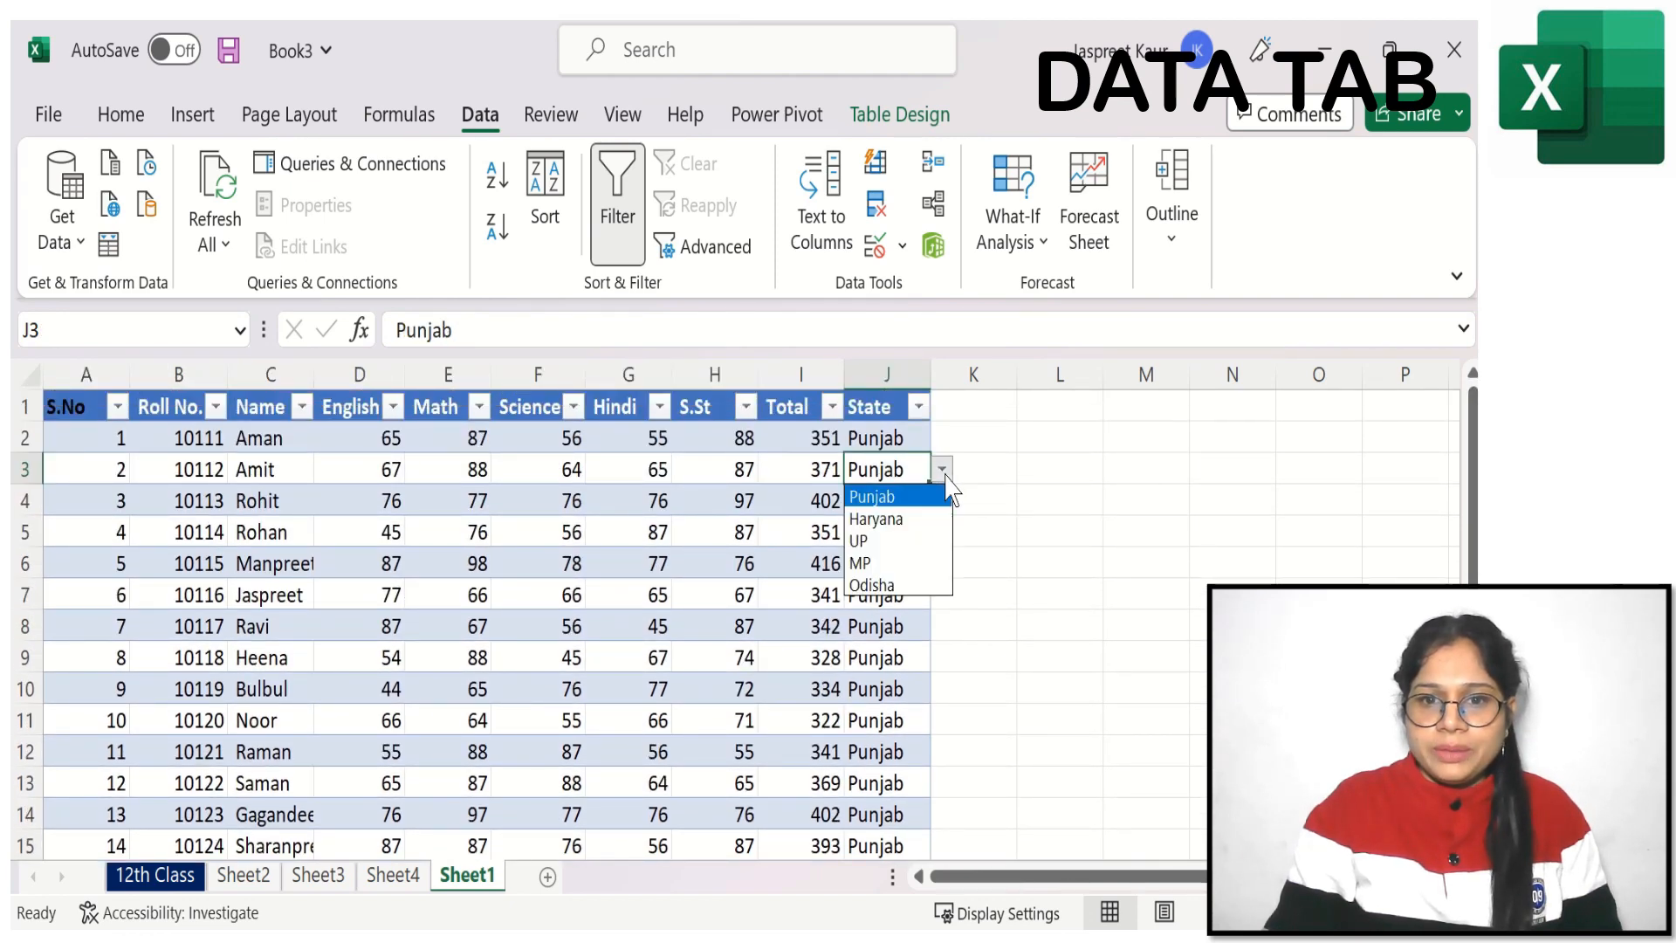
click(897, 550)
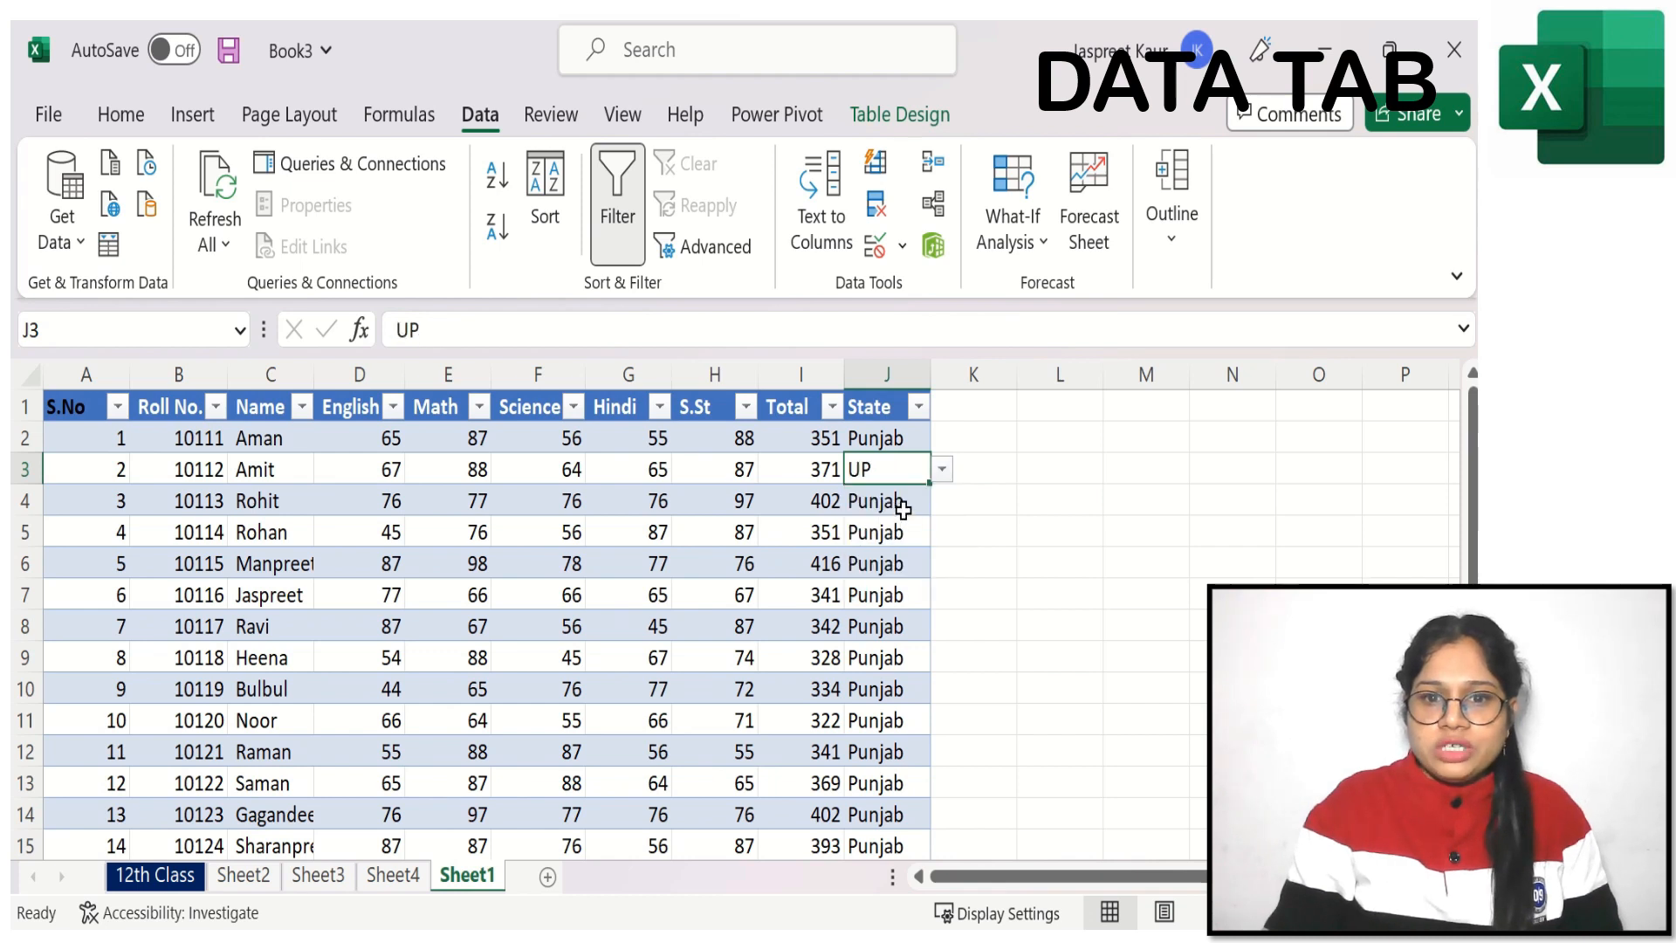
click(903, 507)
click(942, 500)
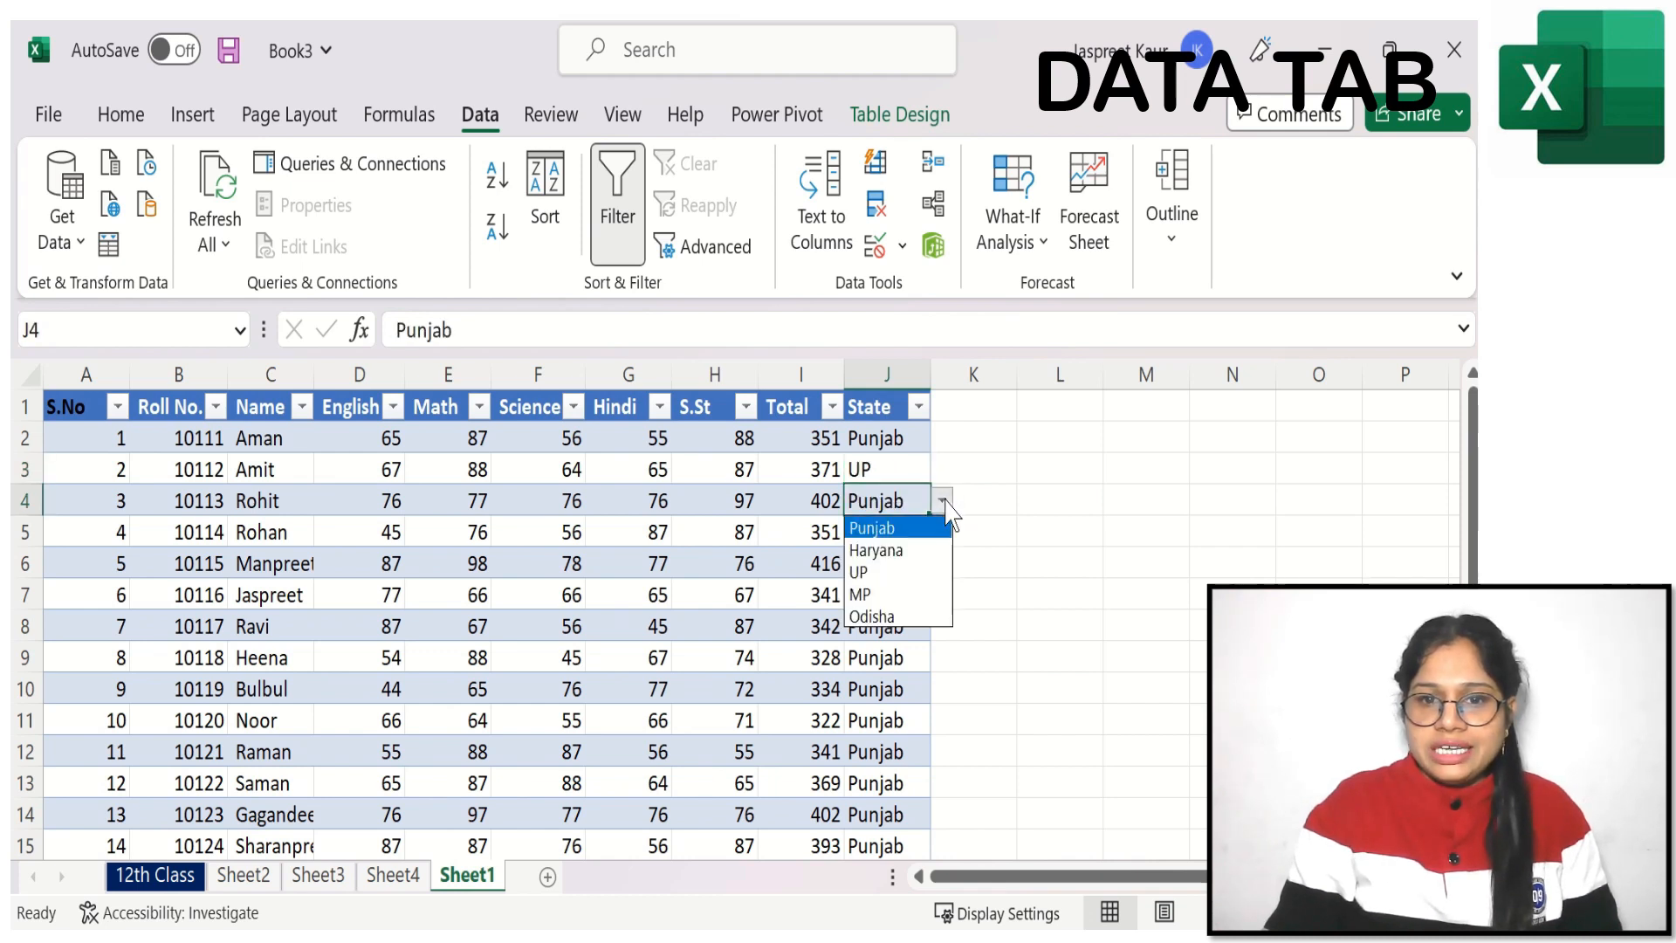
click(891, 598)
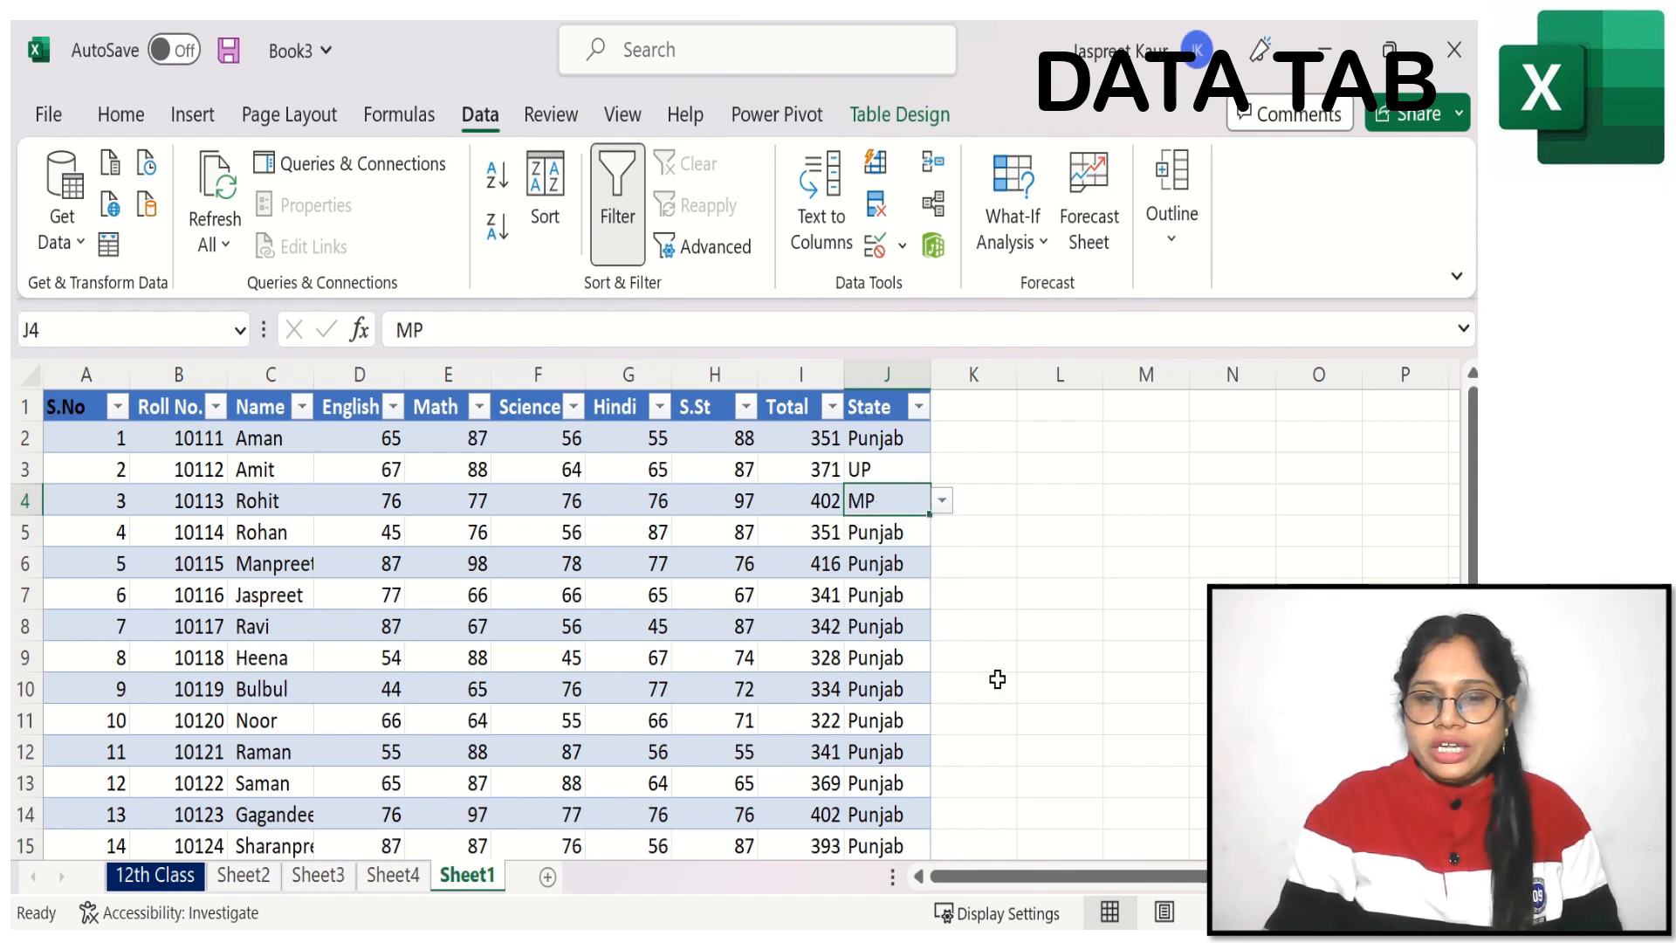
click(903, 248)
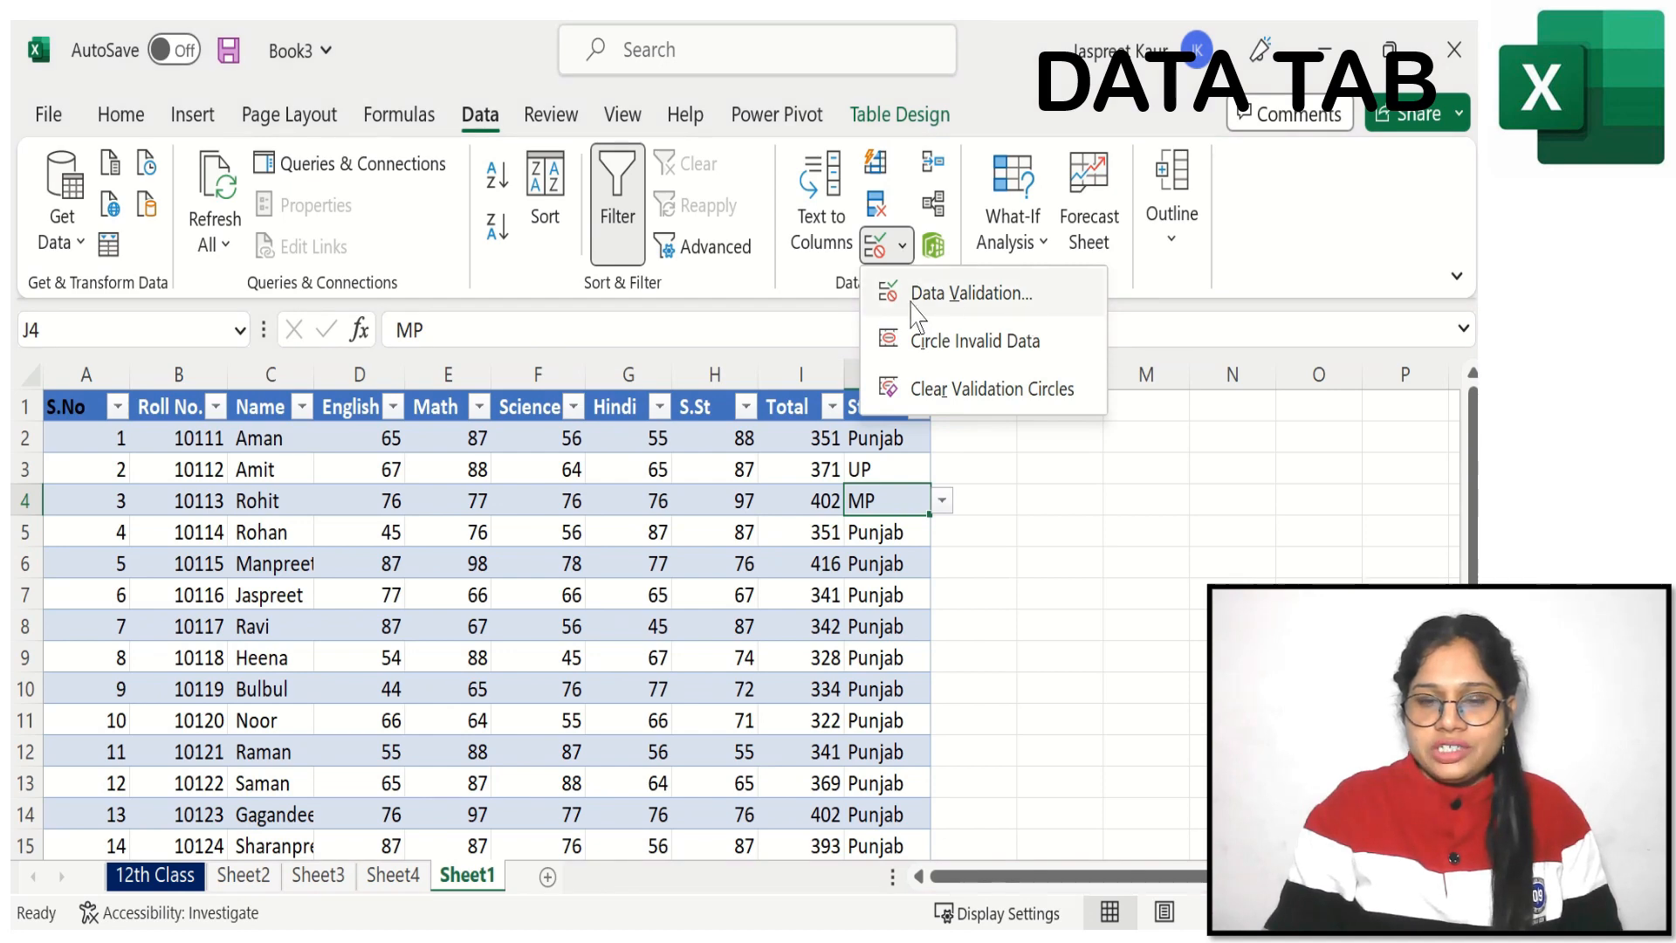
click(1044, 567)
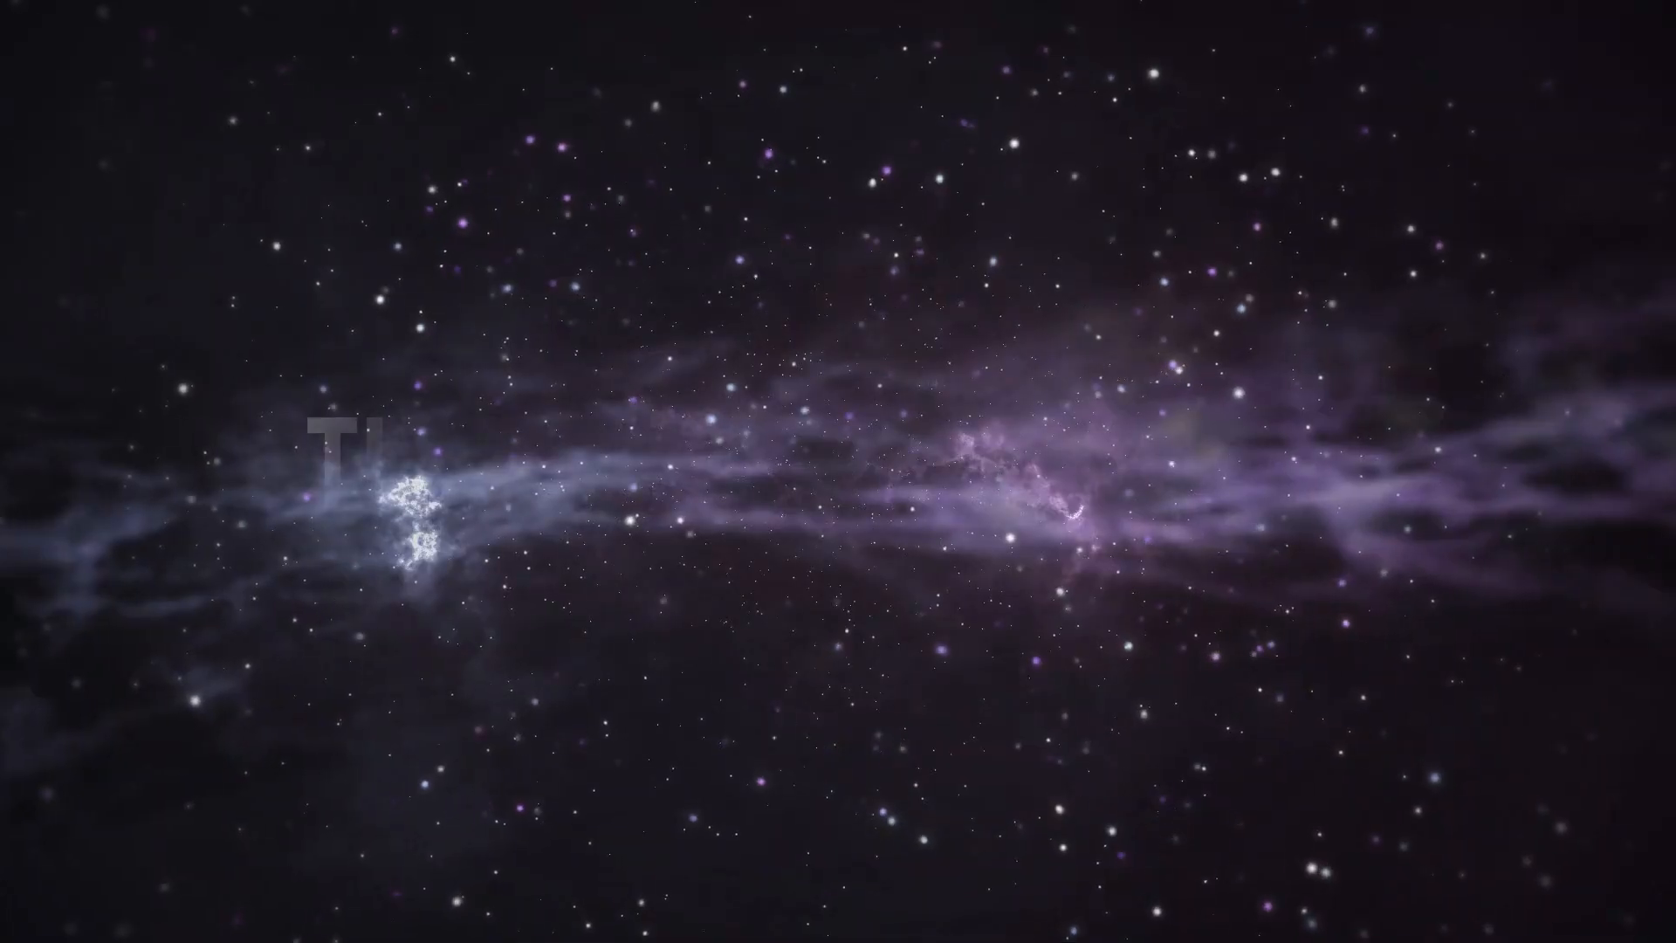